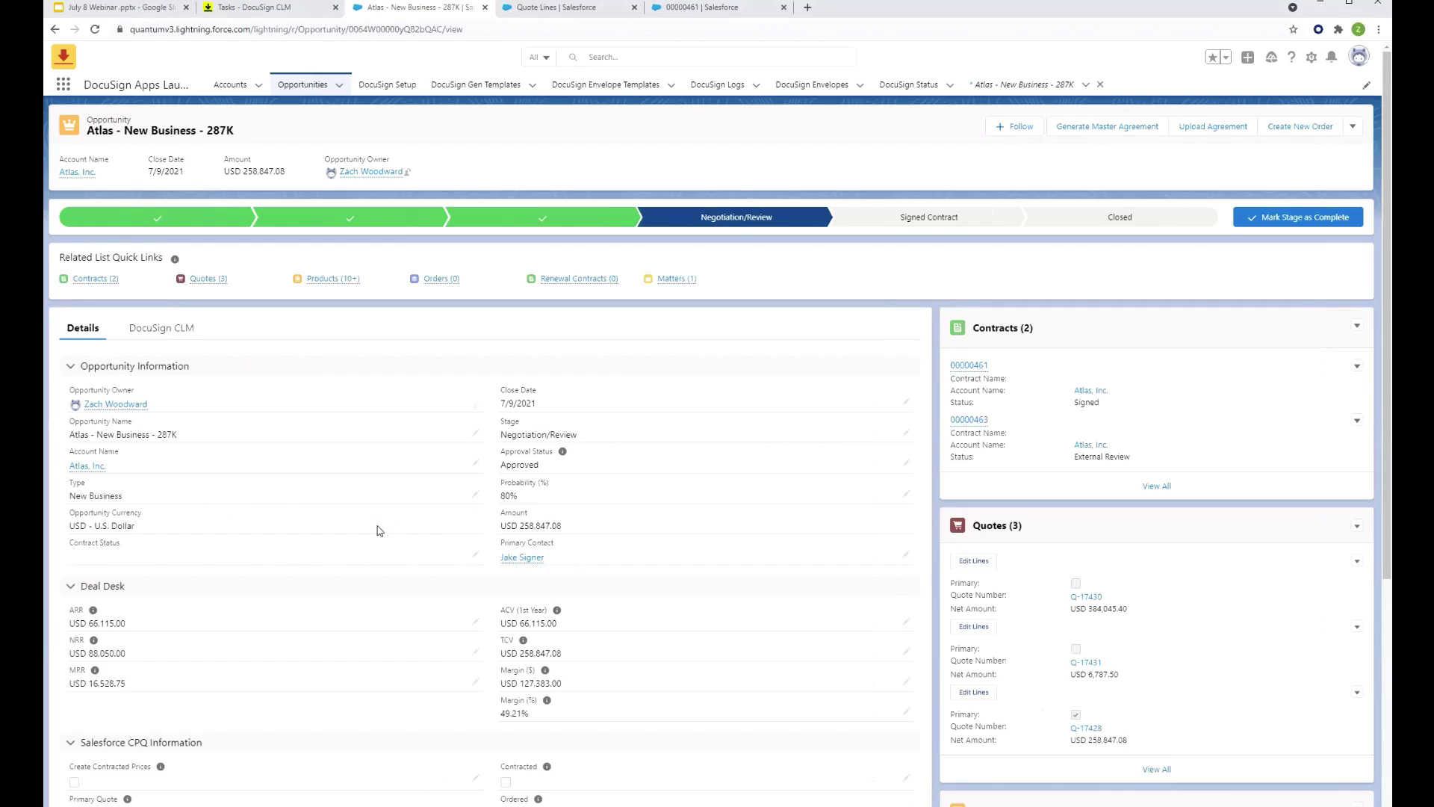
# - Open the Atlas opportunity's DocuSign CLM documents to launch the Master Agreement form
pyautogui.scroll(-1, 385, 530)
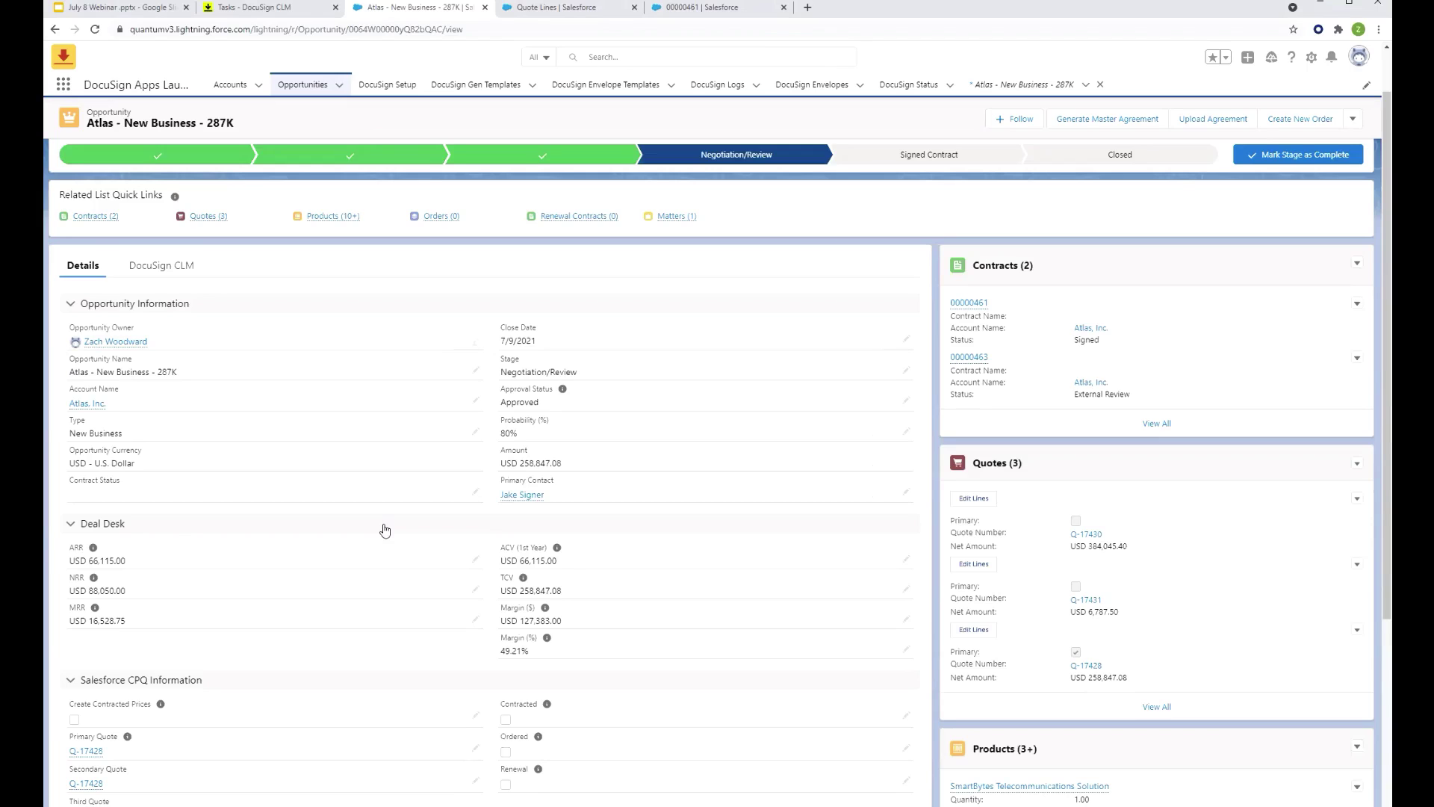
pyautogui.scroll(-1, 379, 534)
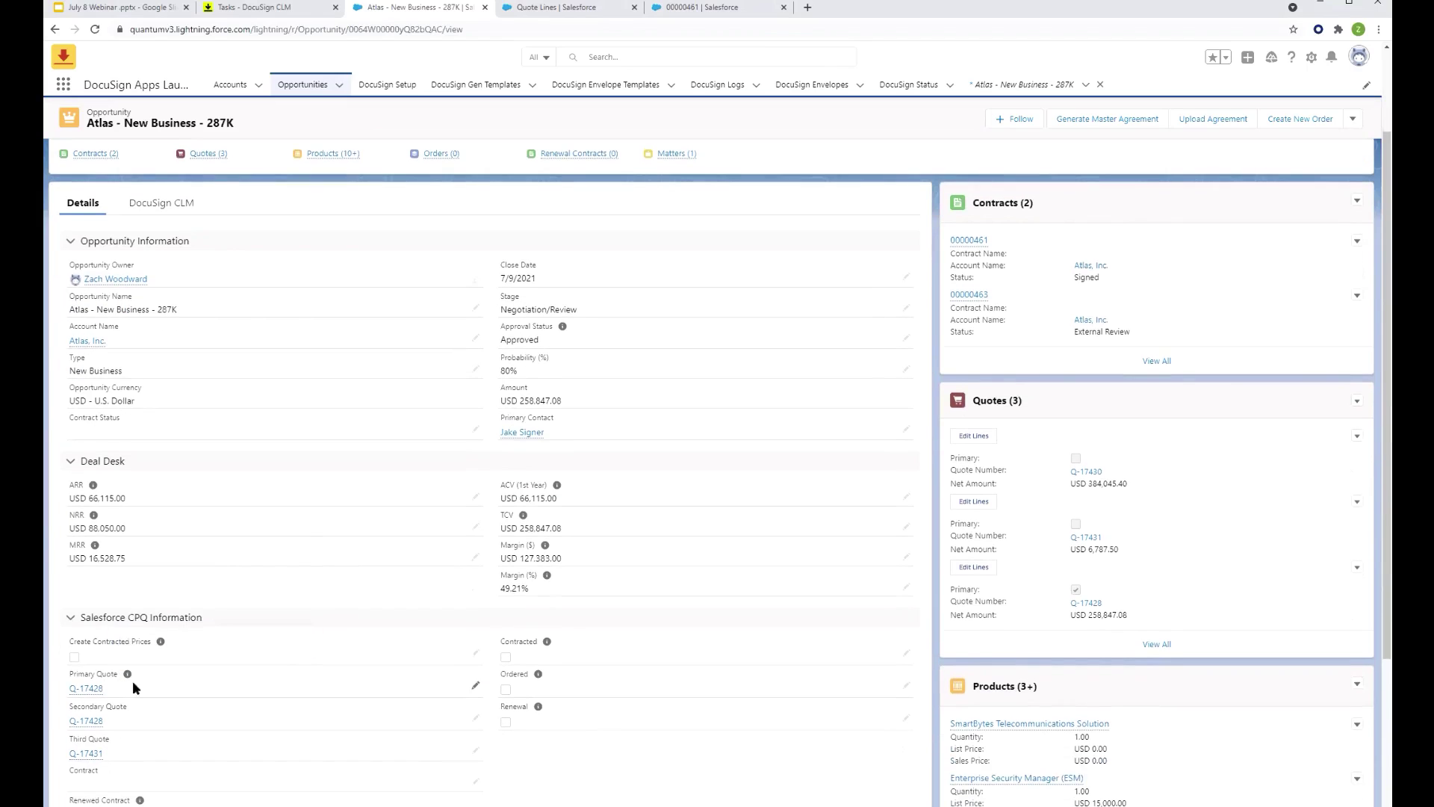
pyautogui.moveTo(82, 688)
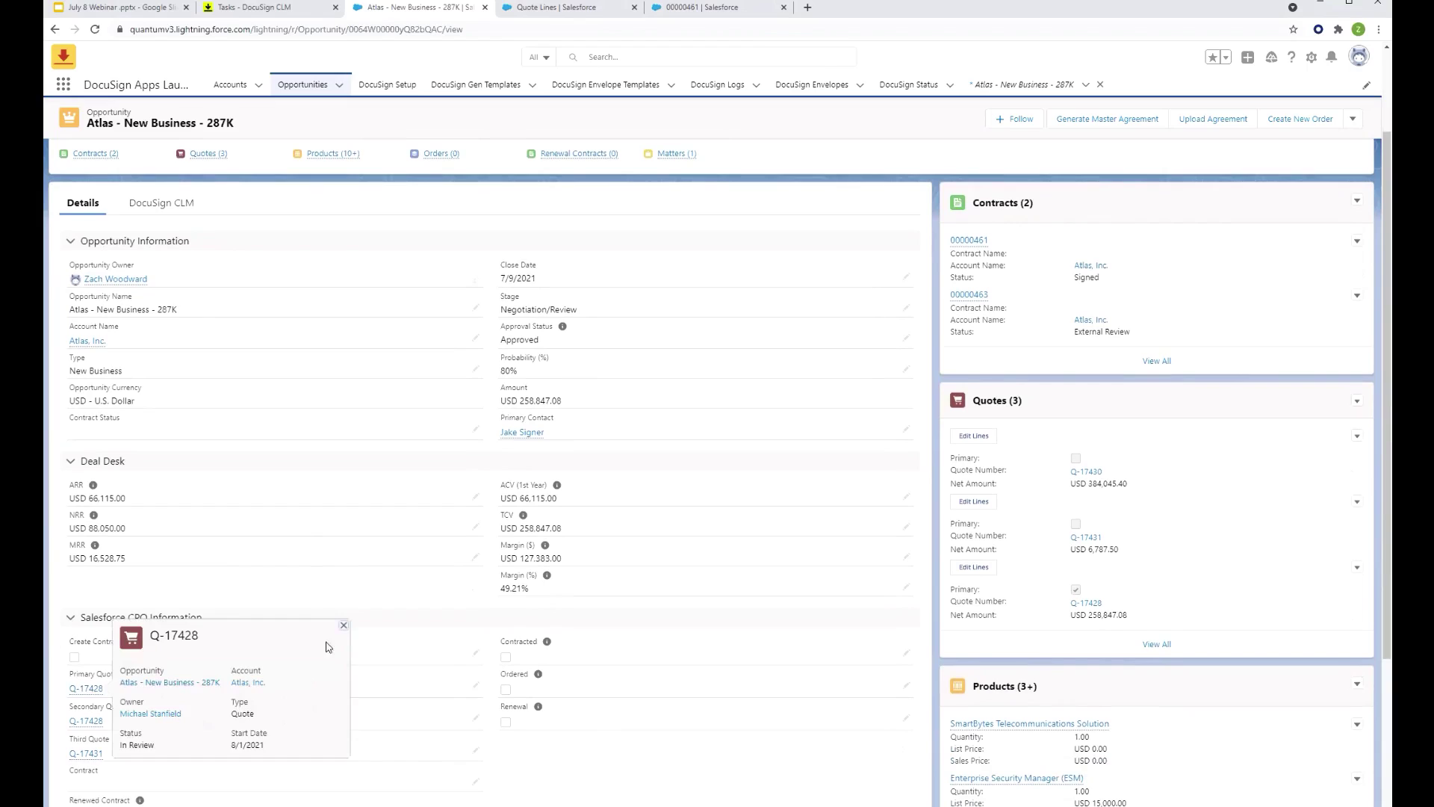
pyautogui.scroll(1, 377, 658)
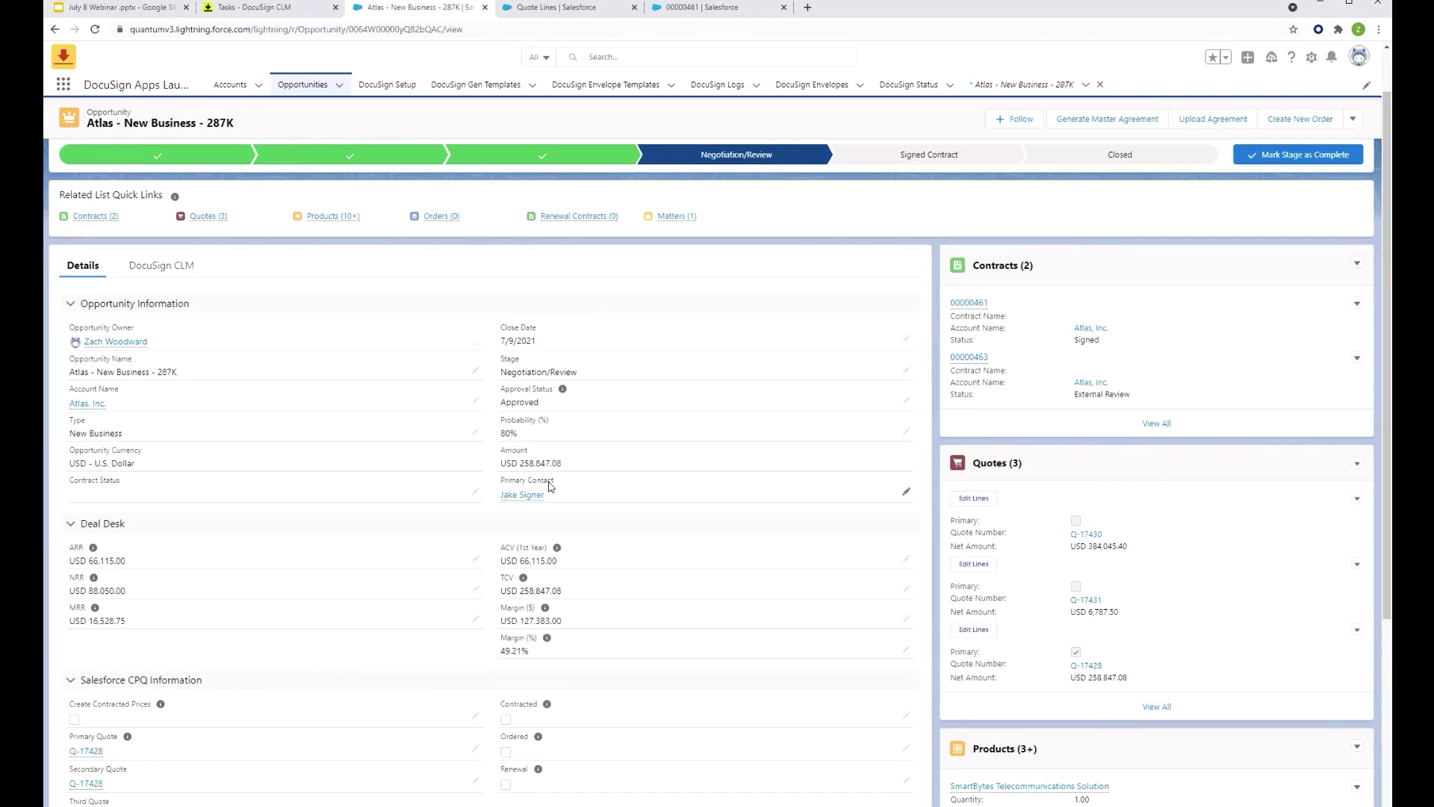
pyautogui.moveTo(522, 496)
pyautogui.click(151, 273)
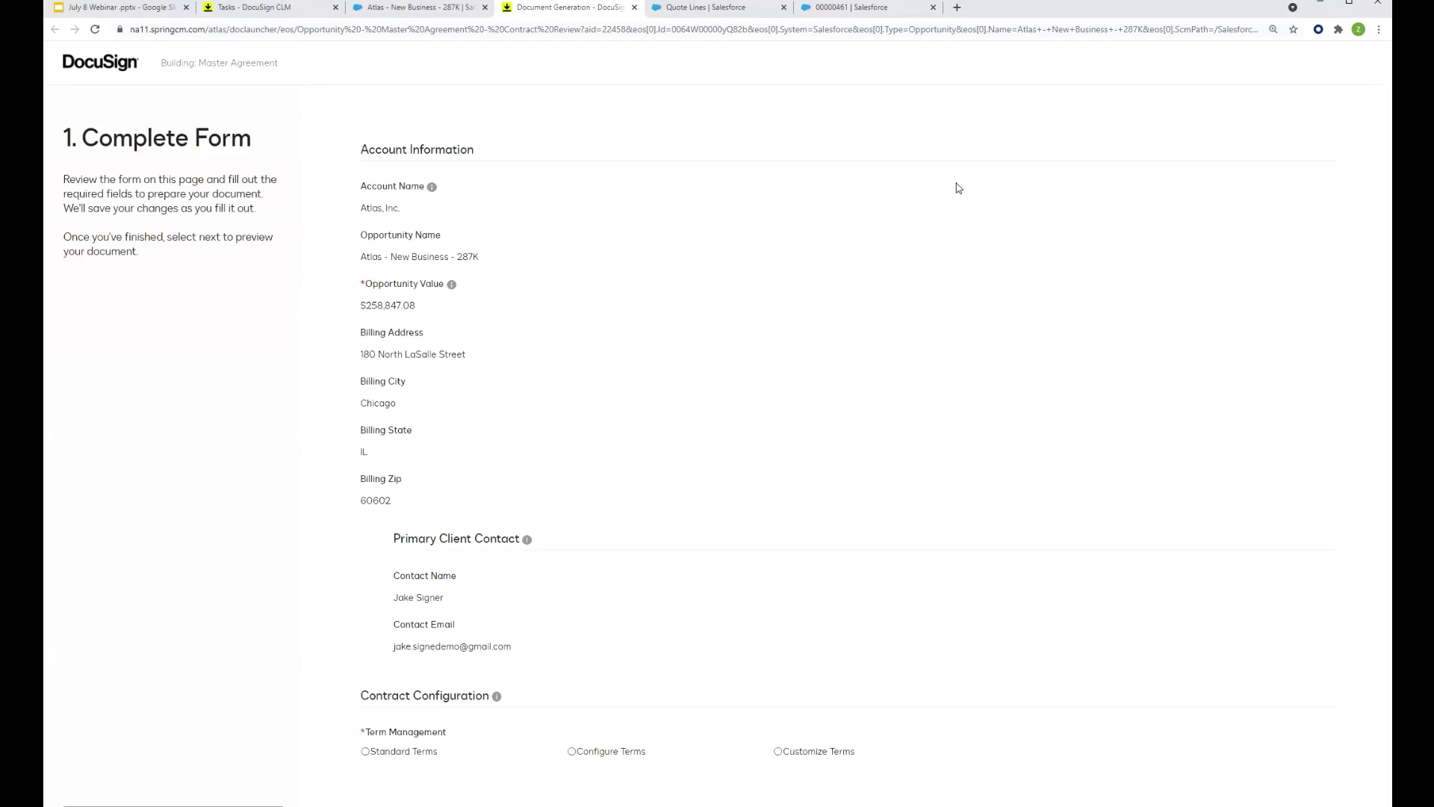
pyautogui.doubleClick(366, 238)
pyautogui.click(442, 239)
pyautogui.moveTo(362, 305); pyautogui.dragTo(442, 310)
pyautogui.click(443, 310)
pyautogui.moveTo(394, 538); pyautogui.dragTo(497, 539)
pyautogui.click(497, 539)
# - Choose Configure Terms and keep Payment Terms at 30 days
pyautogui.click(571, 752)
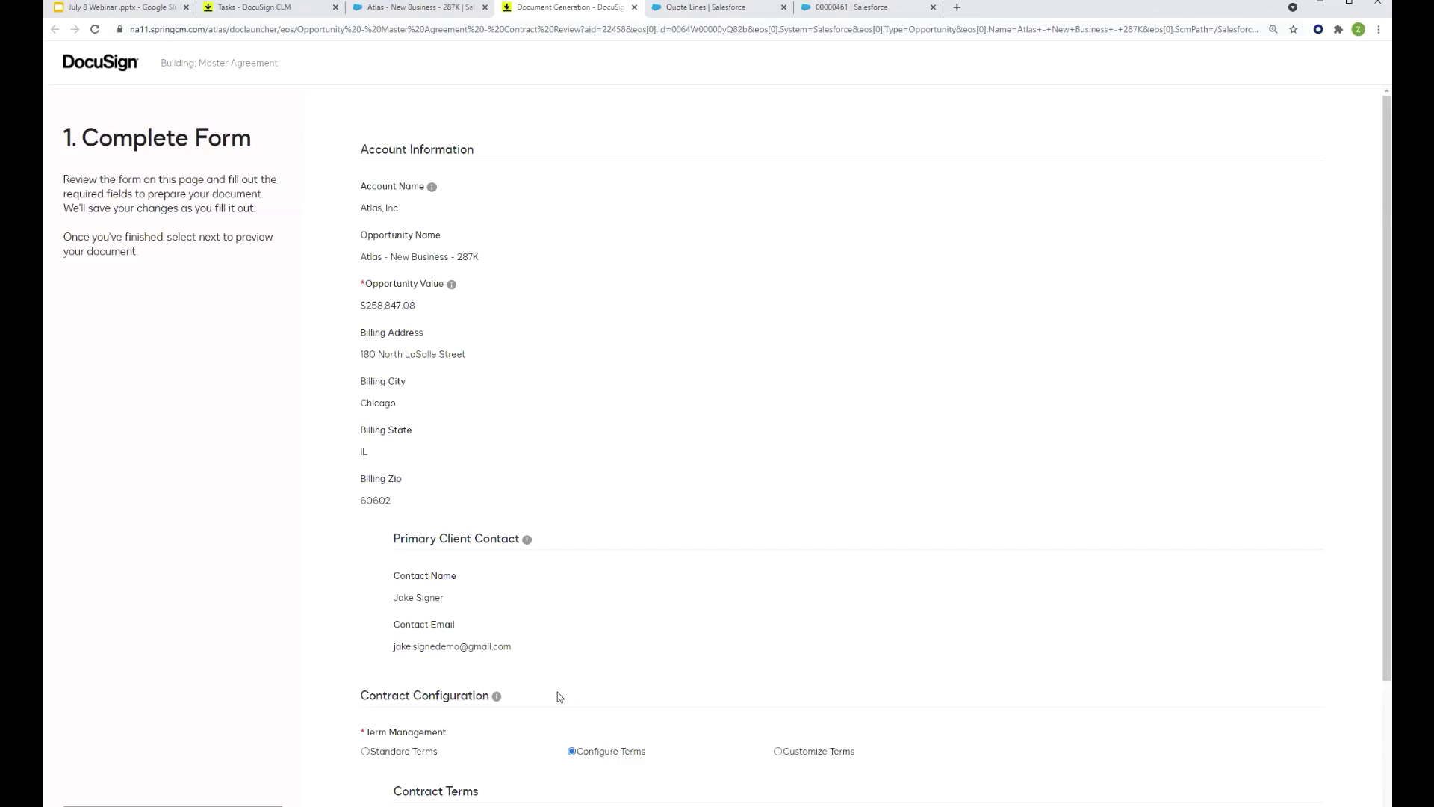
pyautogui.scroll(-3, 561, 696)
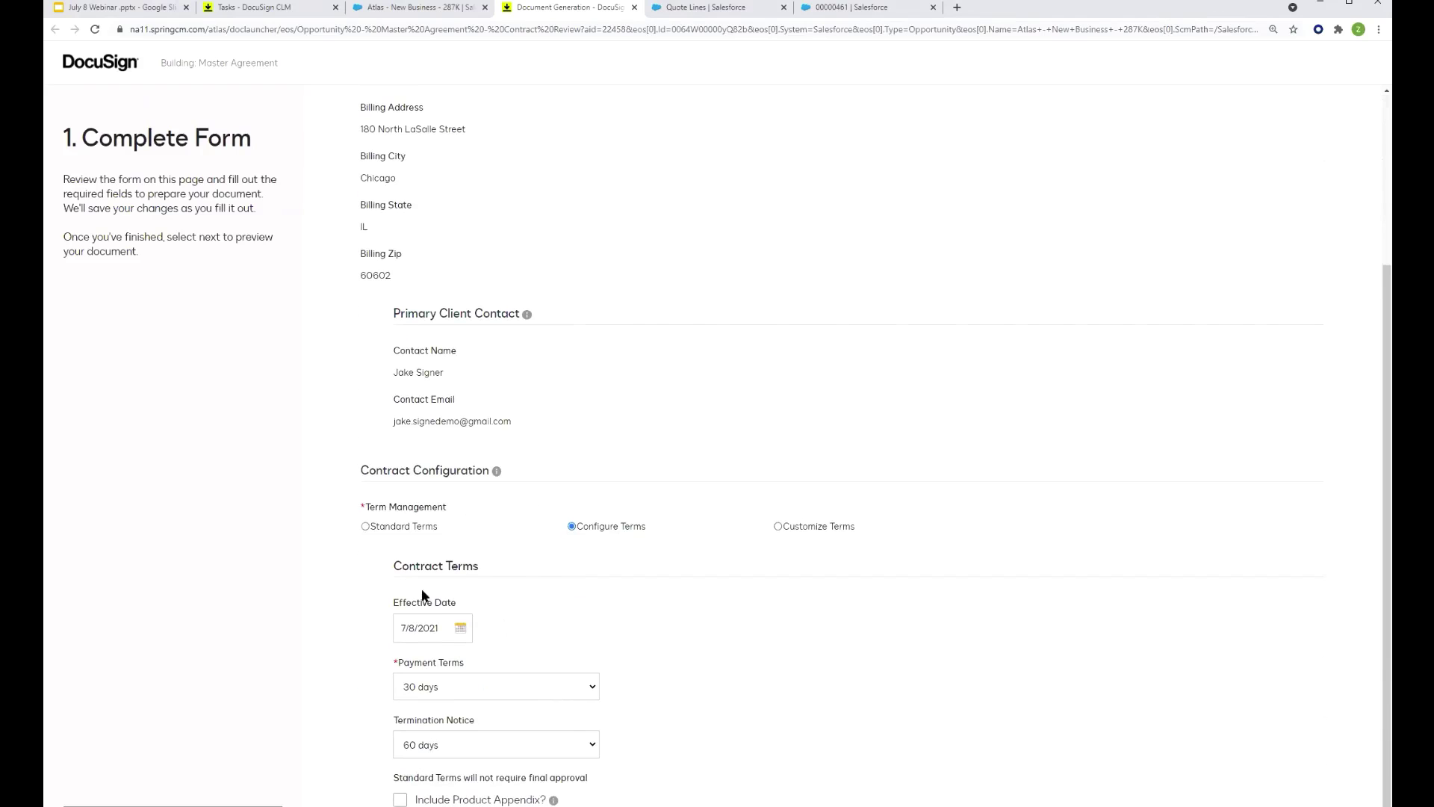
pyautogui.click(487, 688)
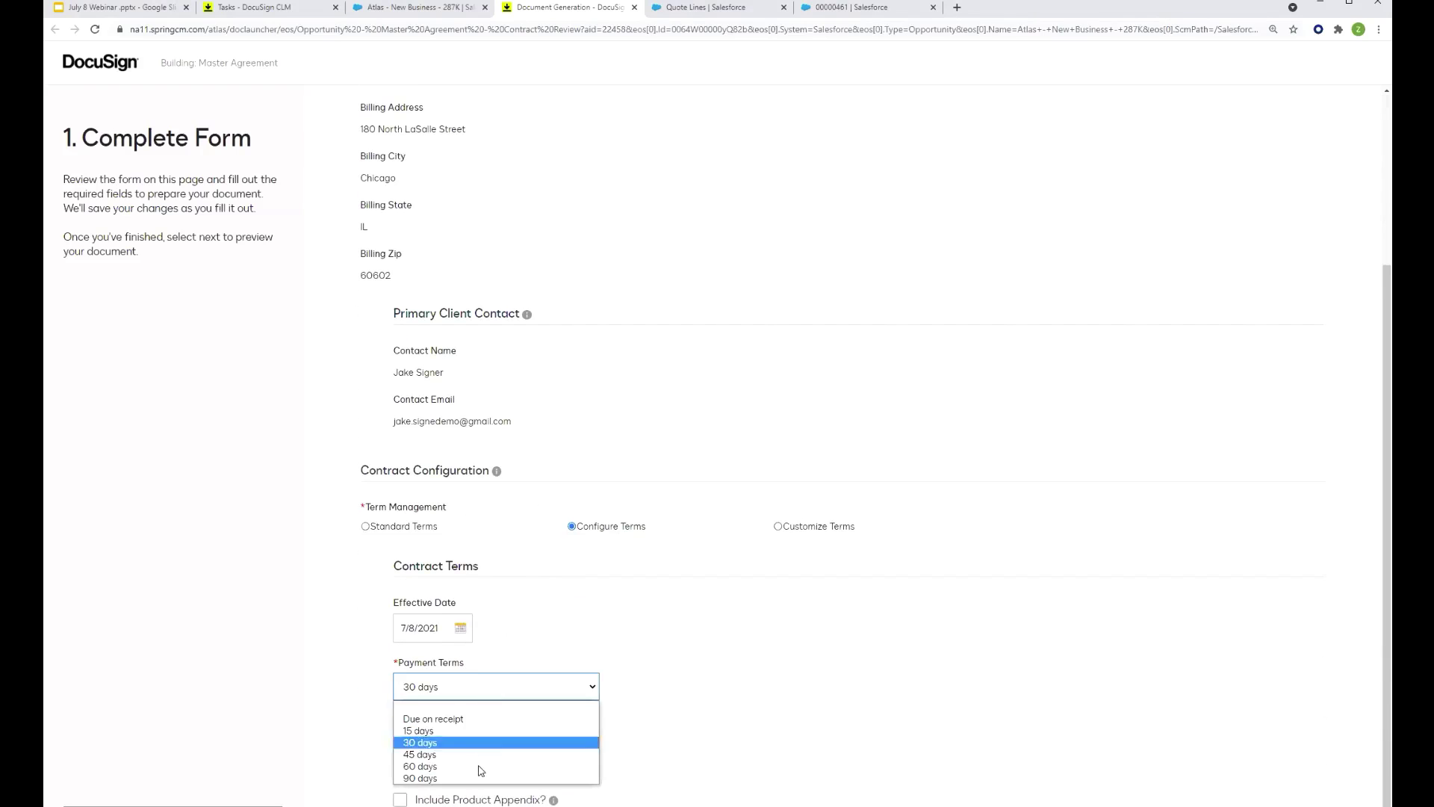
pyautogui.click(545, 658)
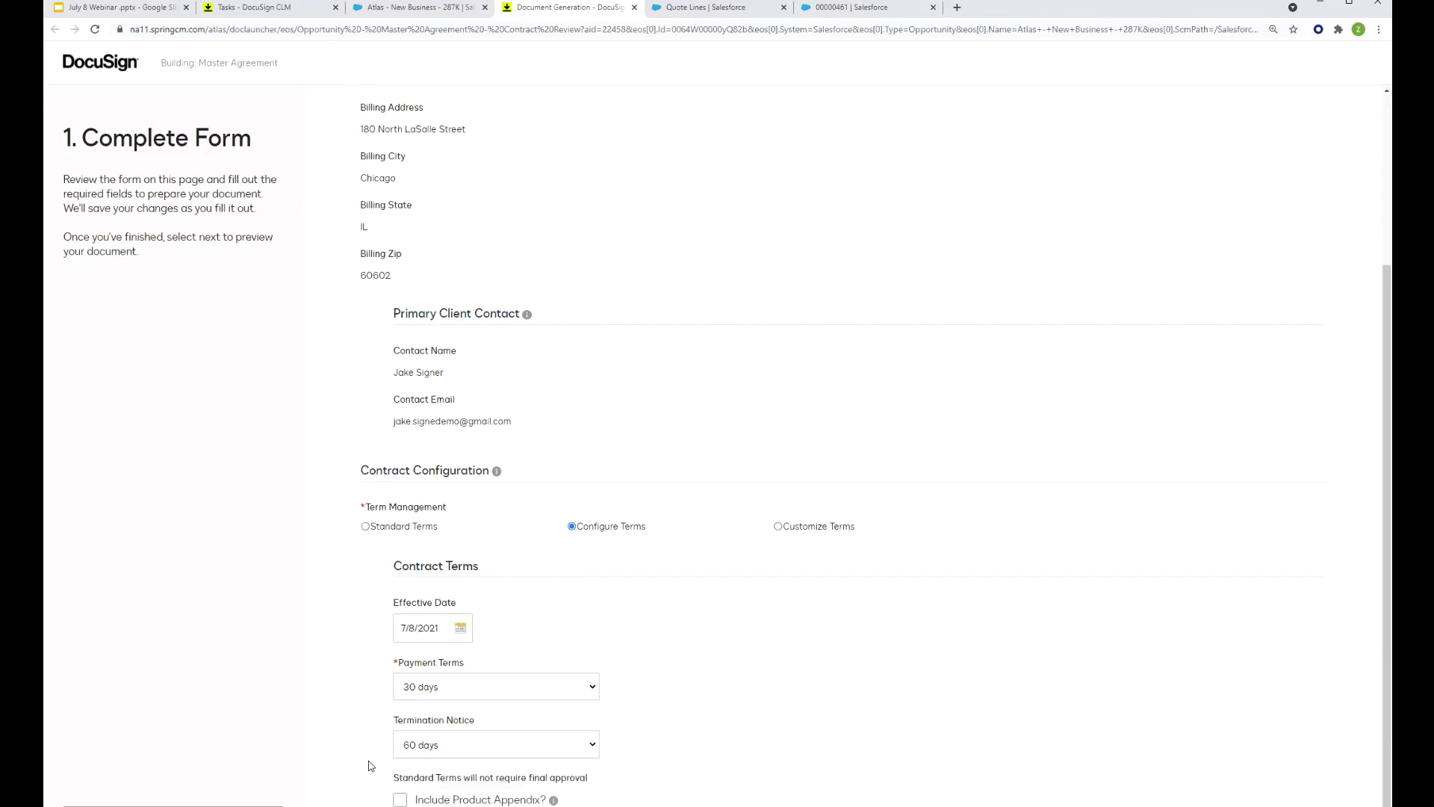
# - Include the Product Appendix and review the $258,847.08 total and 60-day termination notice
pyautogui.click(400, 799)
pyautogui.scroll(-6, 356, 766)
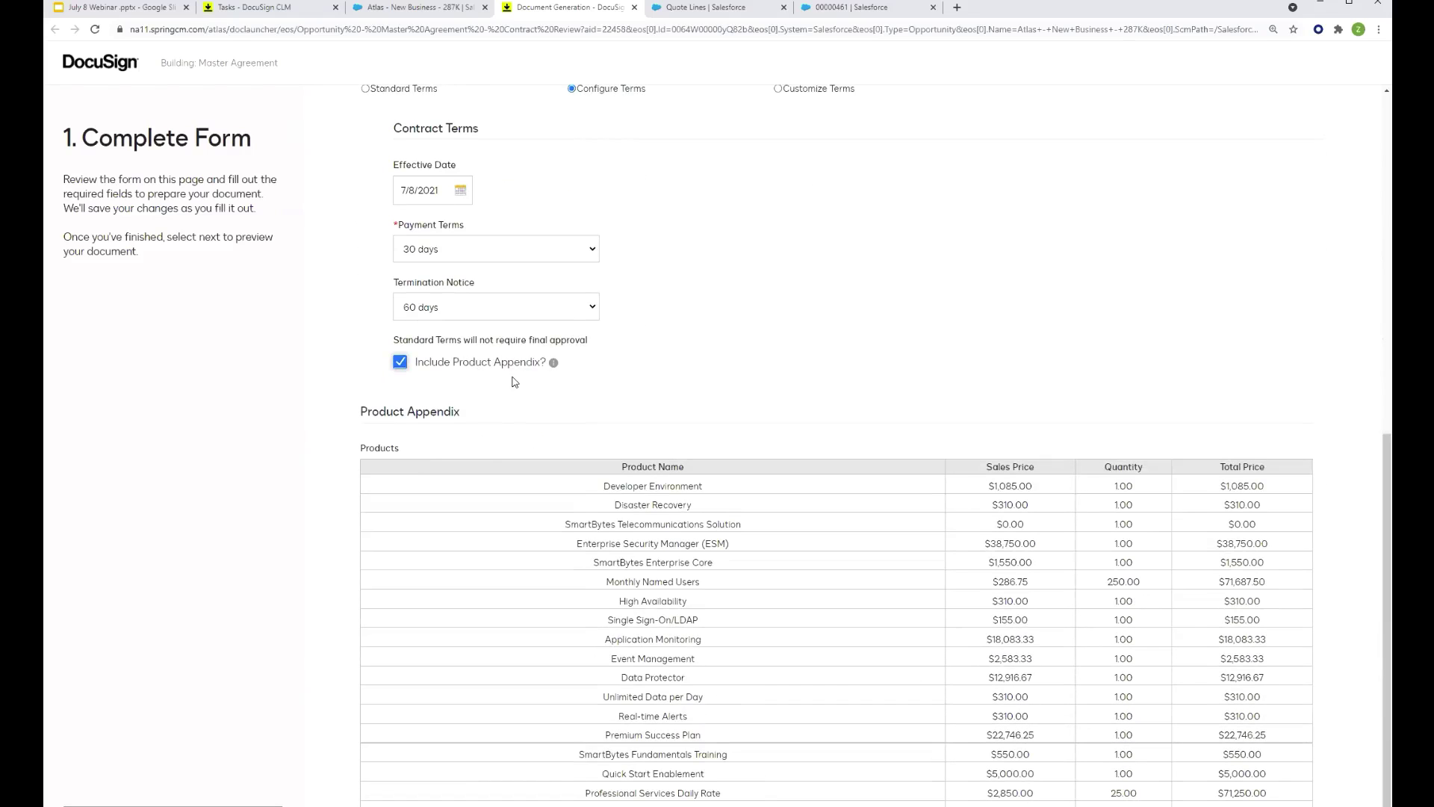
pyautogui.scroll(-1, 584, 483)
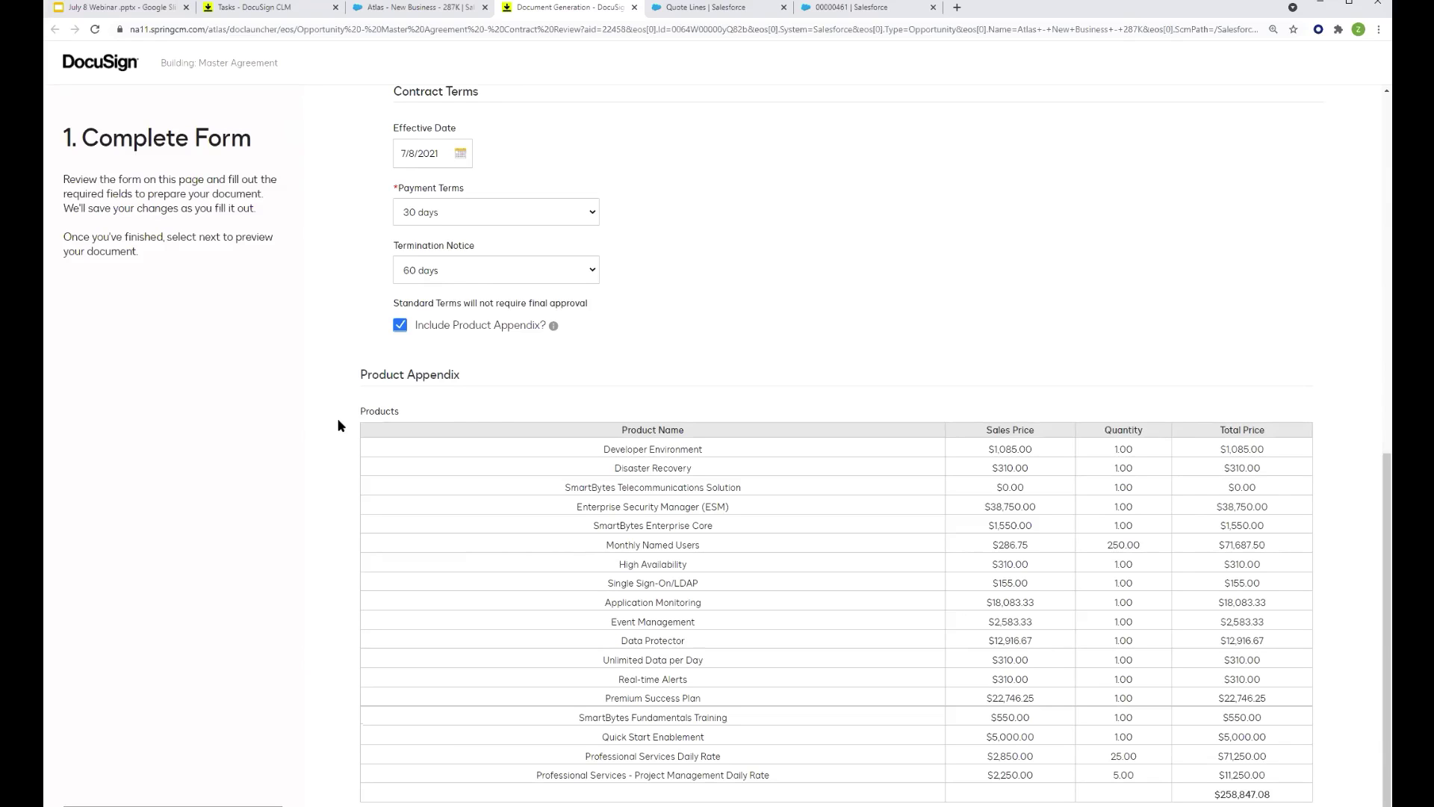
pyautogui.scroll(10, 341, 425)
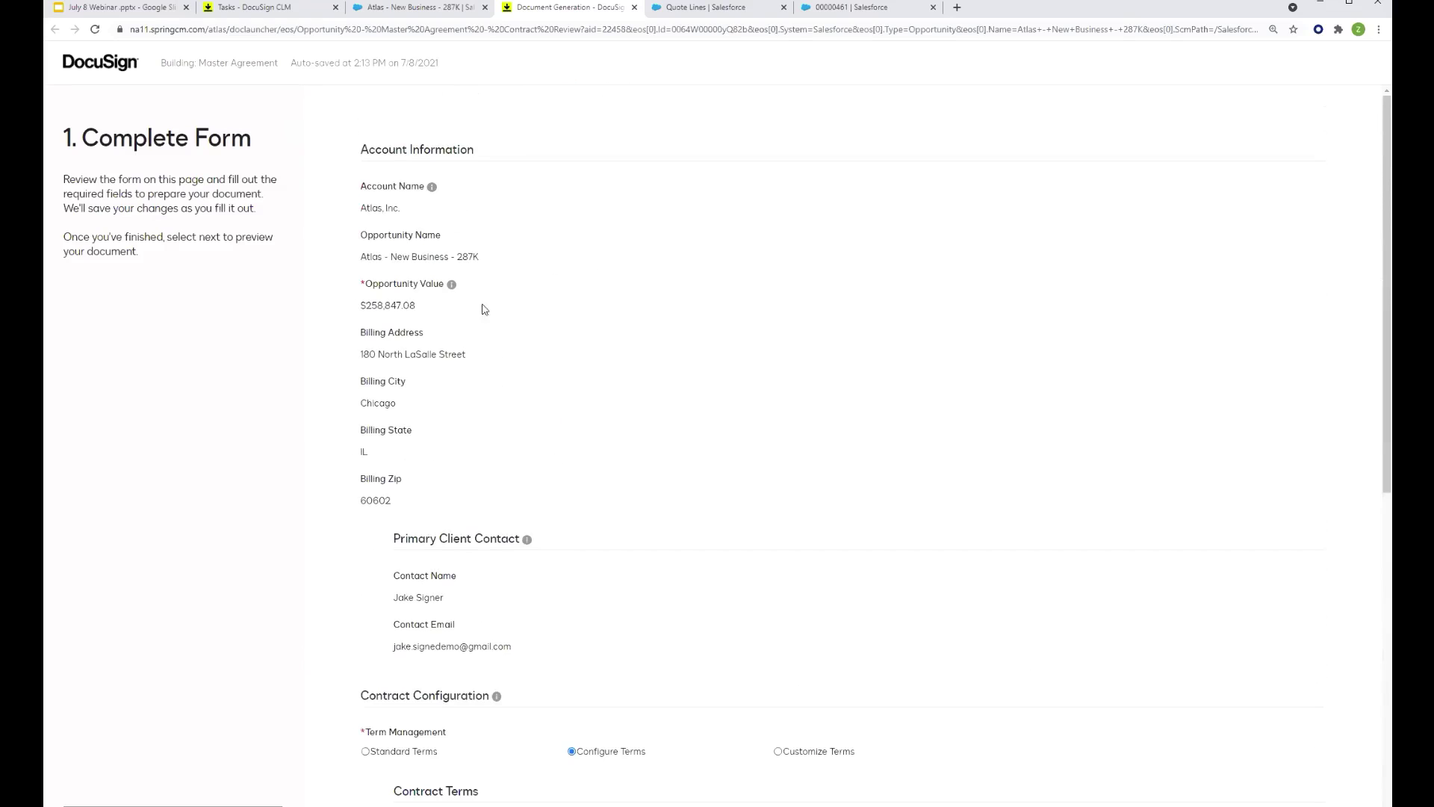
pyautogui.scroll(-9, 551, 495)
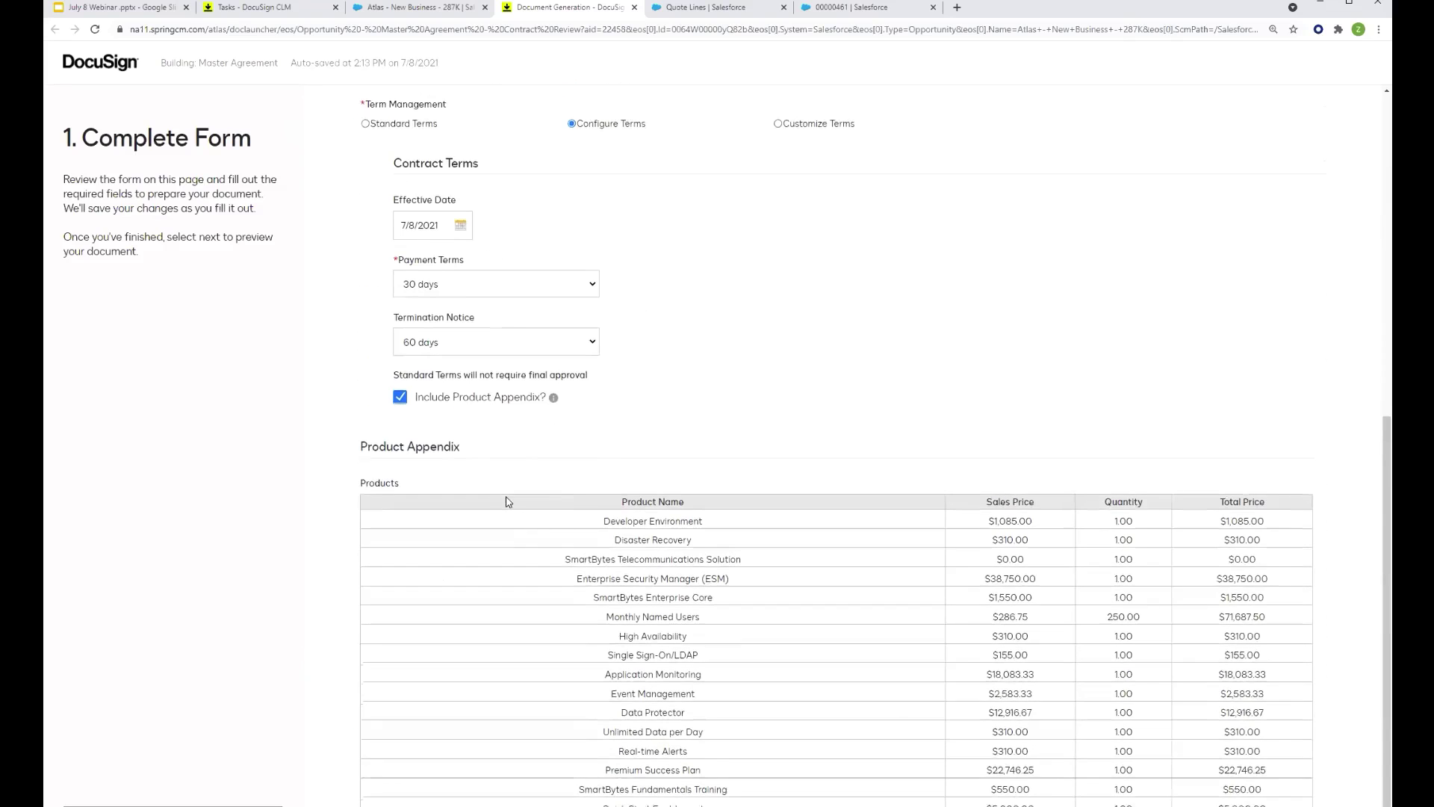
pyautogui.scroll(-1, 506, 499)
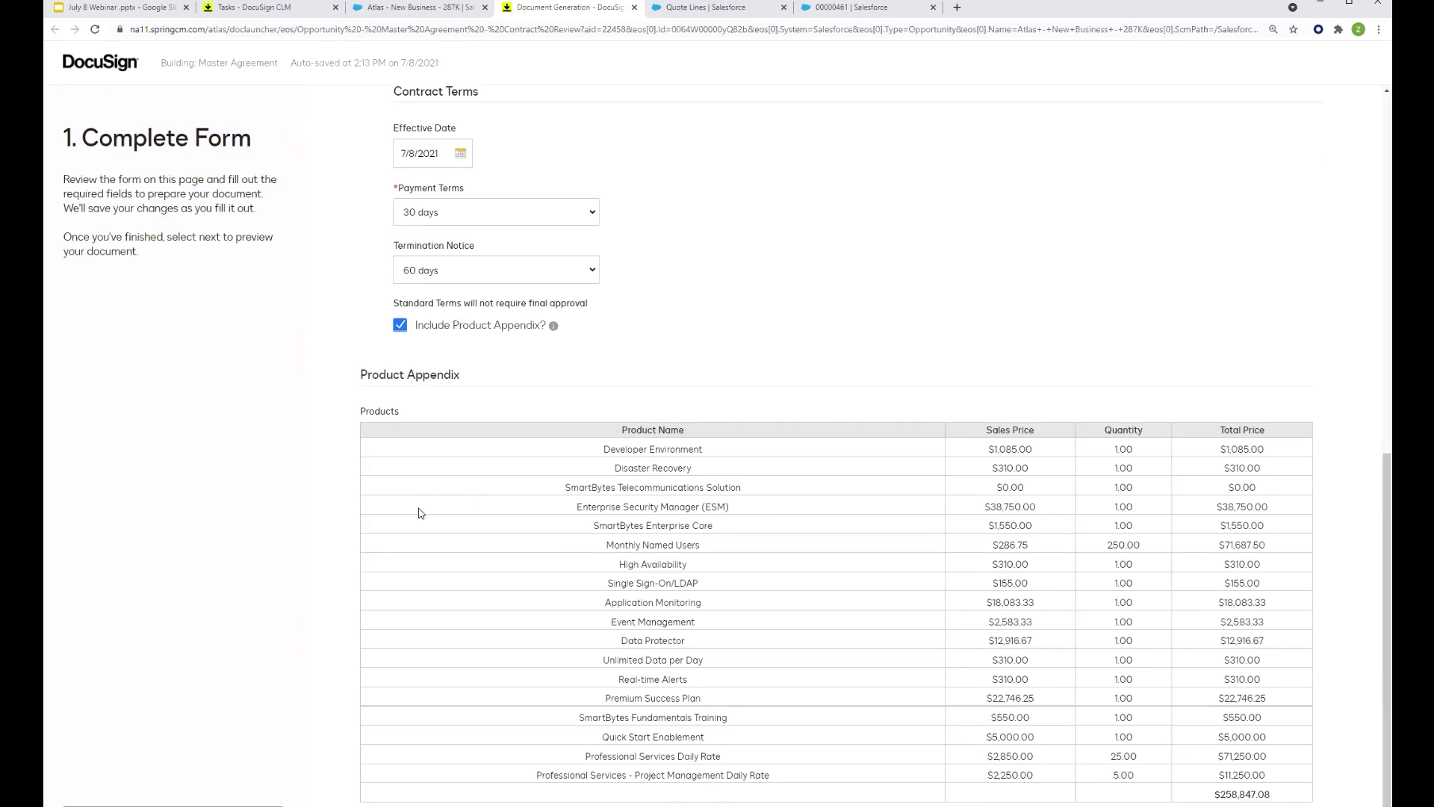
pyautogui.scroll(10, 418, 513)
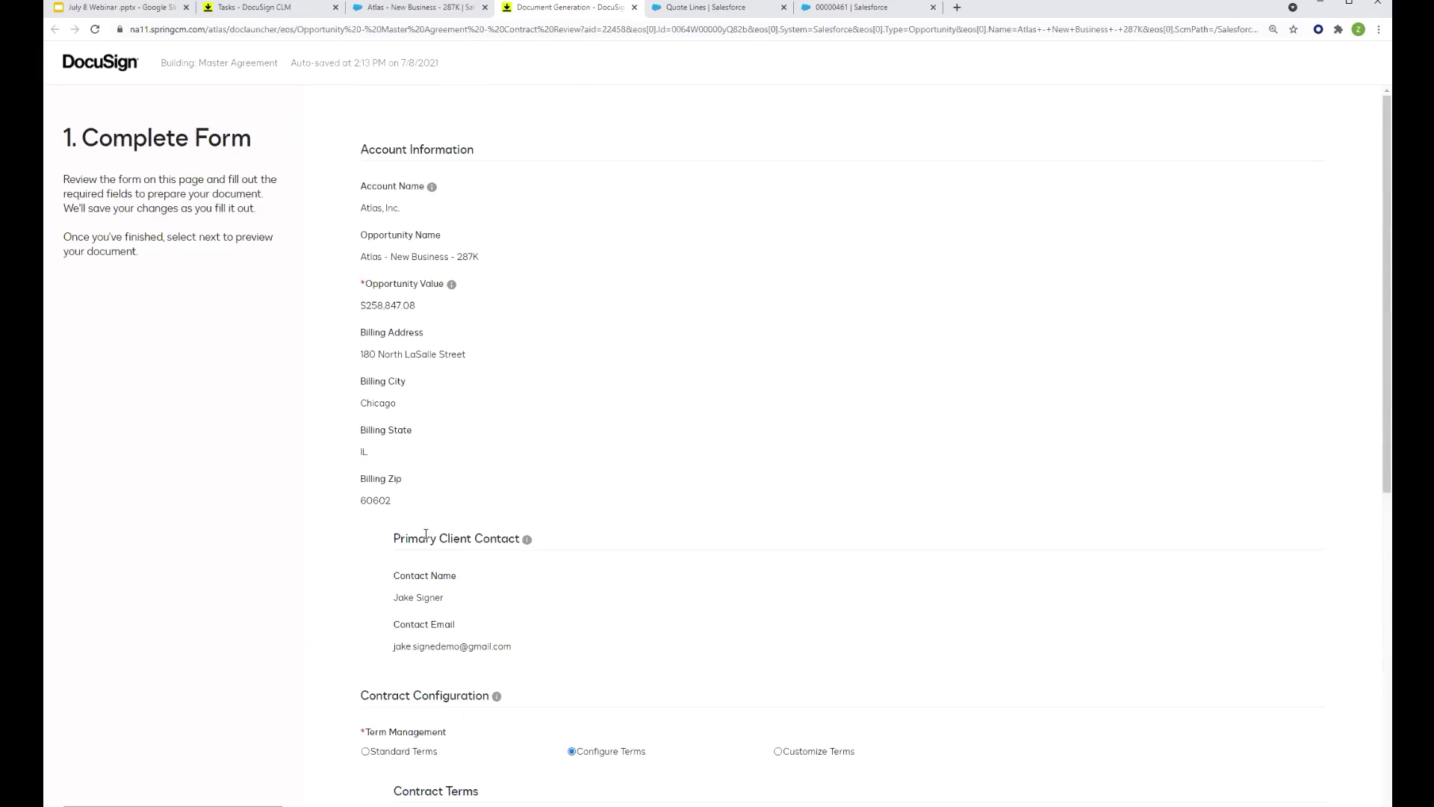
pyautogui.scroll(-5, 418, 538)
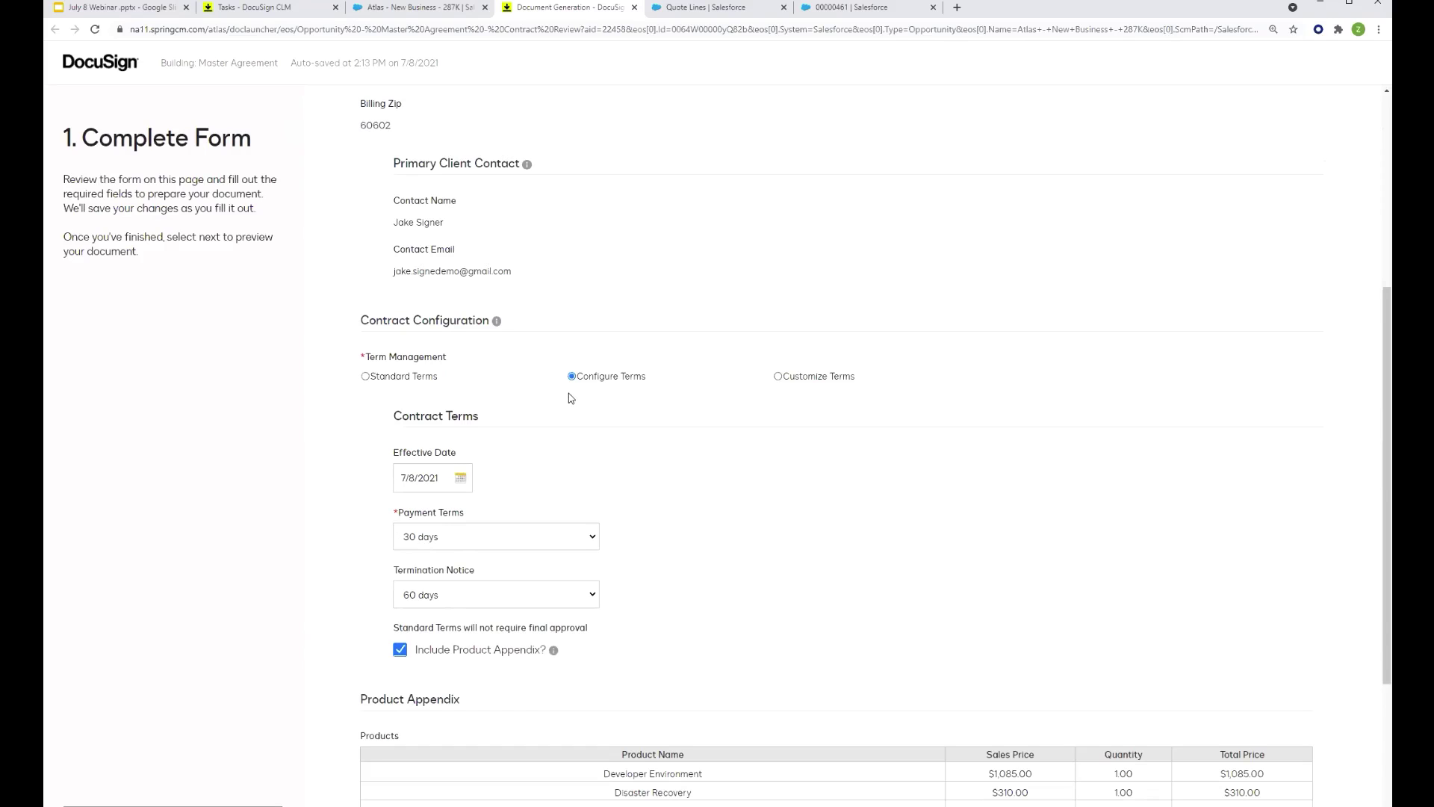
pyautogui.scroll(-1, 564, 401)
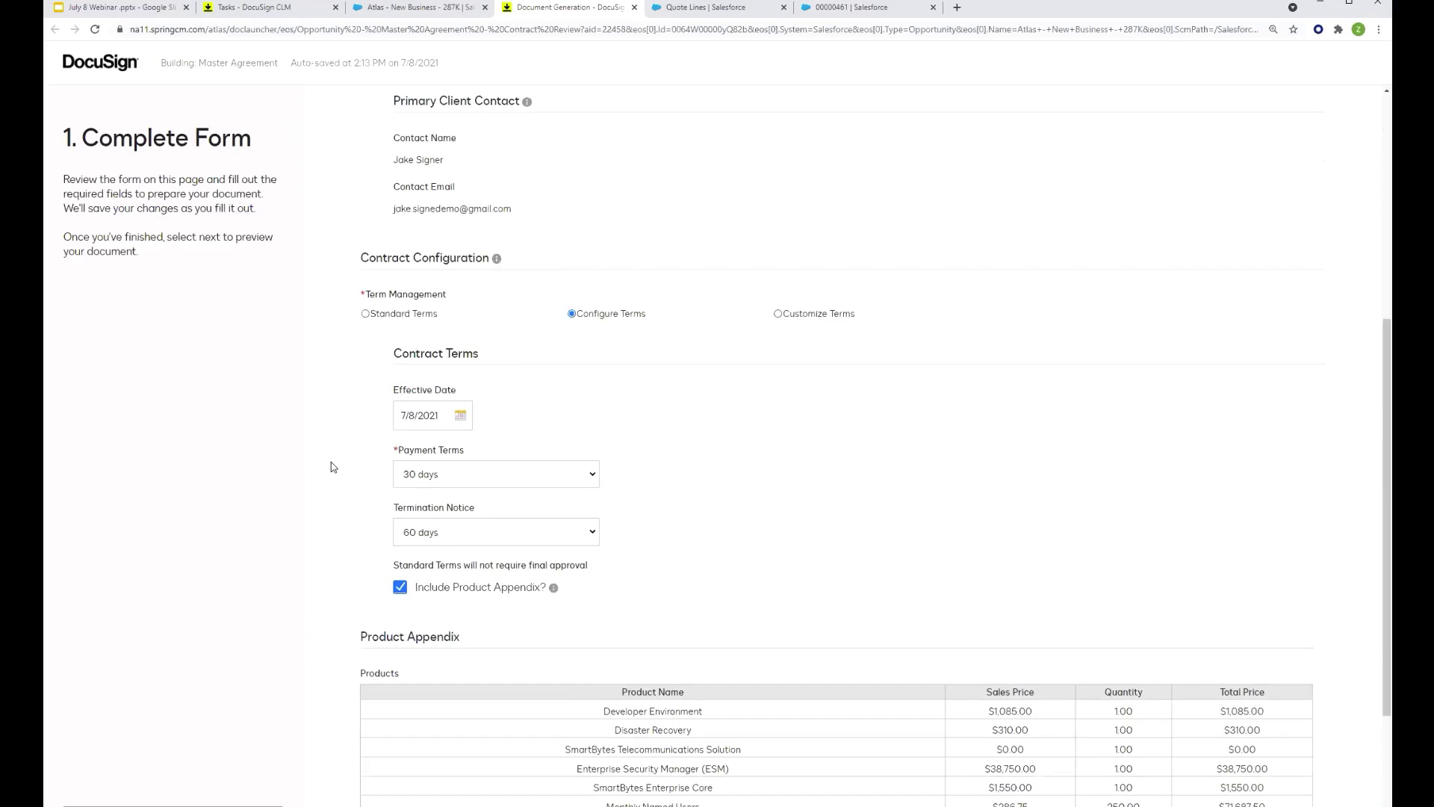
pyautogui.scroll(3, 330, 463)
pyautogui.scroll(-6, 343, 444)
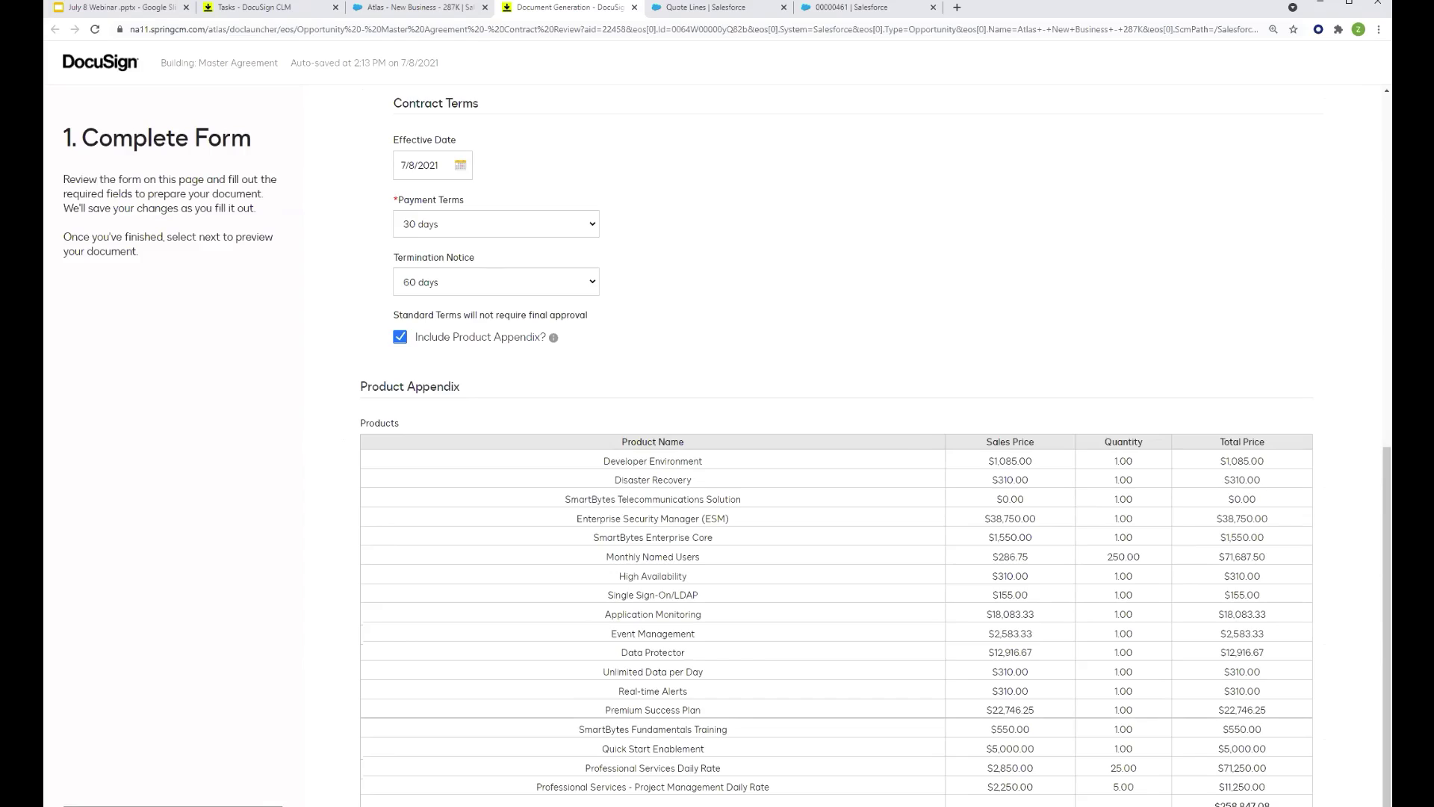
# - Build the preview and scroll through the generated MSA Subscription and Services Agreement
pyautogui.click(198, 803)
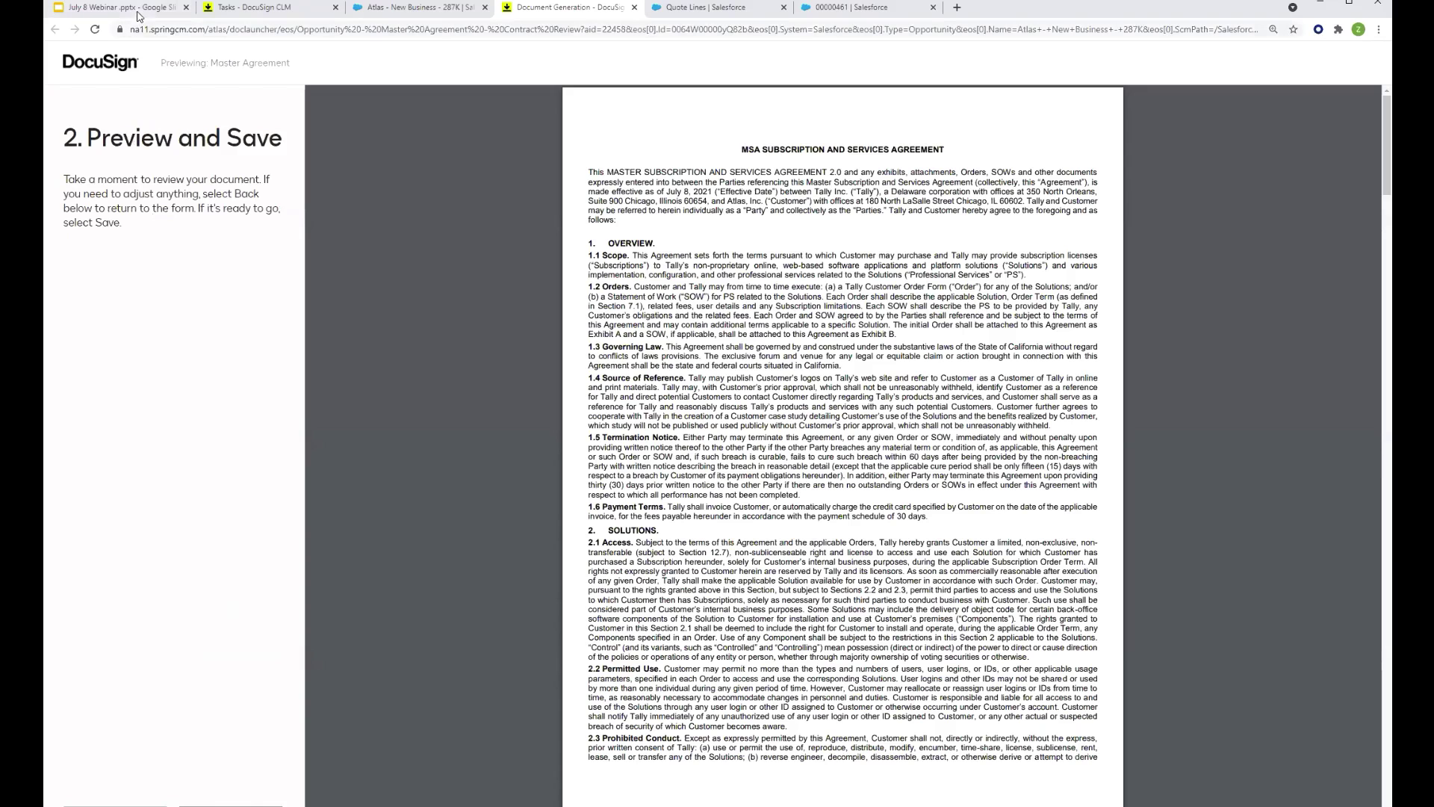
pyautogui.click(136, 10)
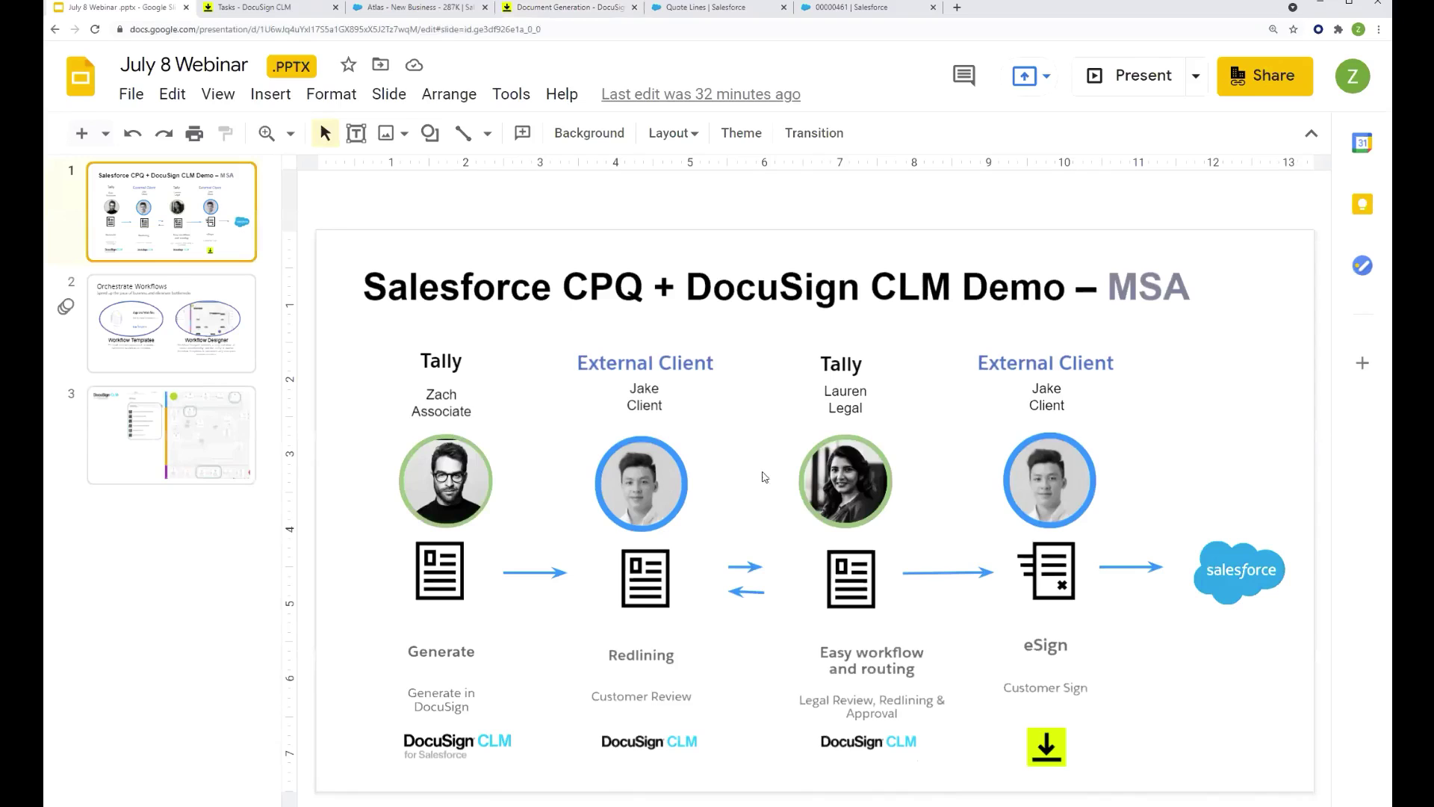
pyautogui.click(431, 9)
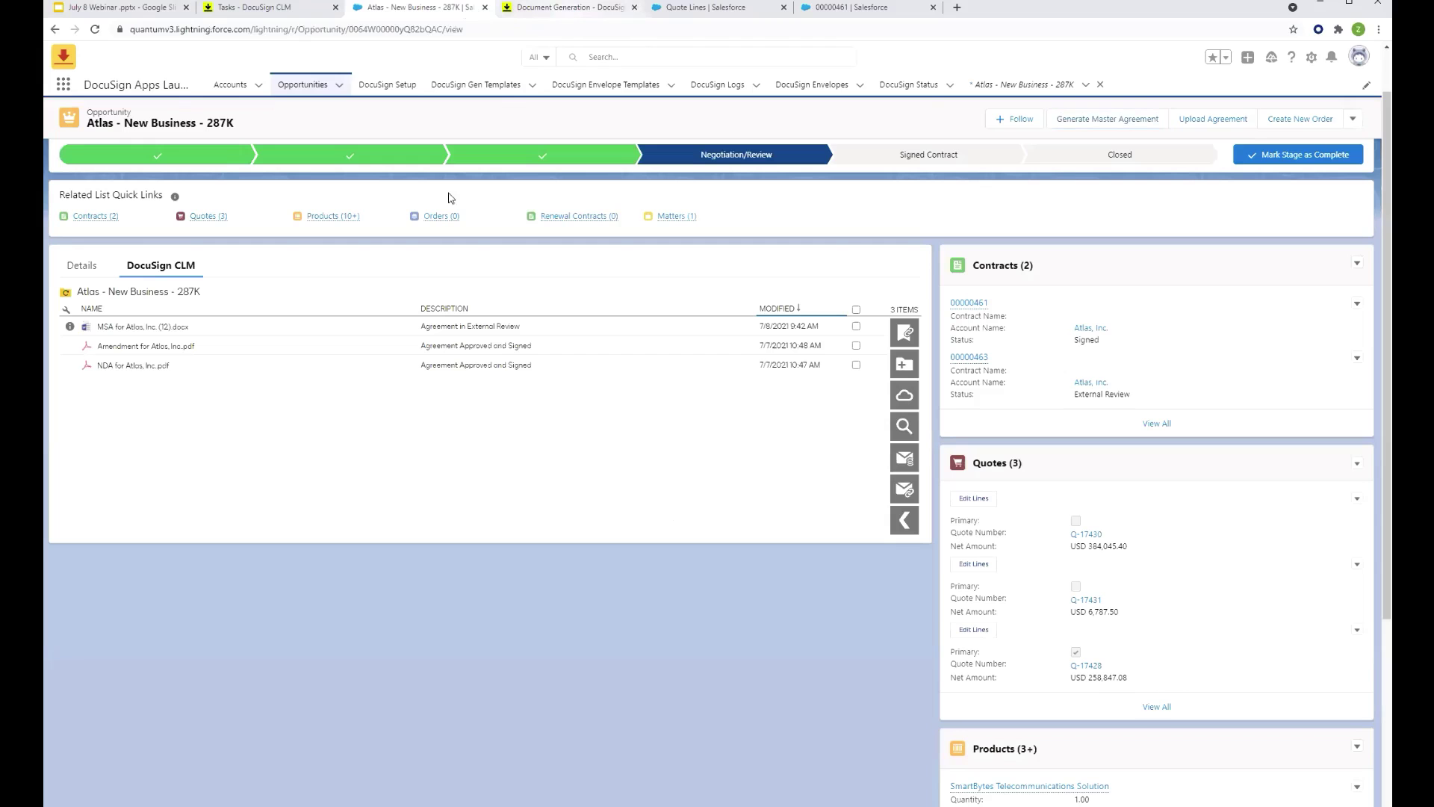
pyautogui.hotkey('ctrl', 'Tab')
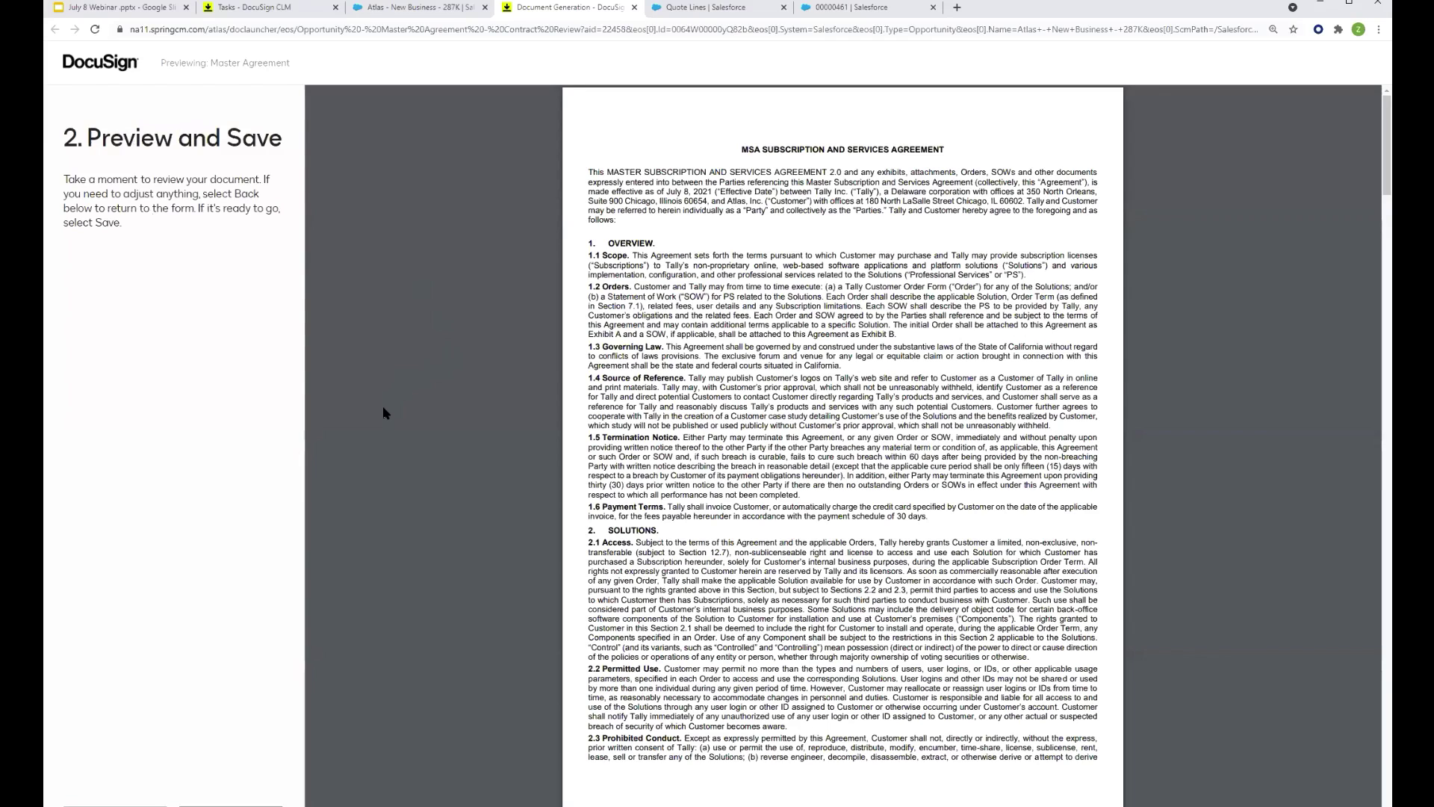
pyautogui.scroll(-4, 421, 481)
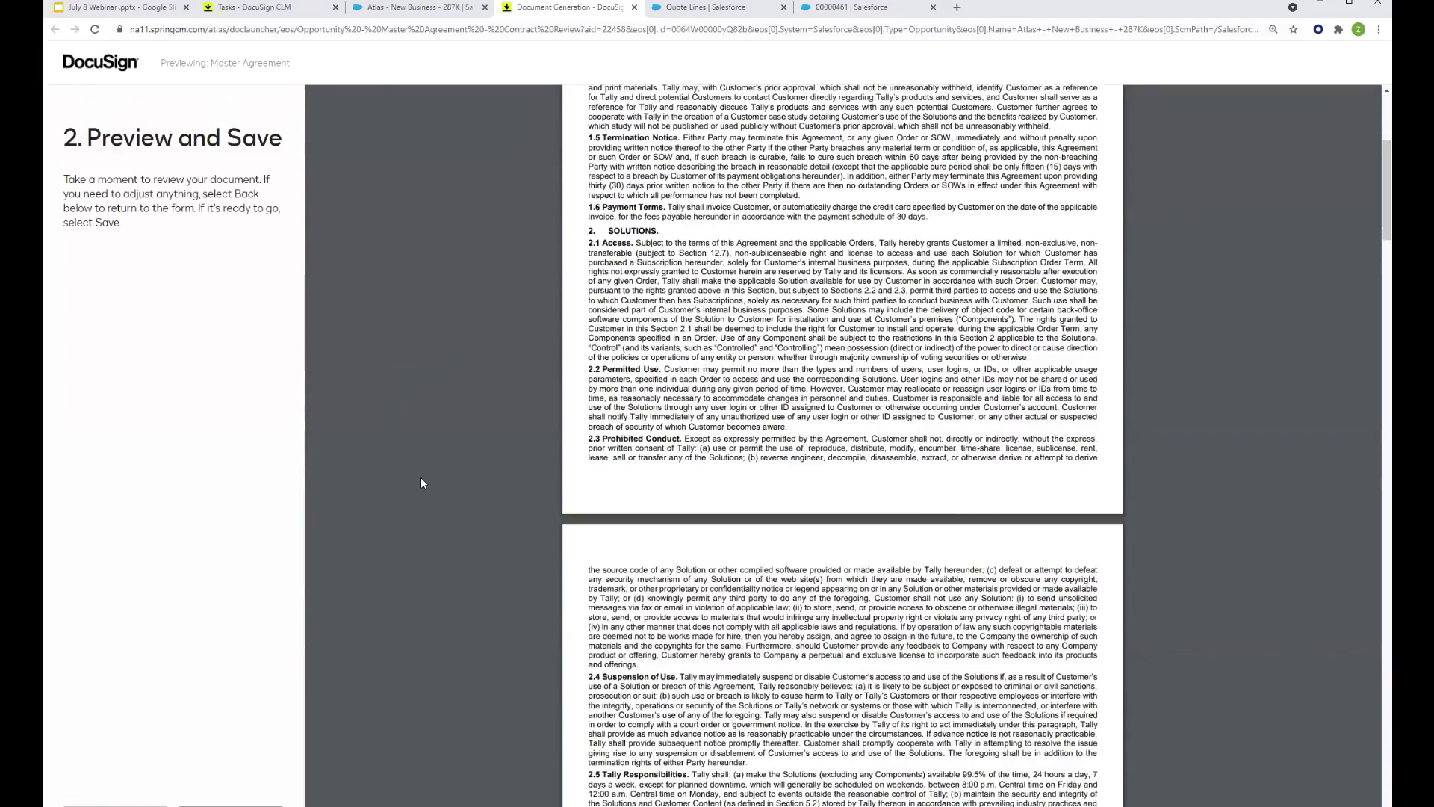
pyautogui.scroll(-2, 421, 483)
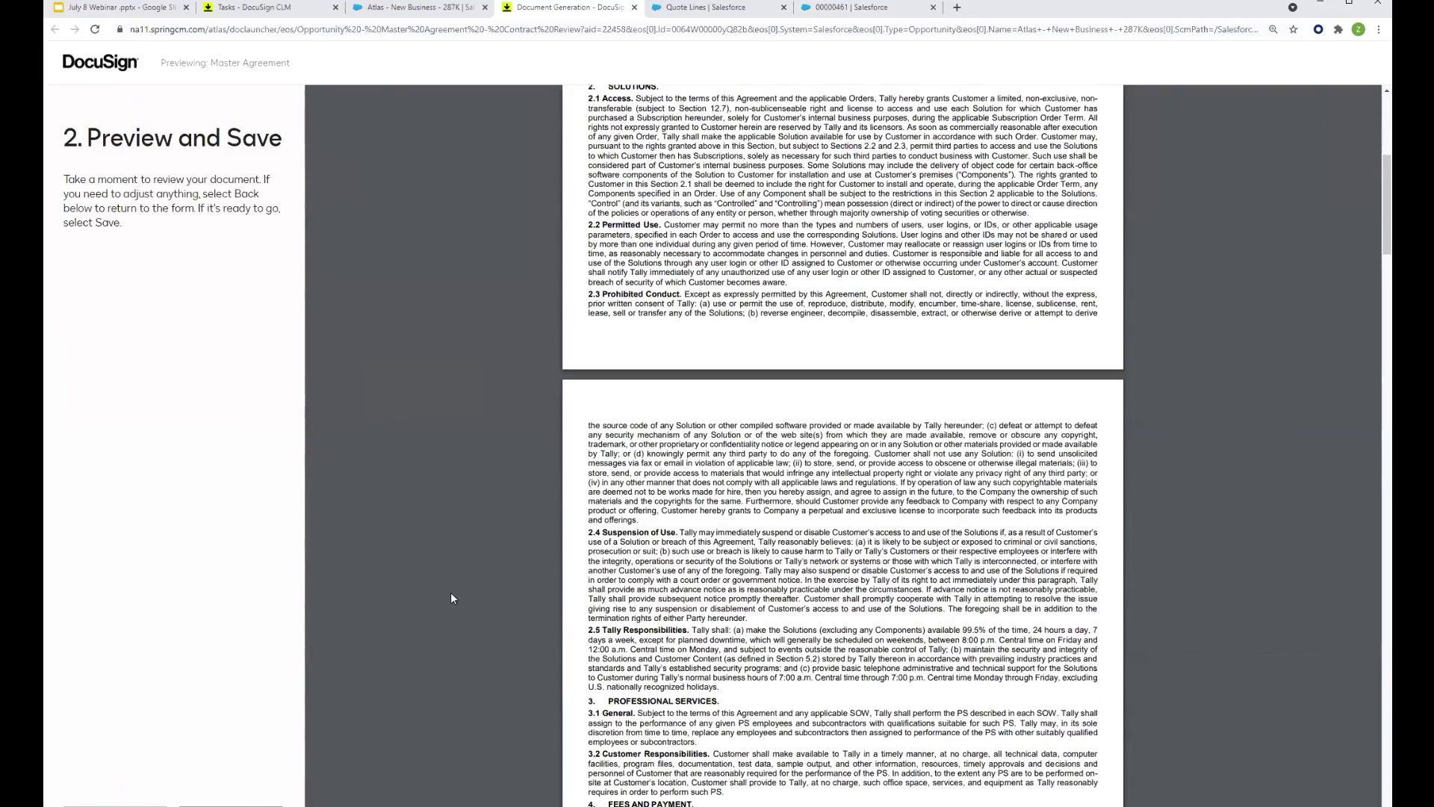
pyautogui.scroll(-5, 451, 593)
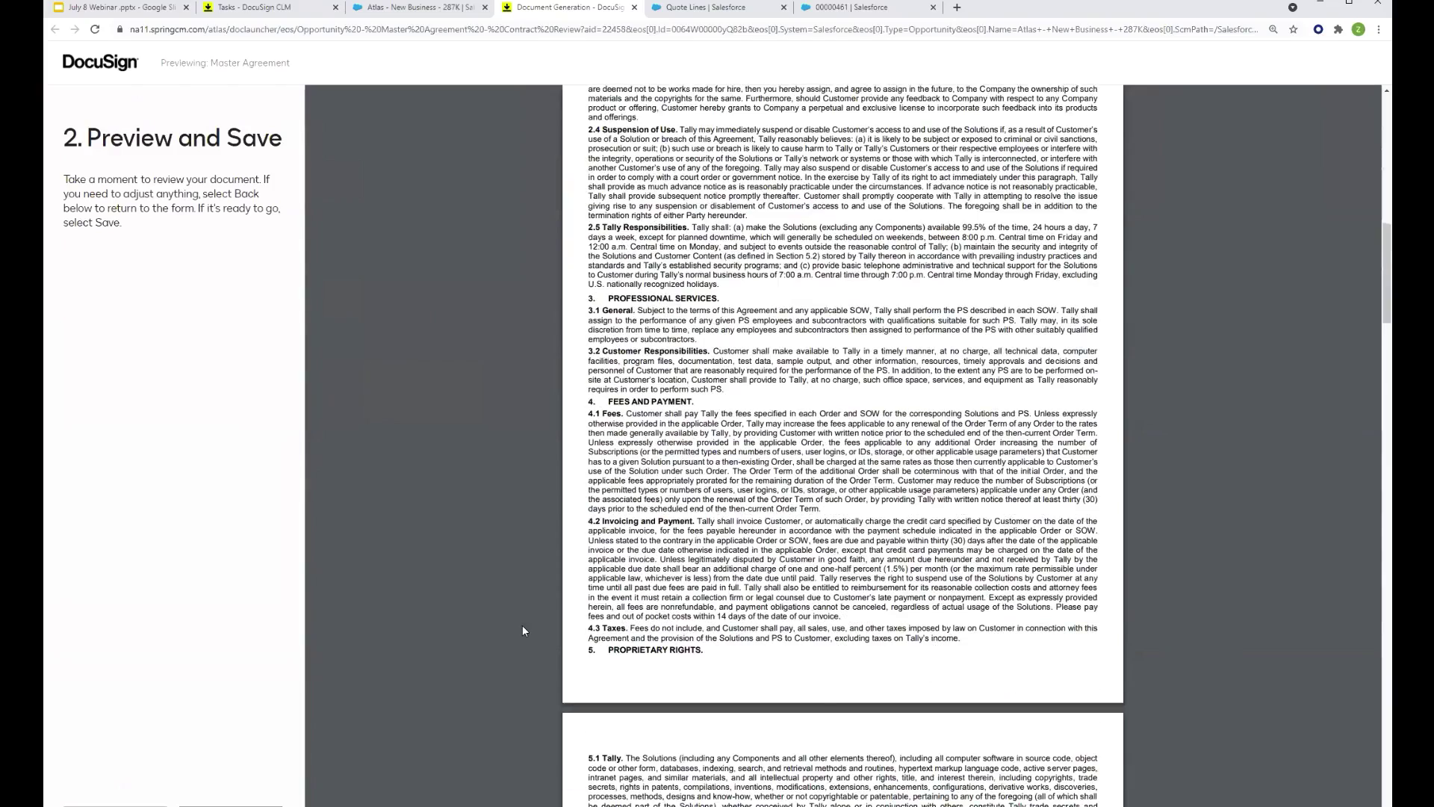
pyautogui.scroll(-7, 516, 635)
pyautogui.scroll(20, 509, 650)
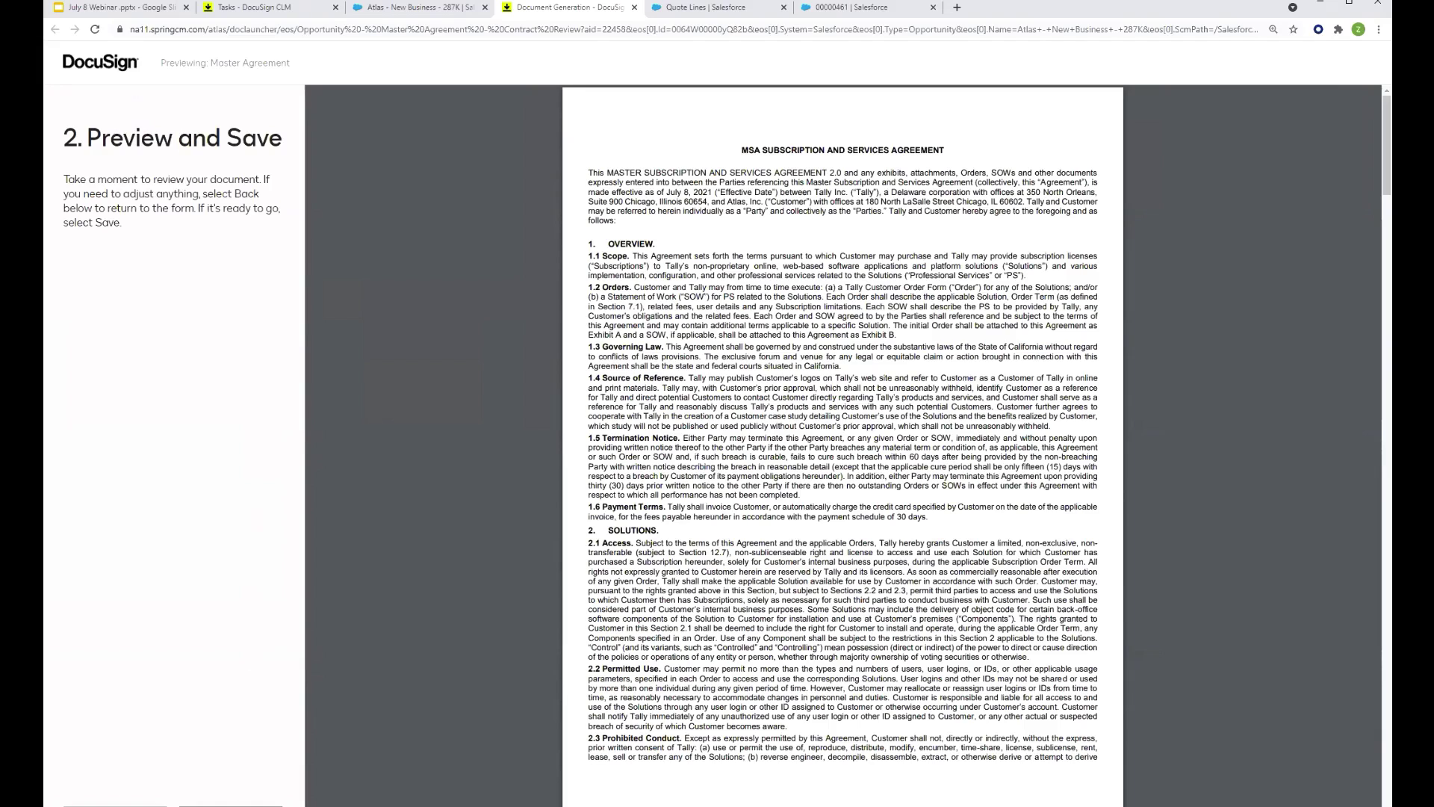
# - Save the generated agreement and view the Atlas opportunity's details: Negotiation/Review, USD 258,847.08
pyautogui.click(232, 798)
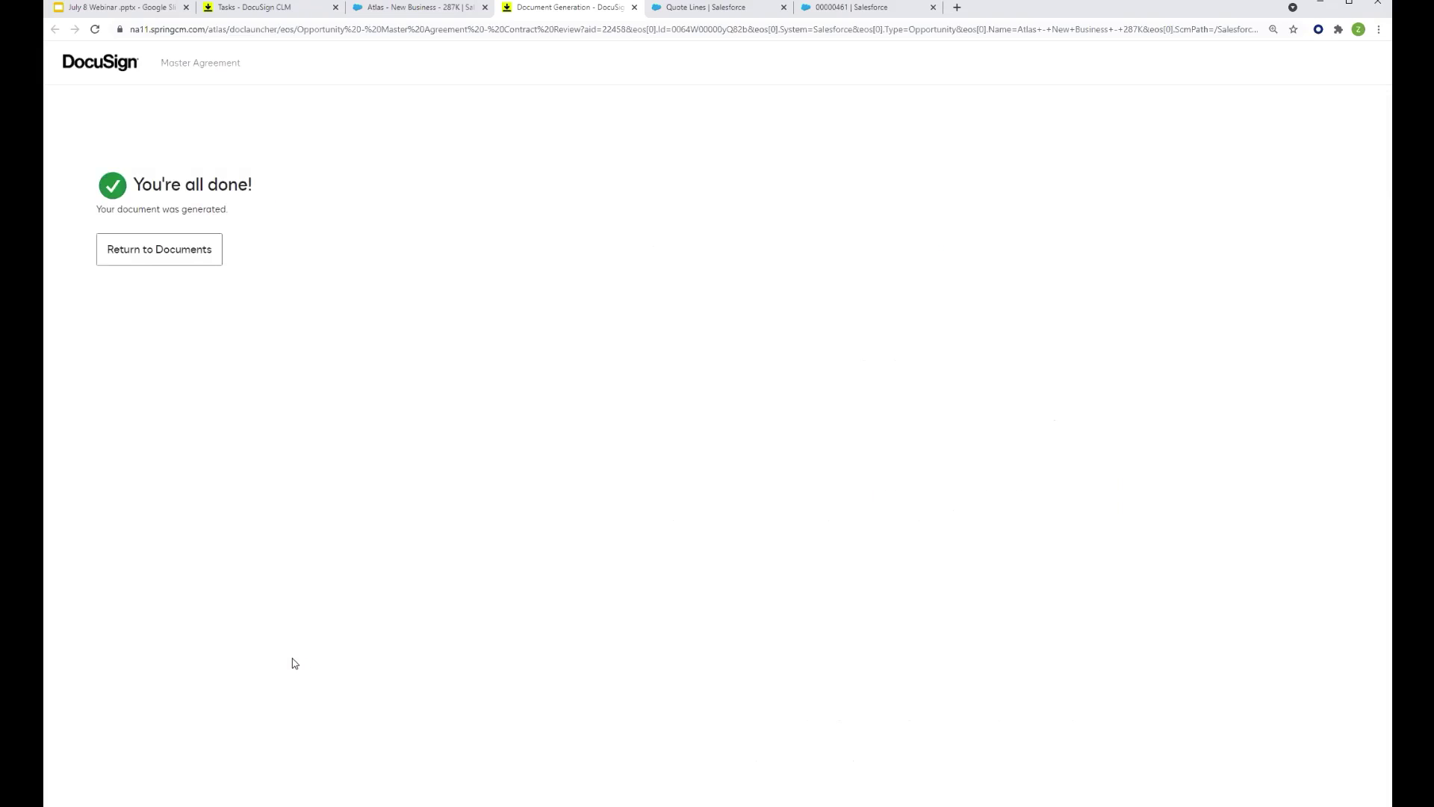
pyautogui.click(187, 251)
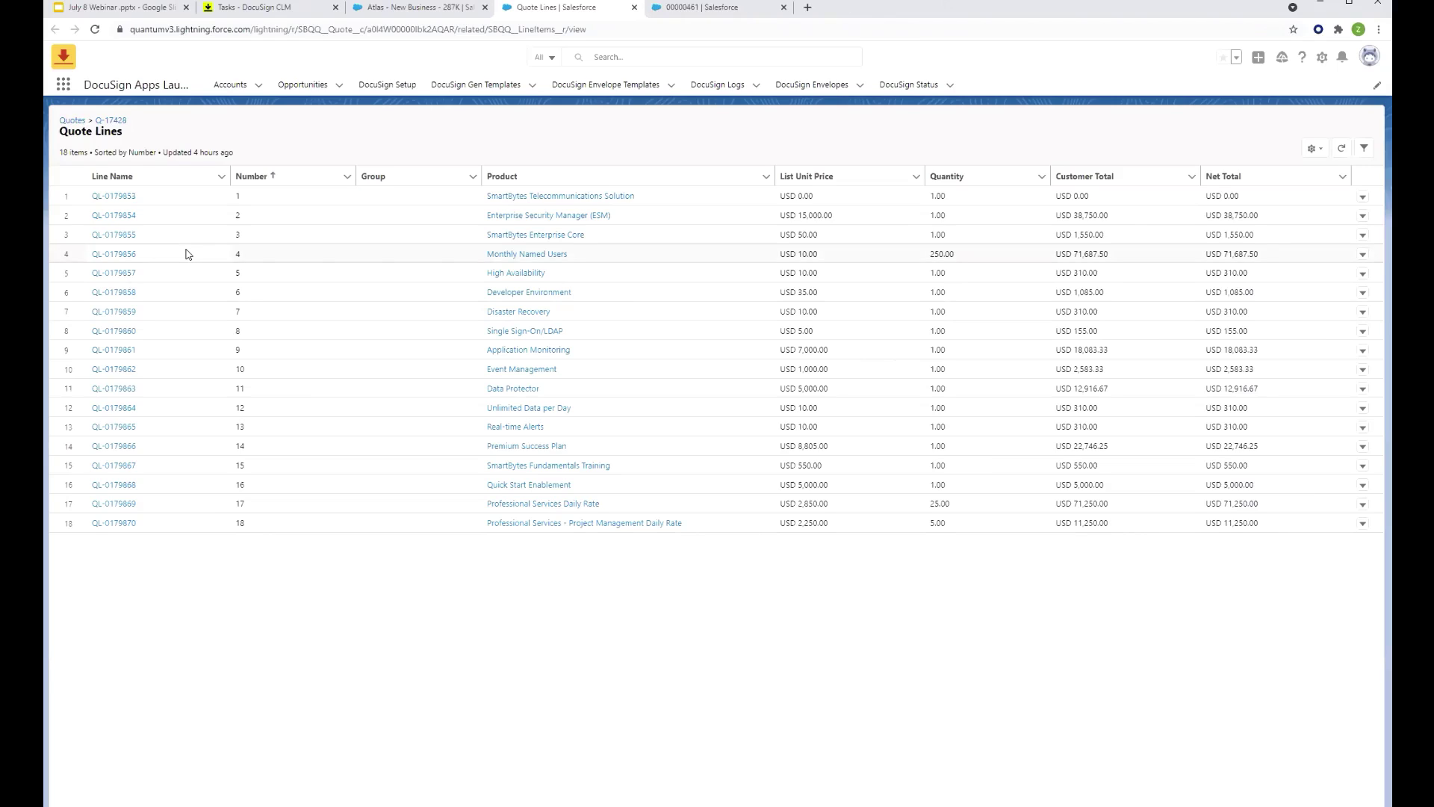
pyautogui.click(362, 10)
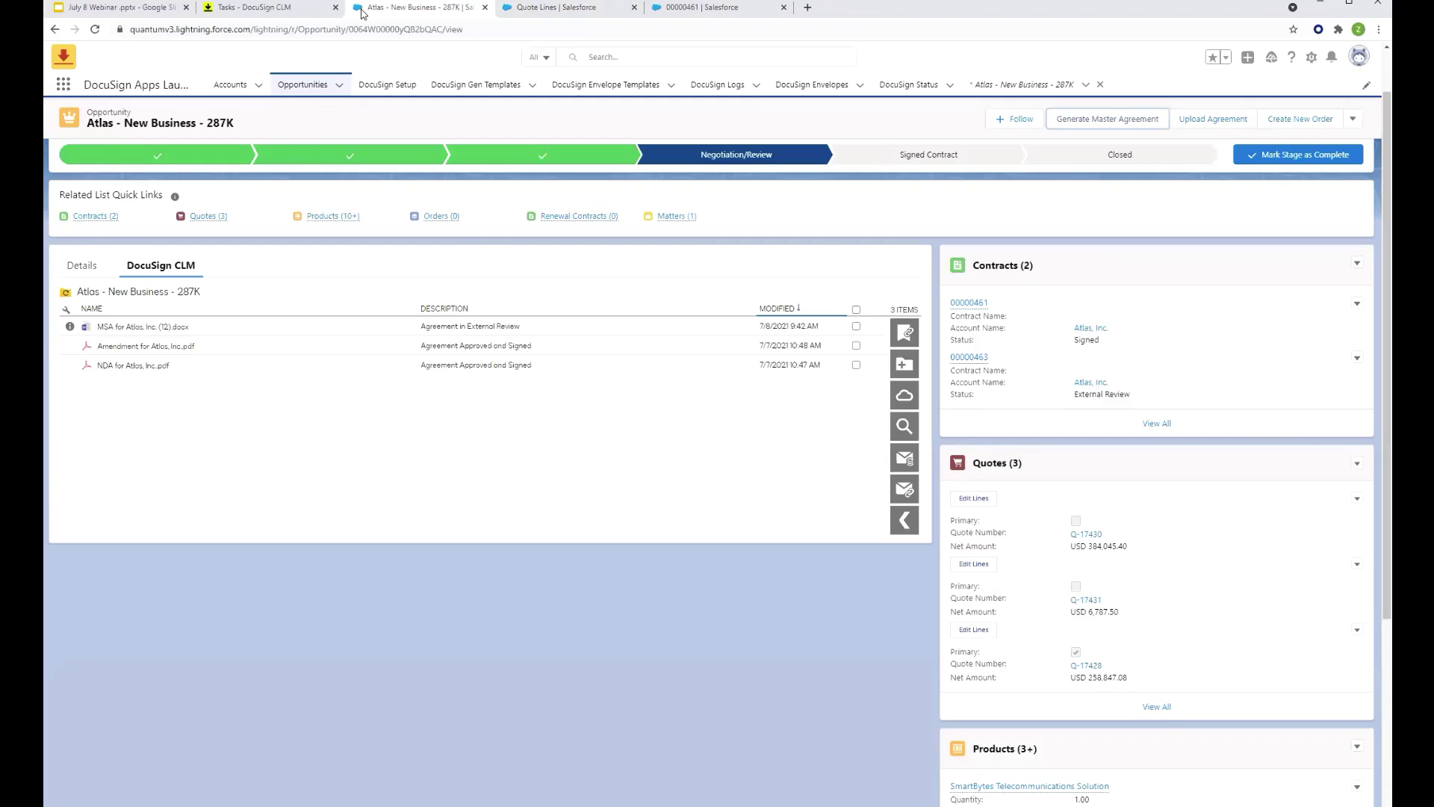
pyautogui.click(80, 273)
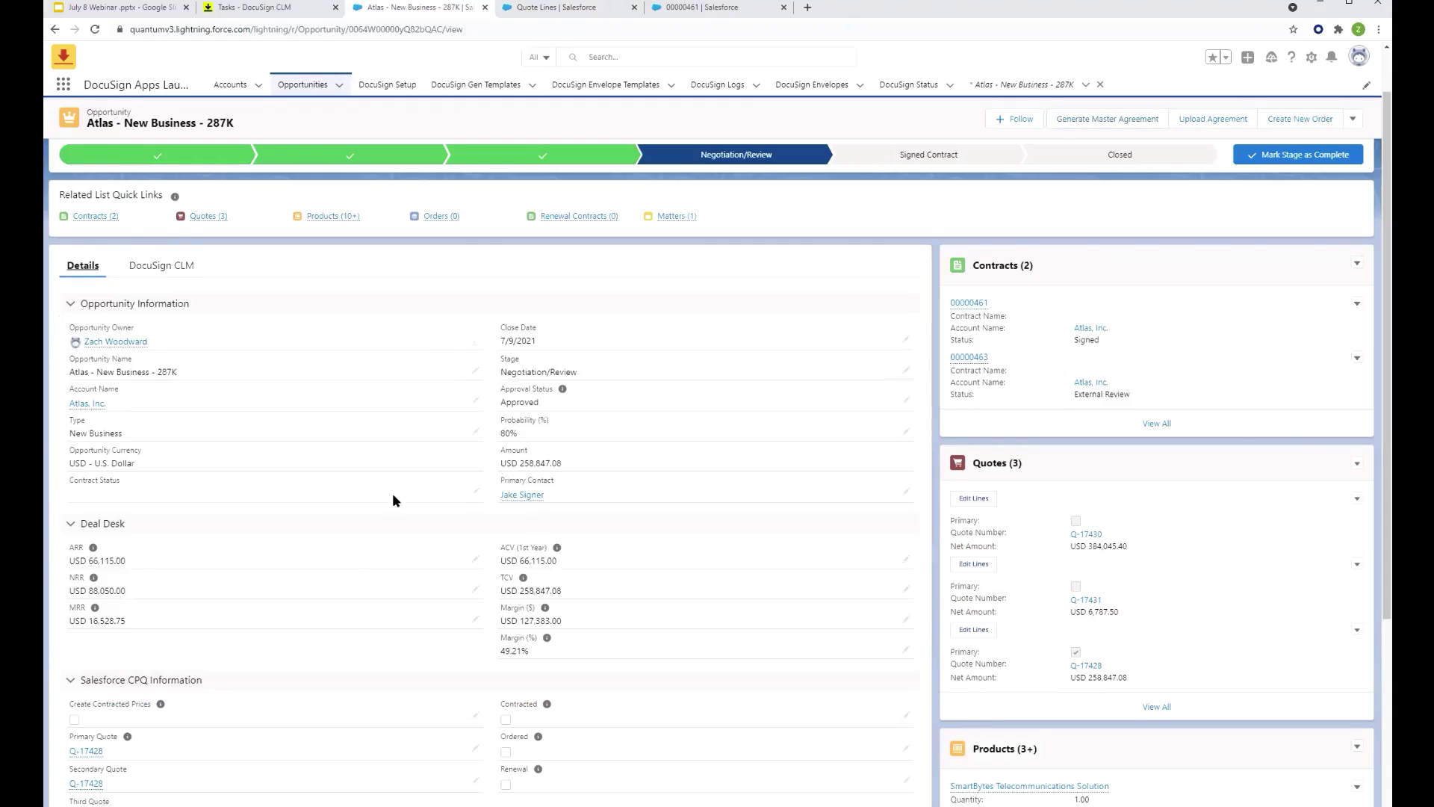
pyautogui.moveTo(537, 502)
# - Switch to the signer's Chrome profile, enlarge Gmail, and open the External Review Request email
pyautogui.click(1358, 29)
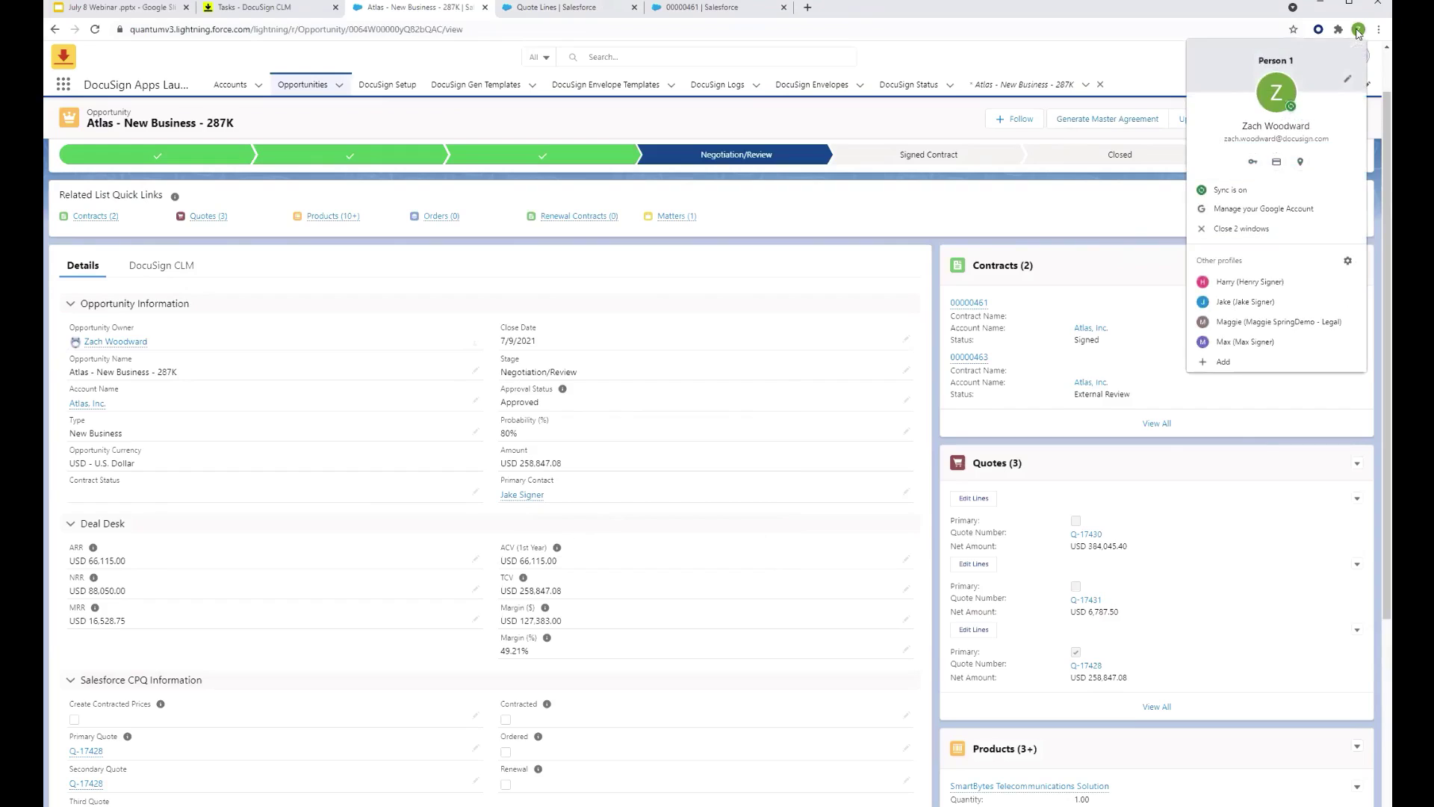
pyautogui.click(1230, 301)
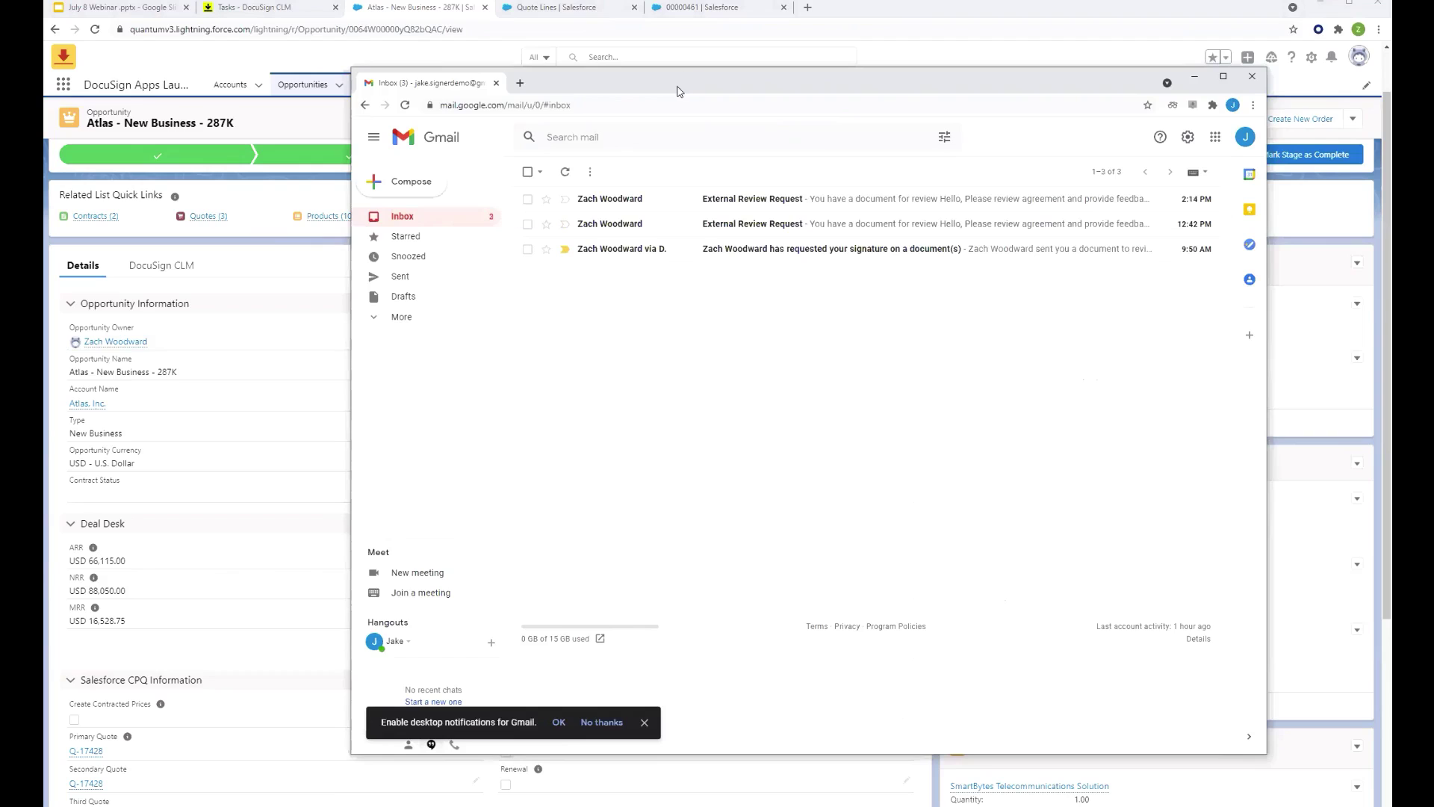
pyautogui.moveTo(442, 76); pyautogui.dragTo(189, 46)
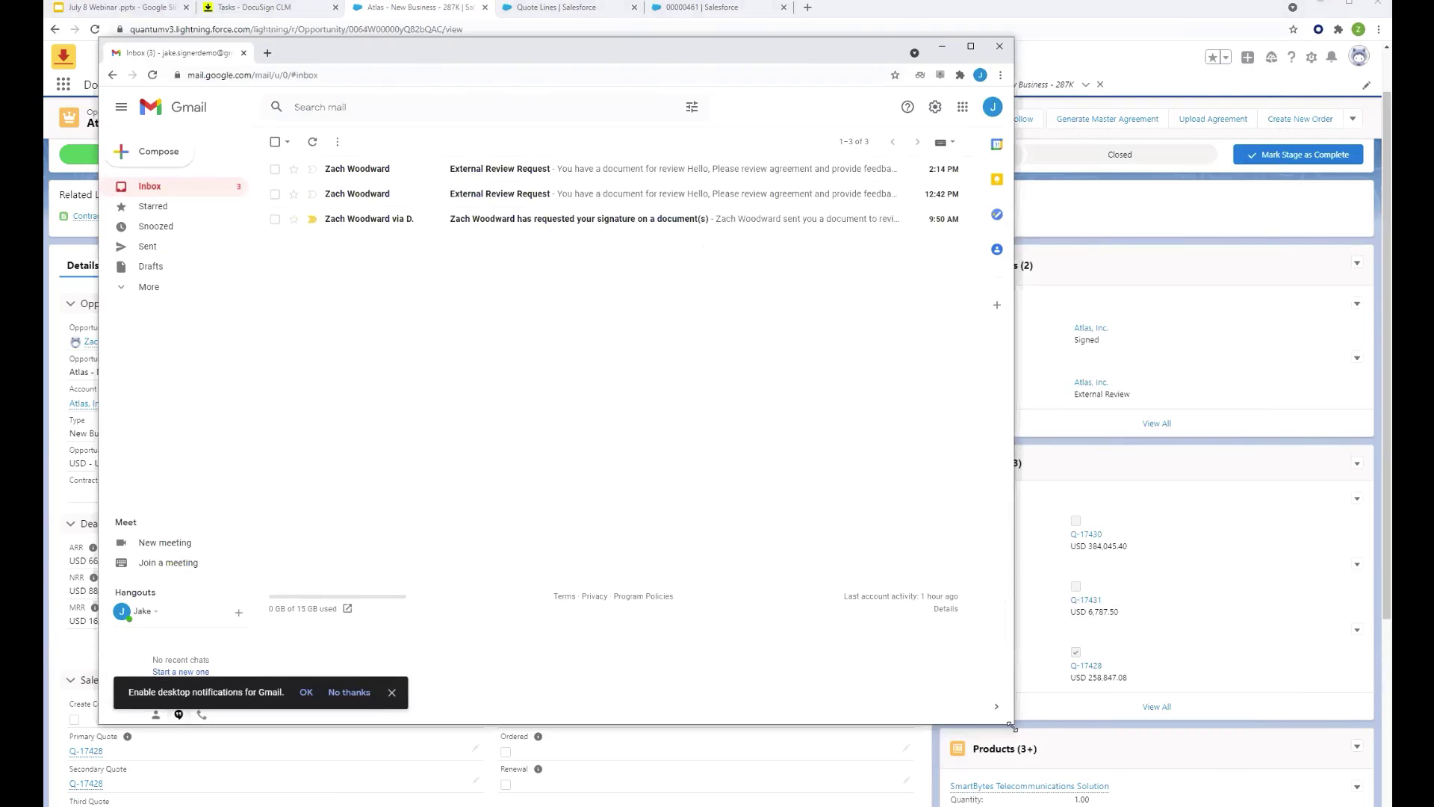
pyautogui.moveTo(1012, 726); pyautogui.dragTo(1258, 805)
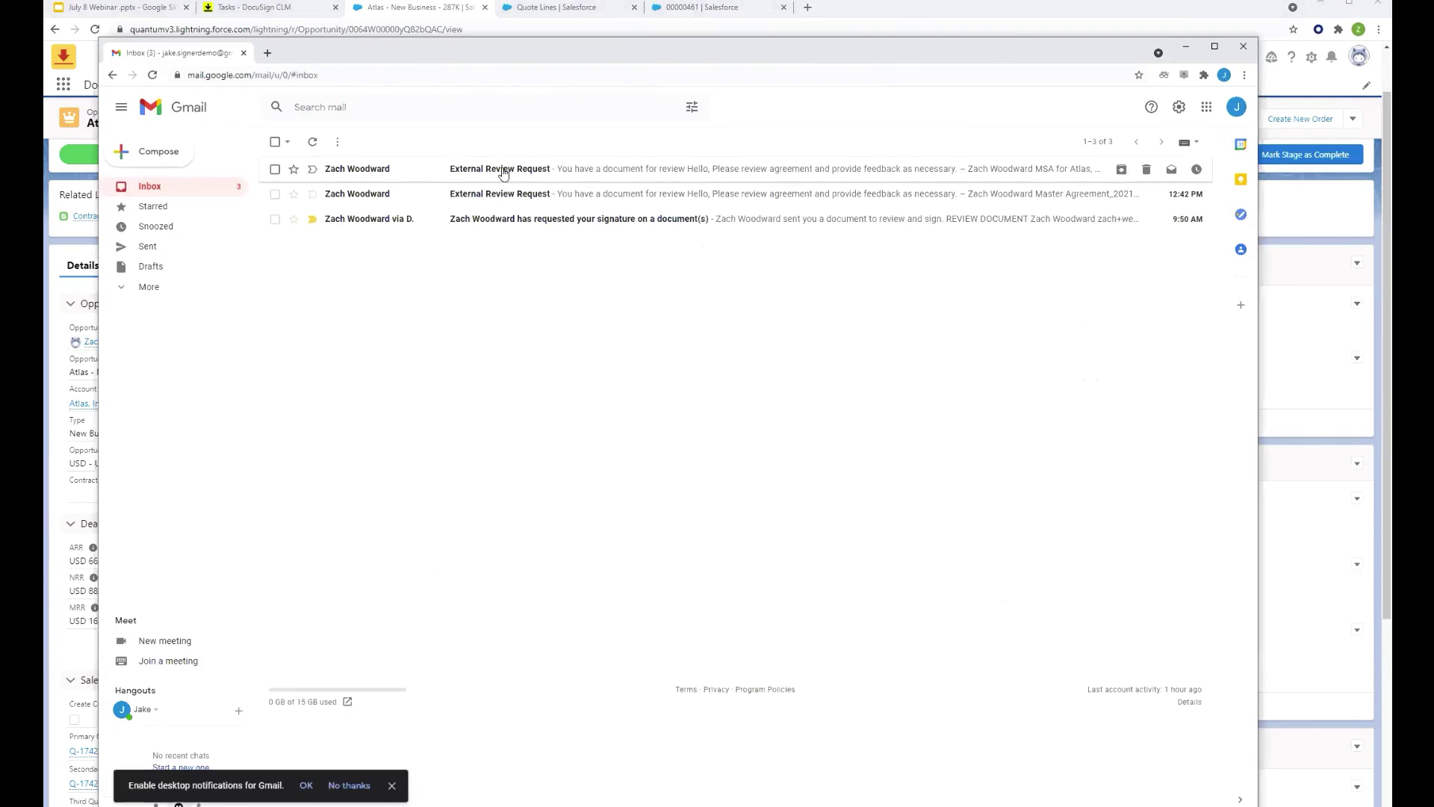
pyautogui.click(503, 172)
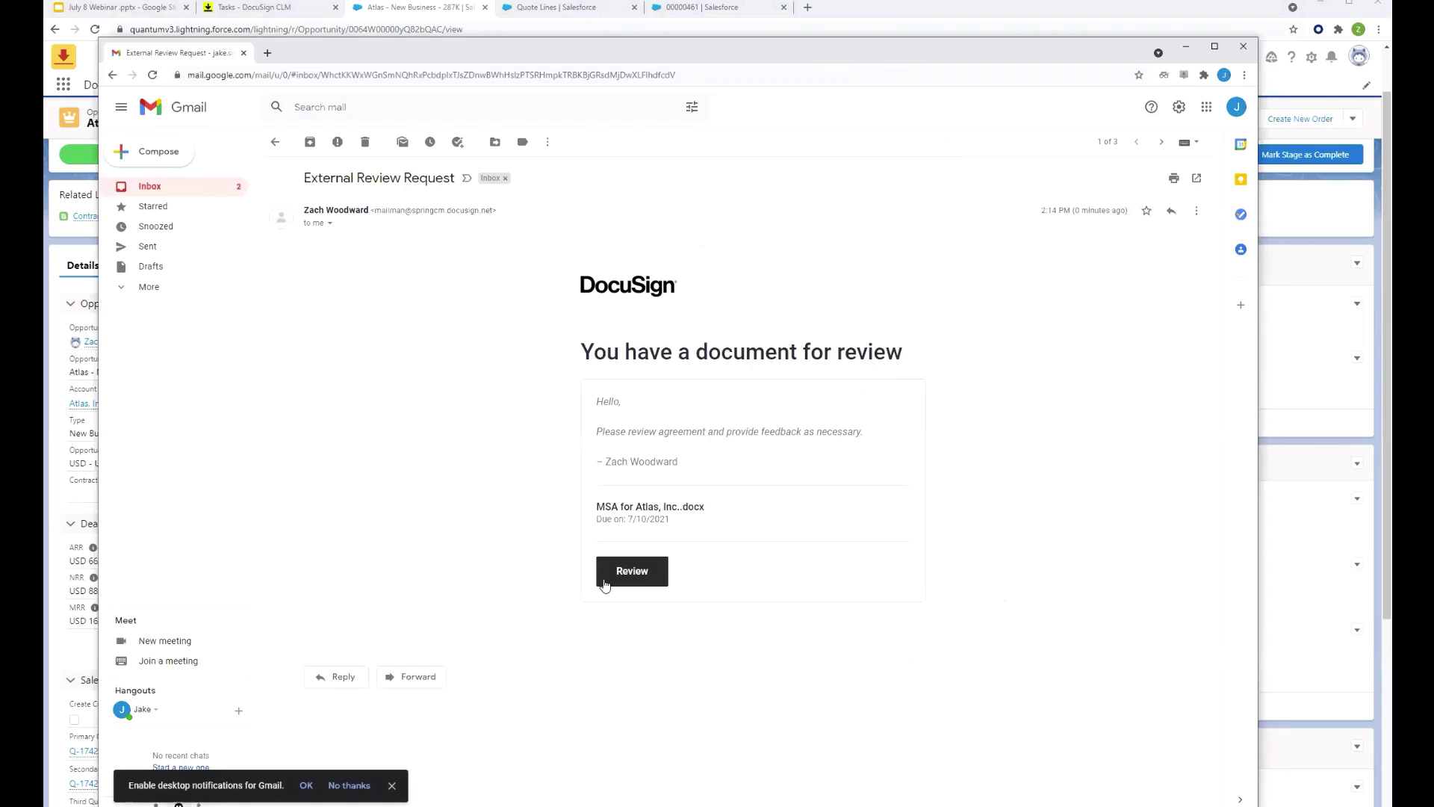
# - Start the review, dismiss the instructions, and download MSA for Atlas, Inc..docx
pyautogui.click(627, 571)
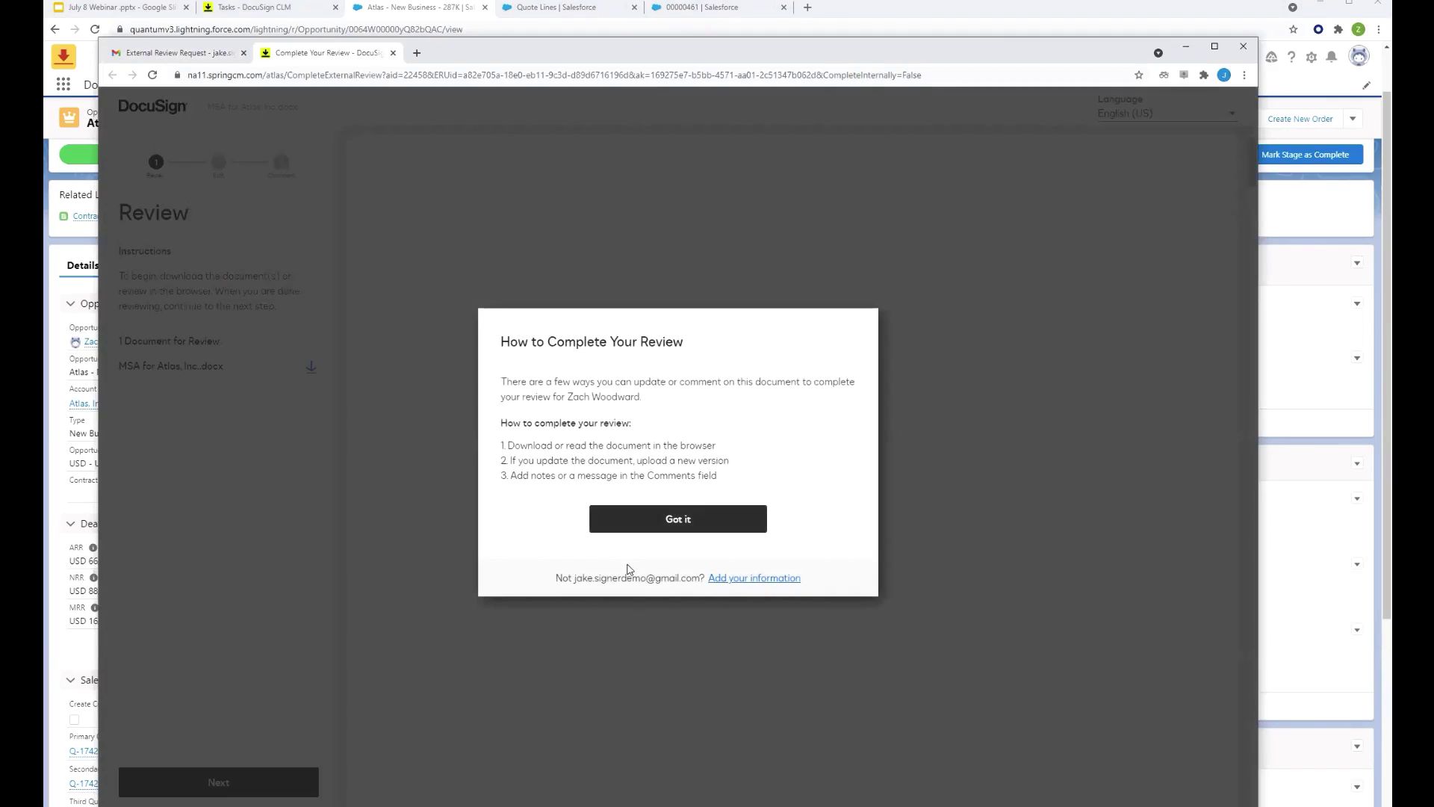
pyautogui.moveTo(518, 342); pyautogui.dragTo(628, 352)
pyautogui.click(676, 380)
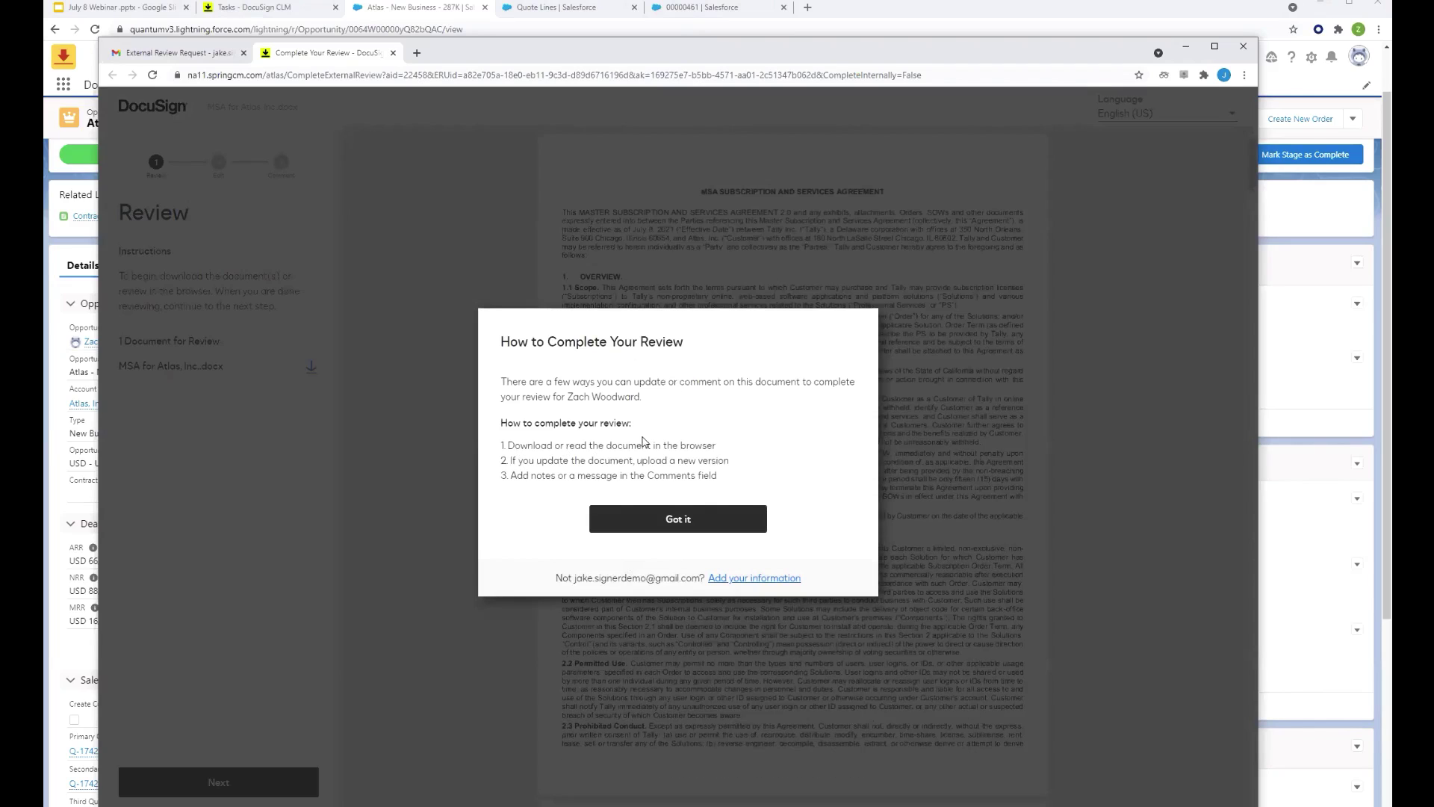
pyautogui.moveTo(540, 461); pyautogui.dragTo(664, 461)
pyautogui.click(657, 461)
pyautogui.click(611, 517)
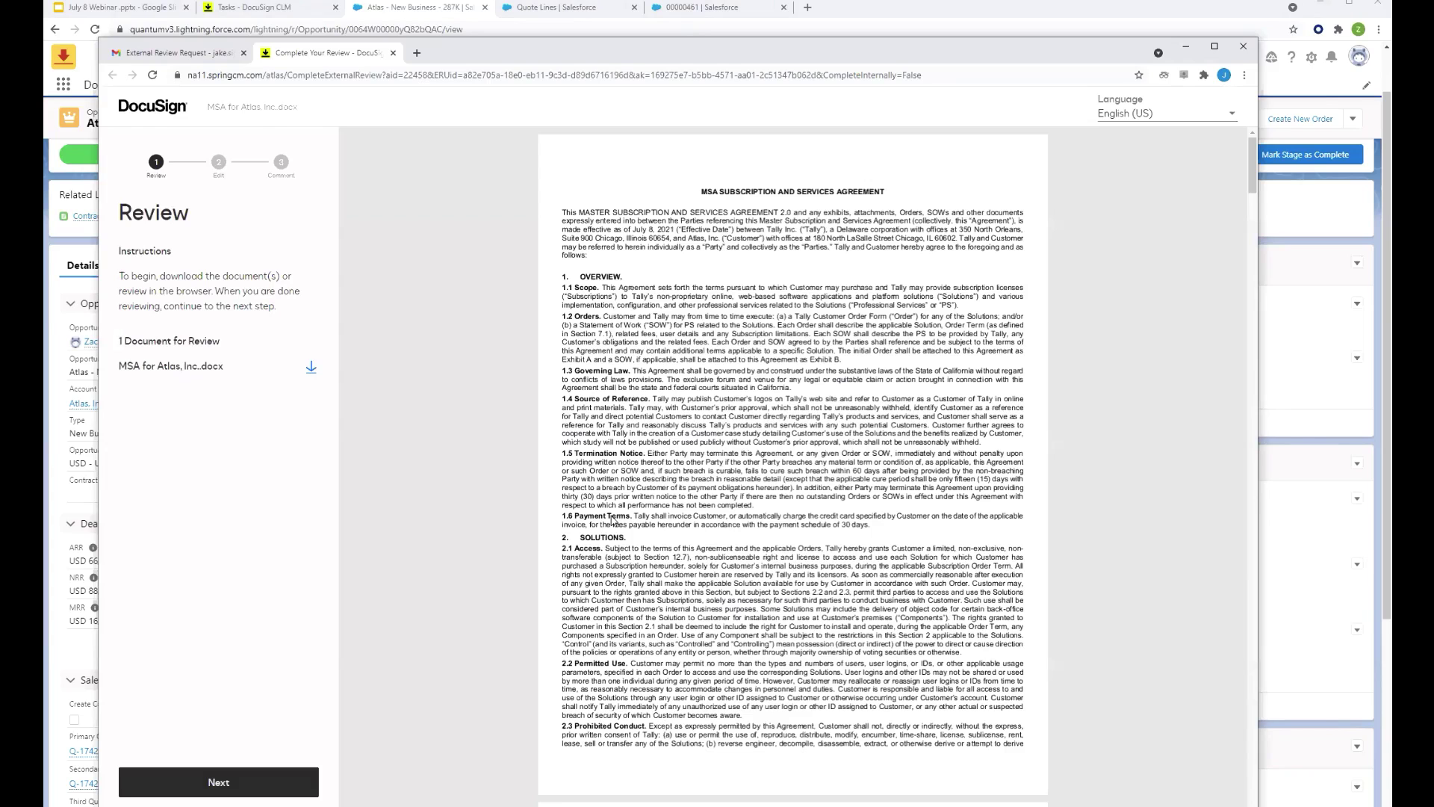
pyautogui.scroll(-3, 674, 462)
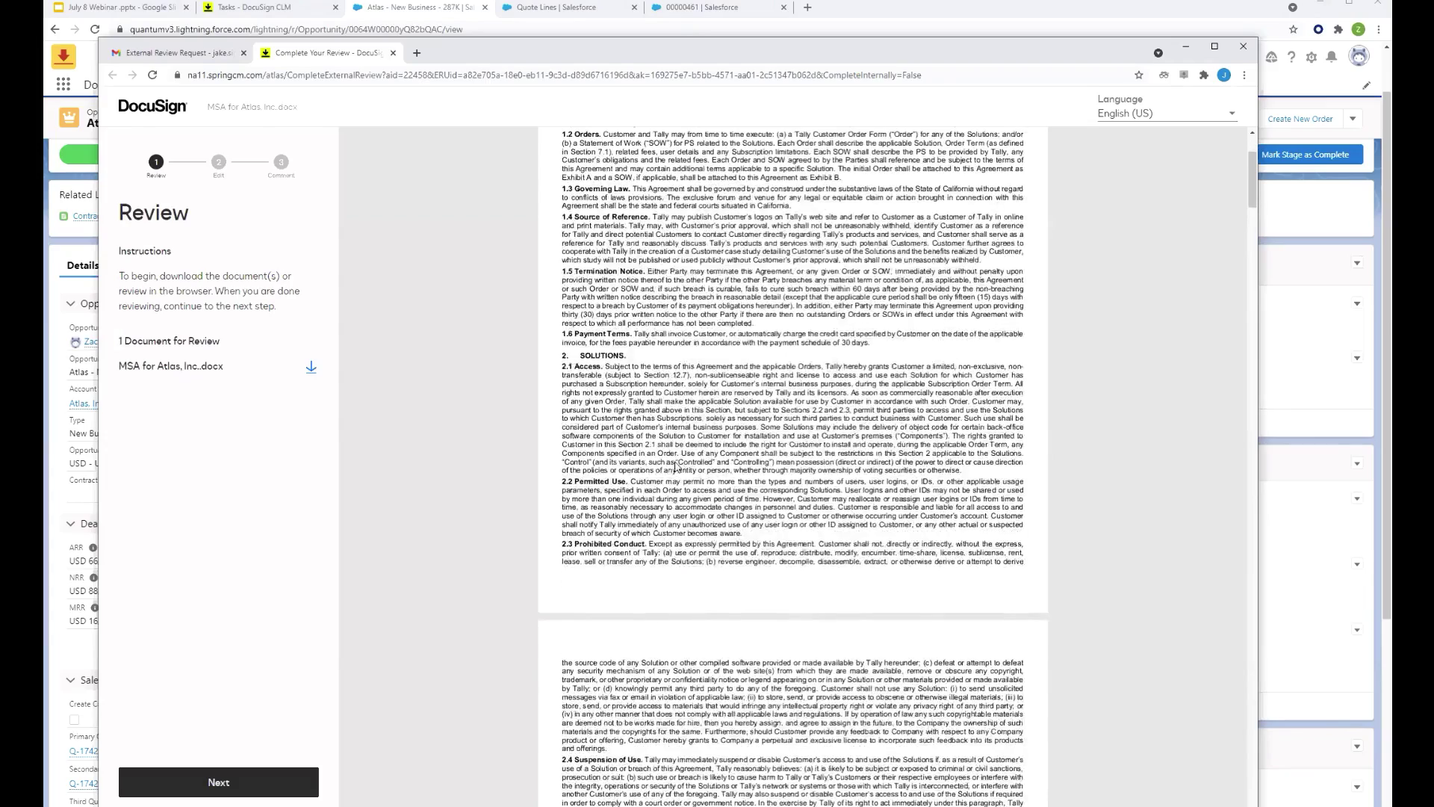
pyautogui.scroll(3, 670, 466)
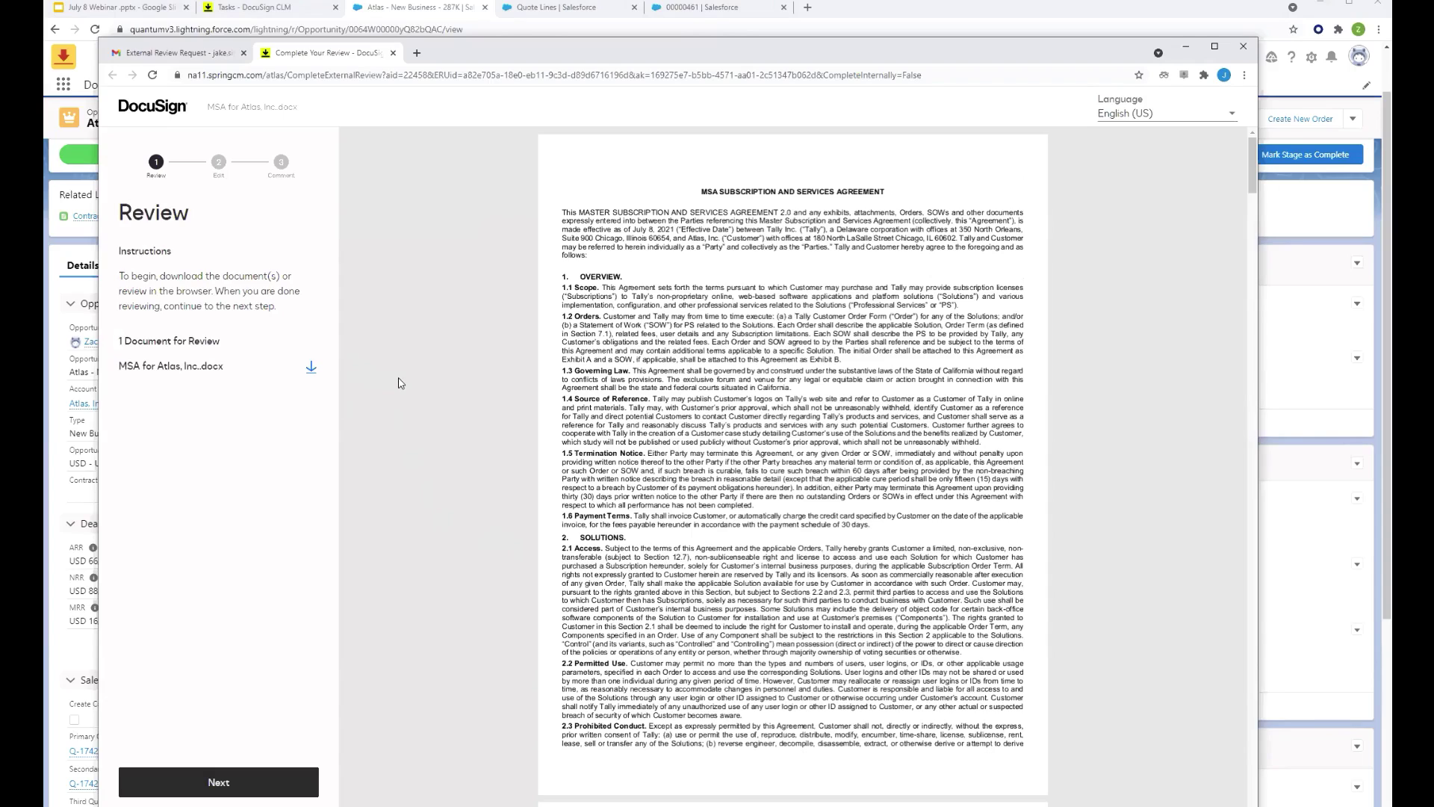
pyautogui.click(310, 369)
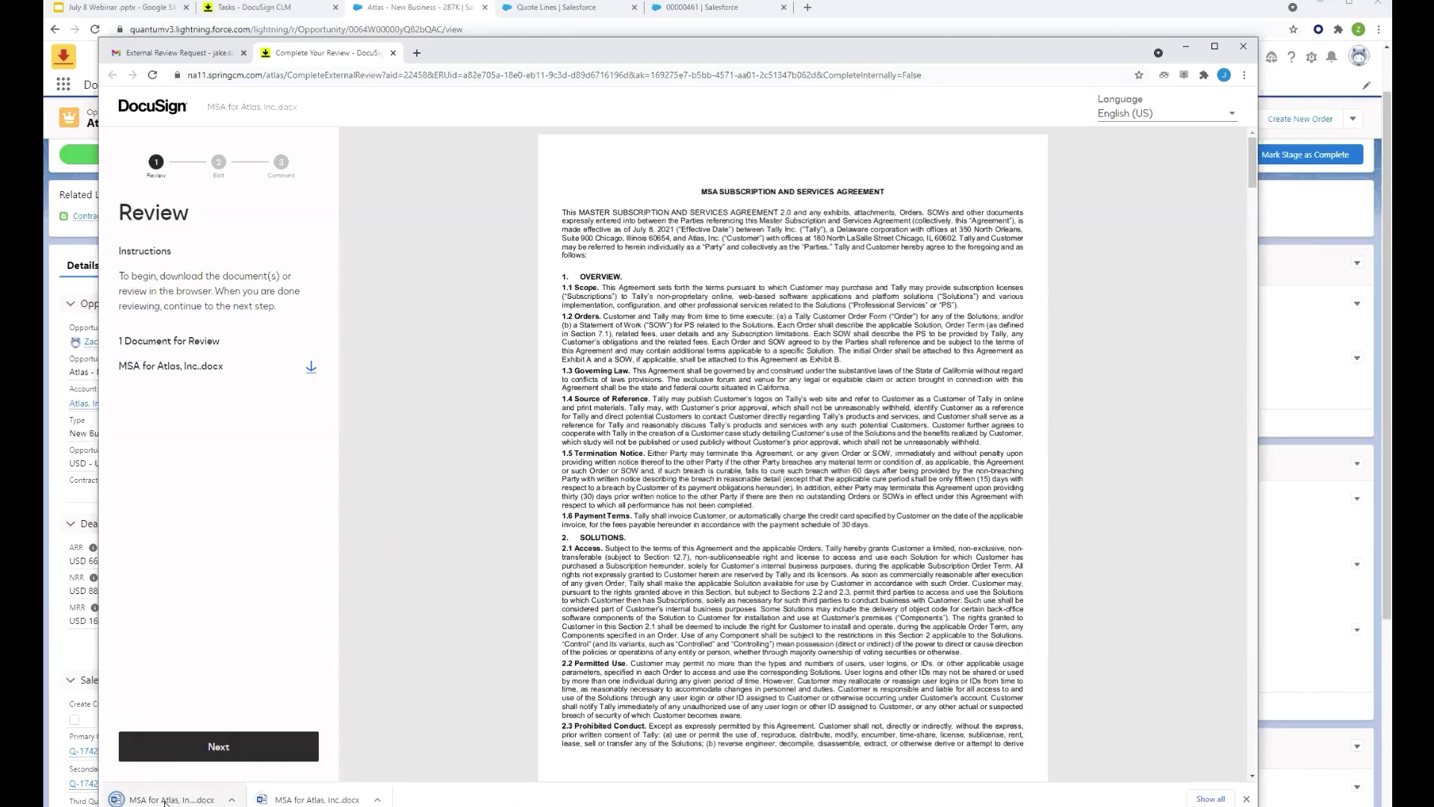
# - Open the downloaded MSA in Word and change section 1.6 payment terms from 30 to 45 days
pyautogui.click(316, 799)
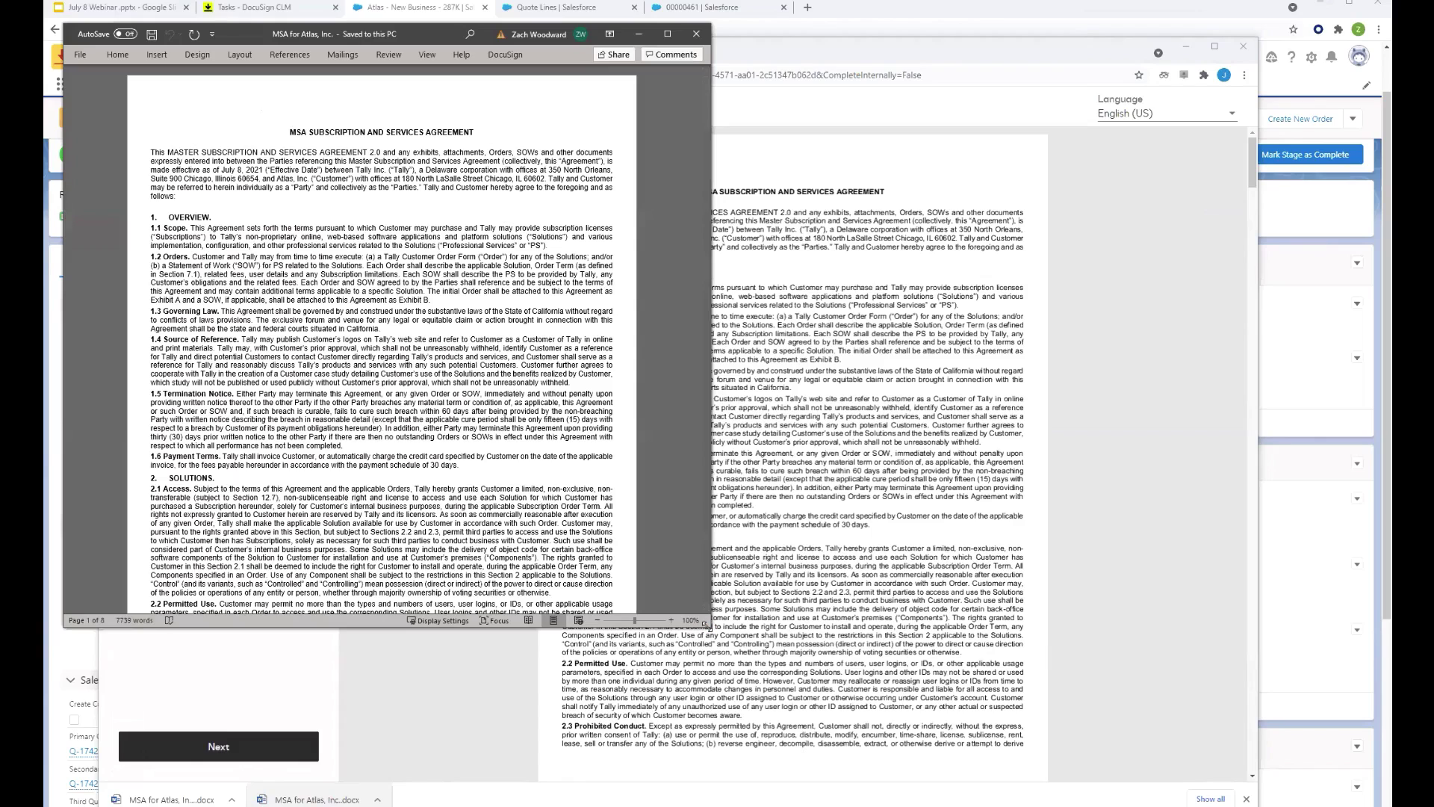
pyautogui.moveTo(706, 626); pyautogui.dragTo(1242, 804)
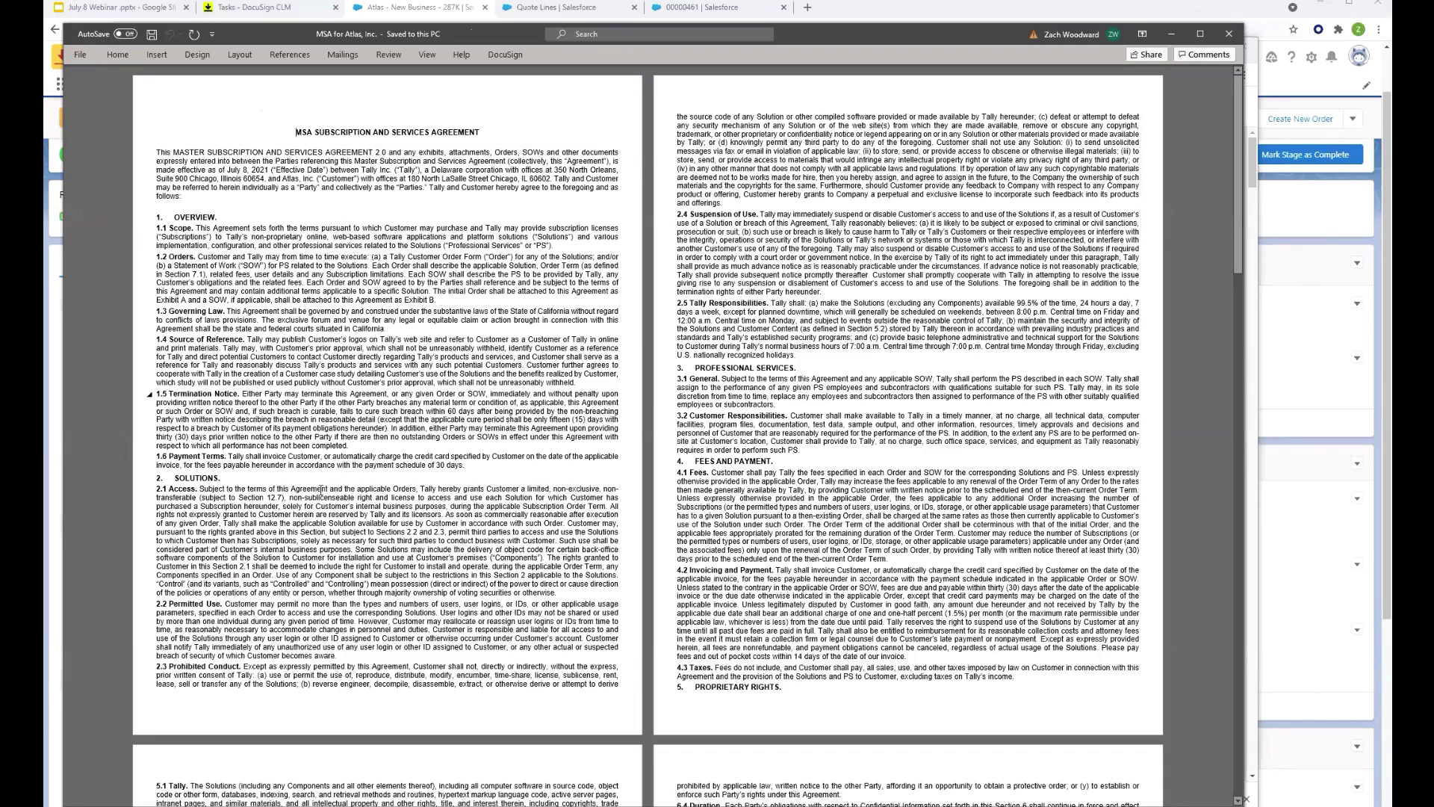
pyautogui.click(438, 465)
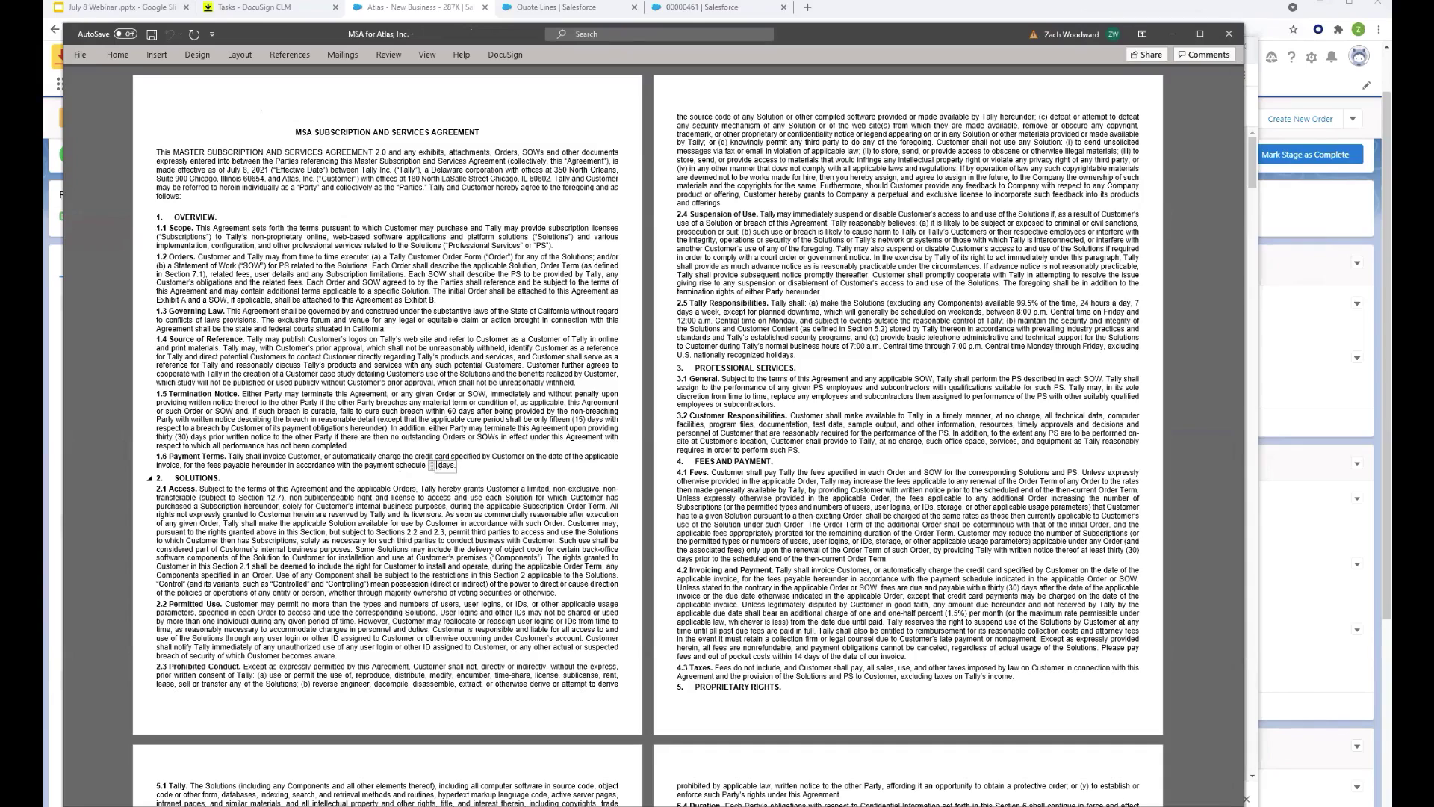
pyautogui.write('45')
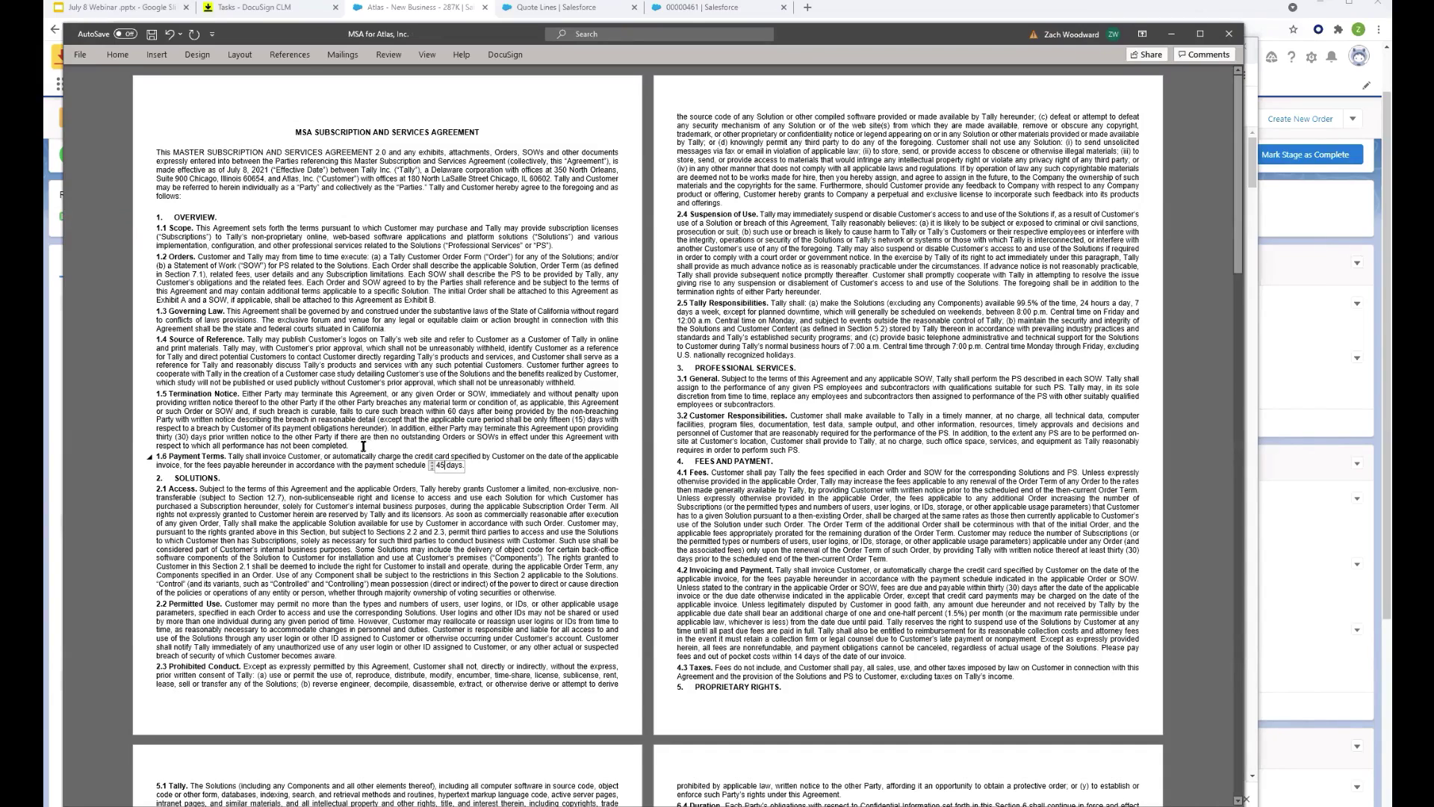
# - Append 'here are my edits.' to the end of section 1.5 and save the file
pyautogui.click(359, 445)
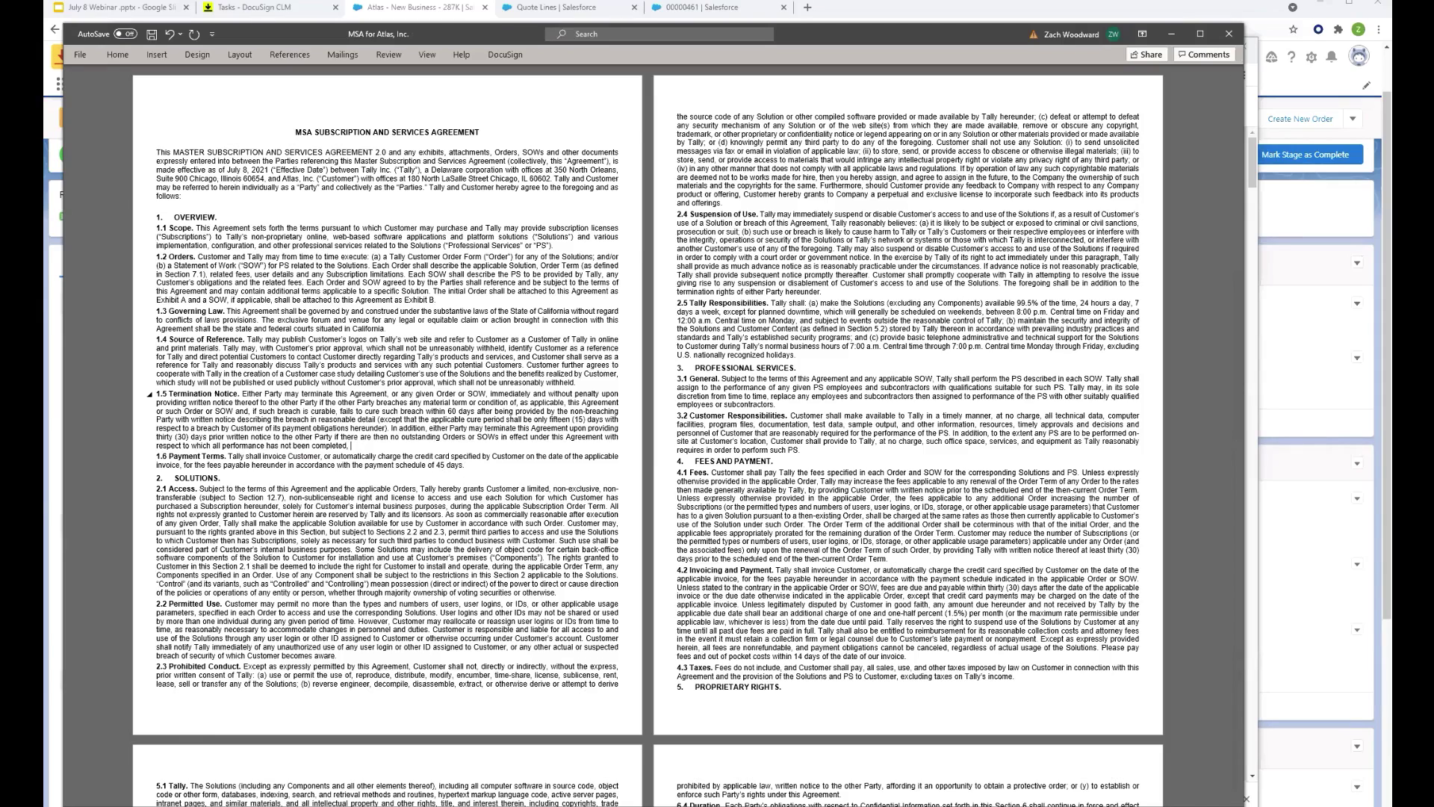
pyautogui.write('here are my edits.')
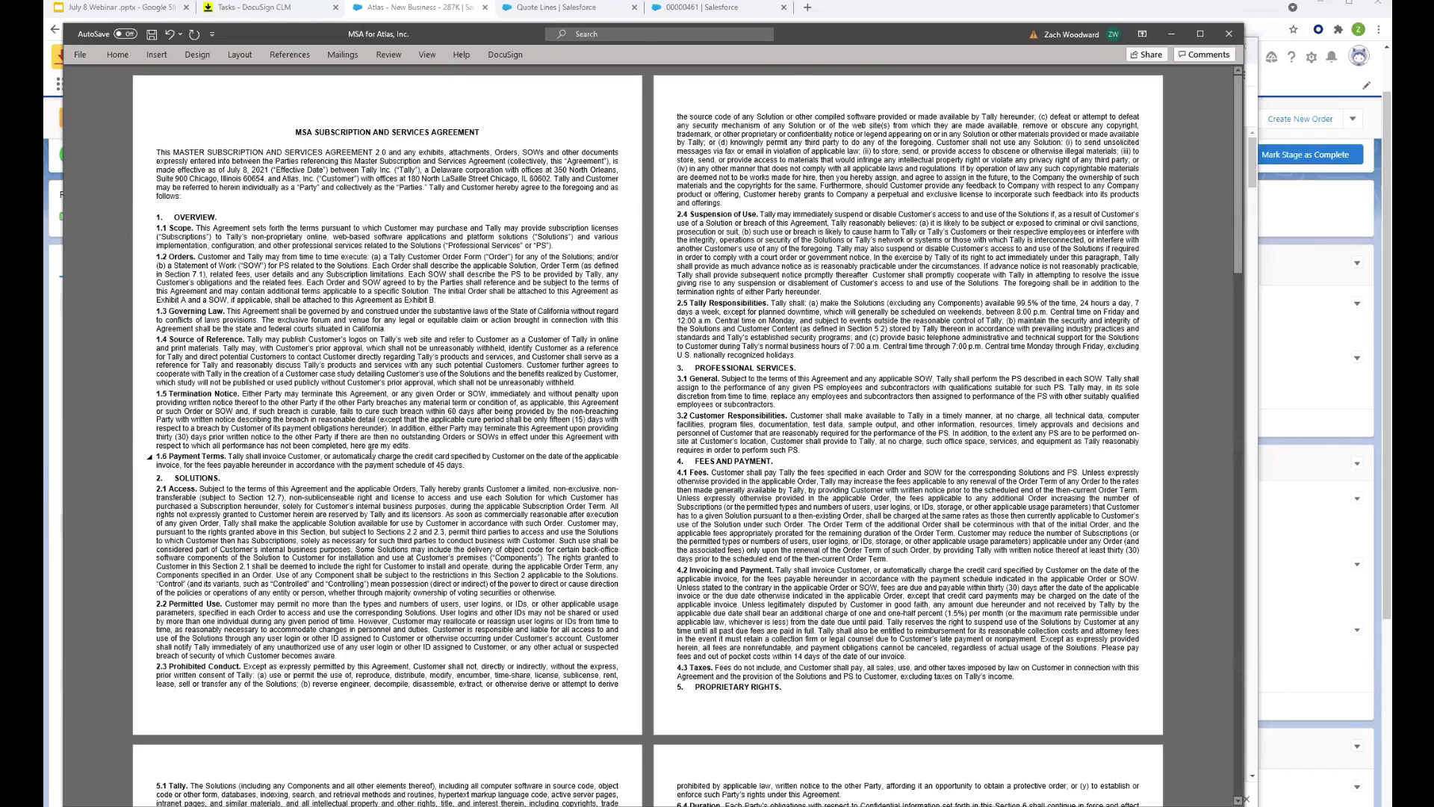
pyautogui.hotkey('ctrl', 's')
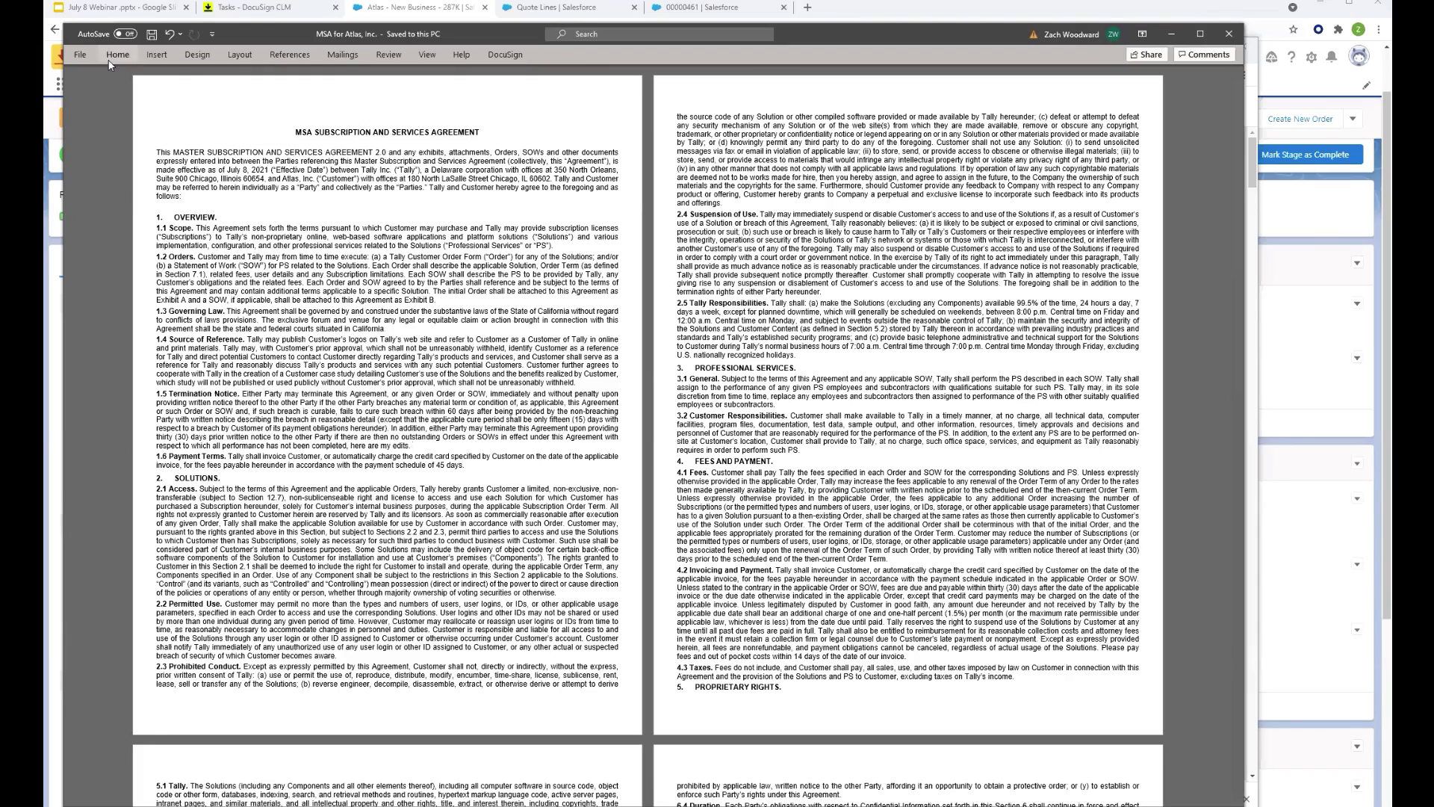
# - Save a copy of the edited MSA to the Desktop as 'msa jake w edits version 55'
pyautogui.click(79, 56)
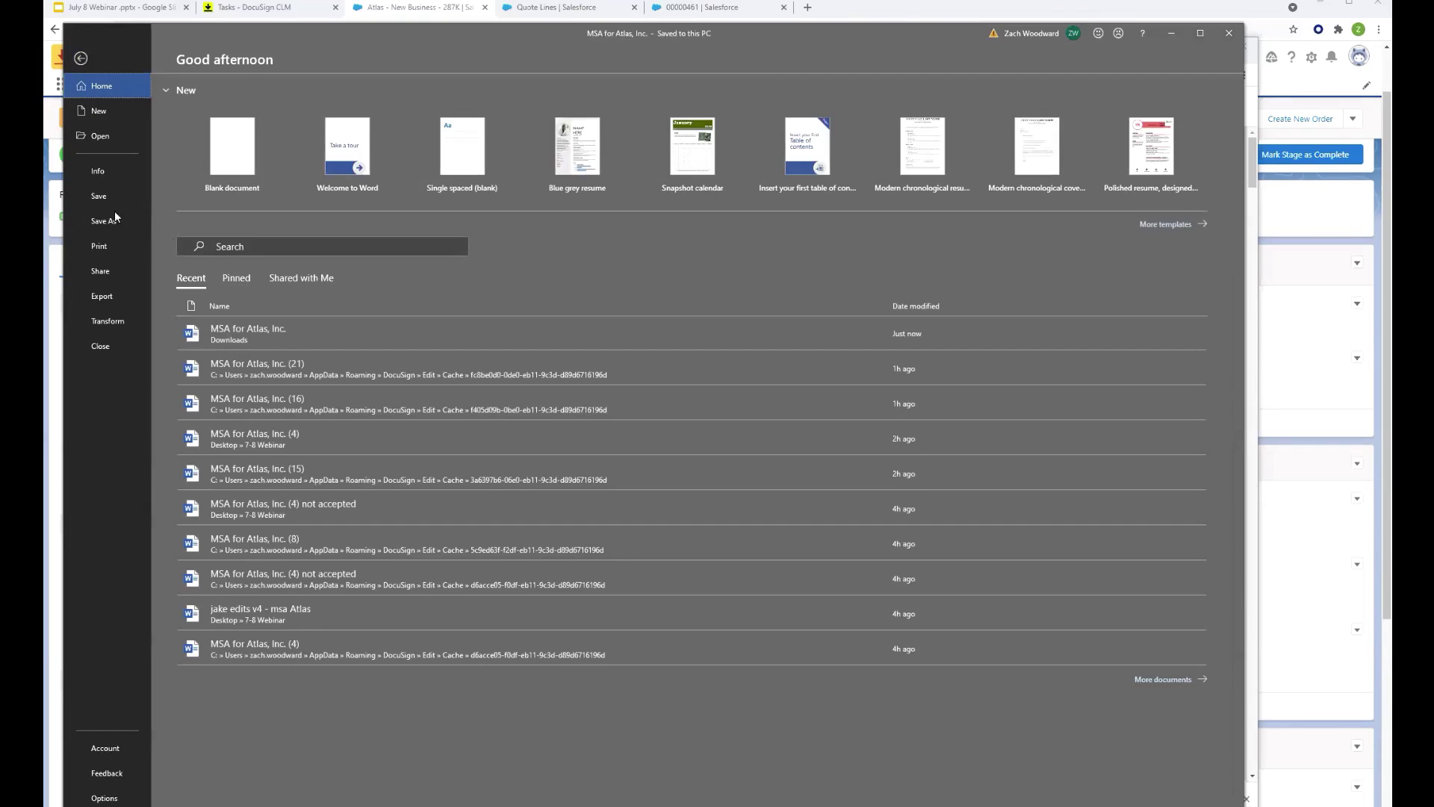
pyautogui.click(112, 219)
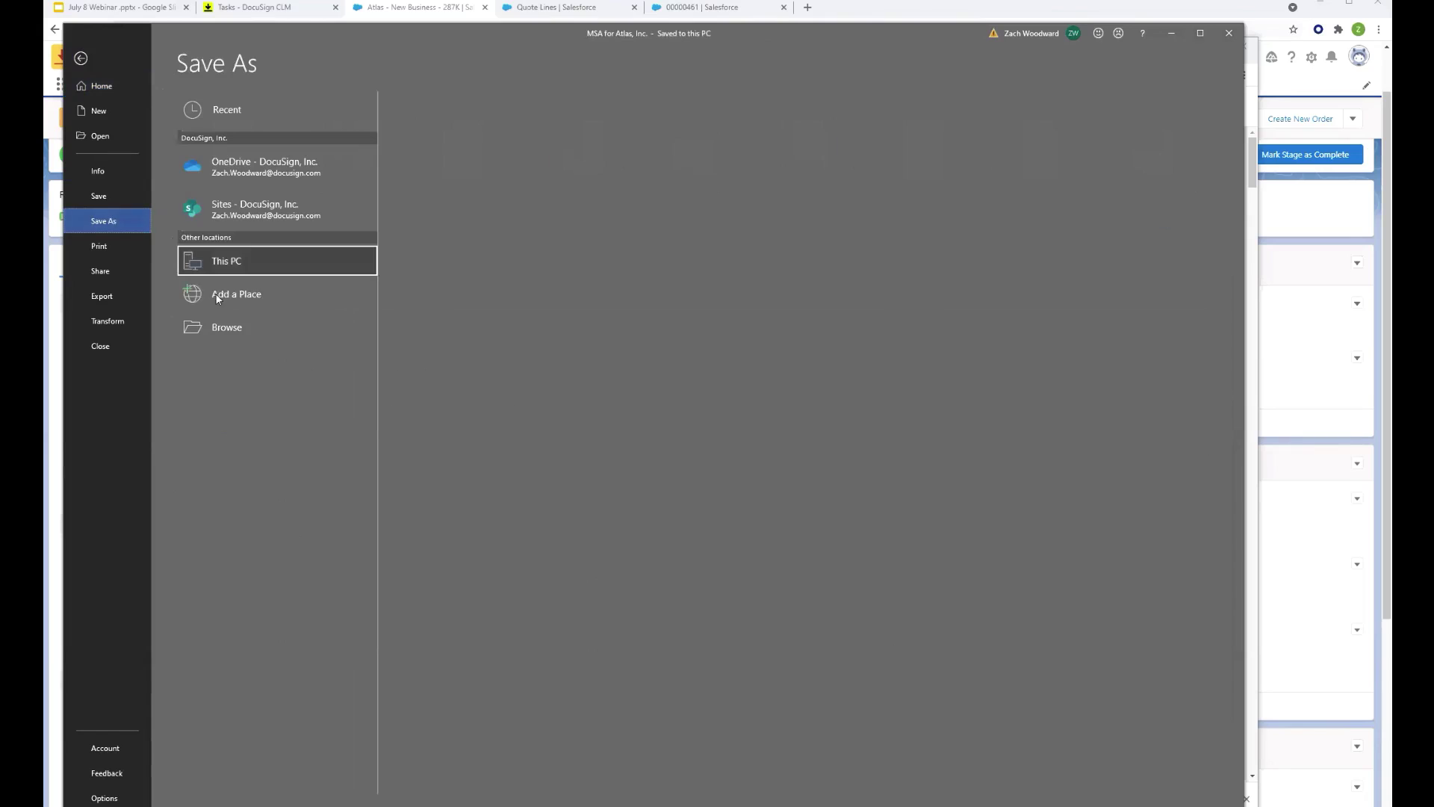
pyautogui.click(210, 329)
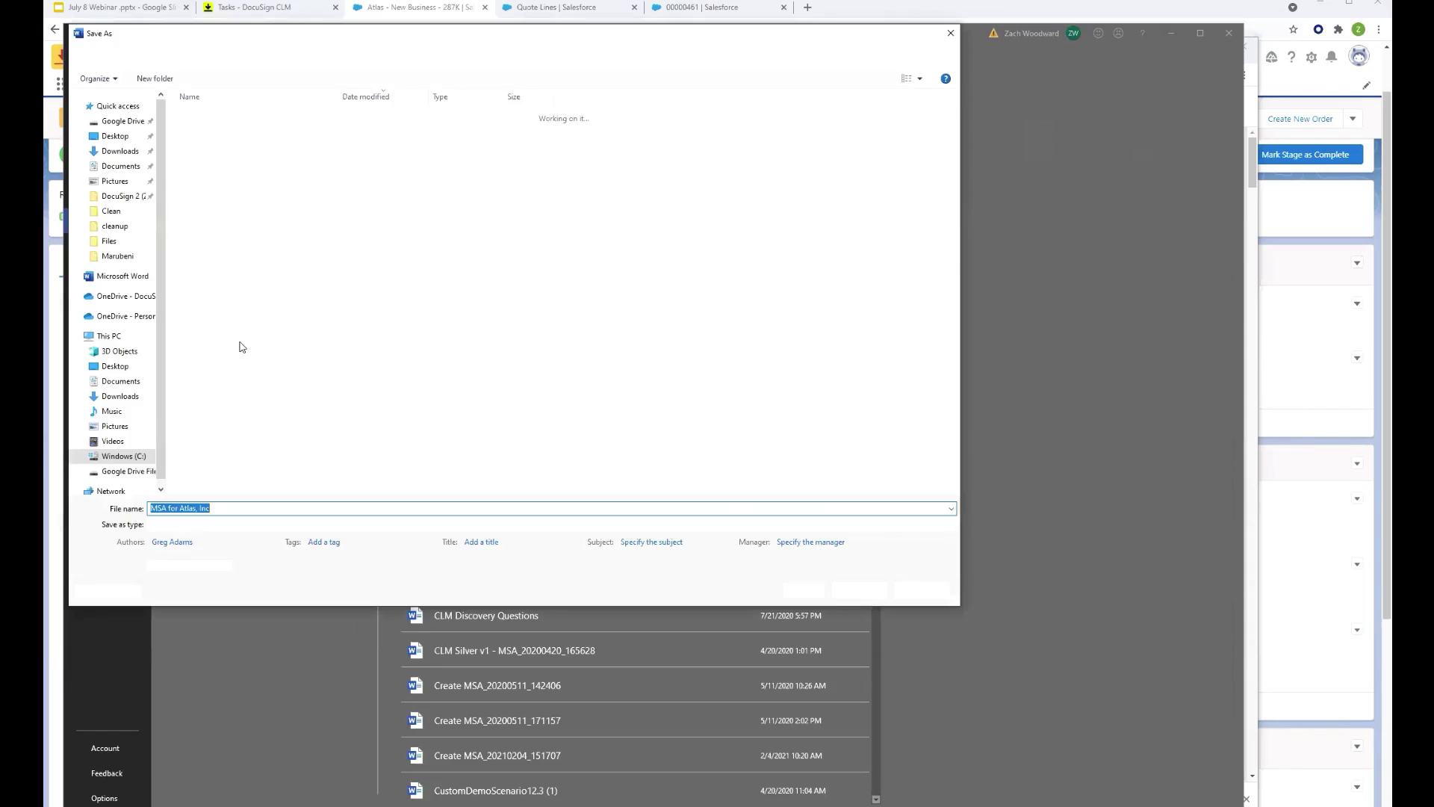
pyautogui.click(112, 138)
pyautogui.click(221, 507)
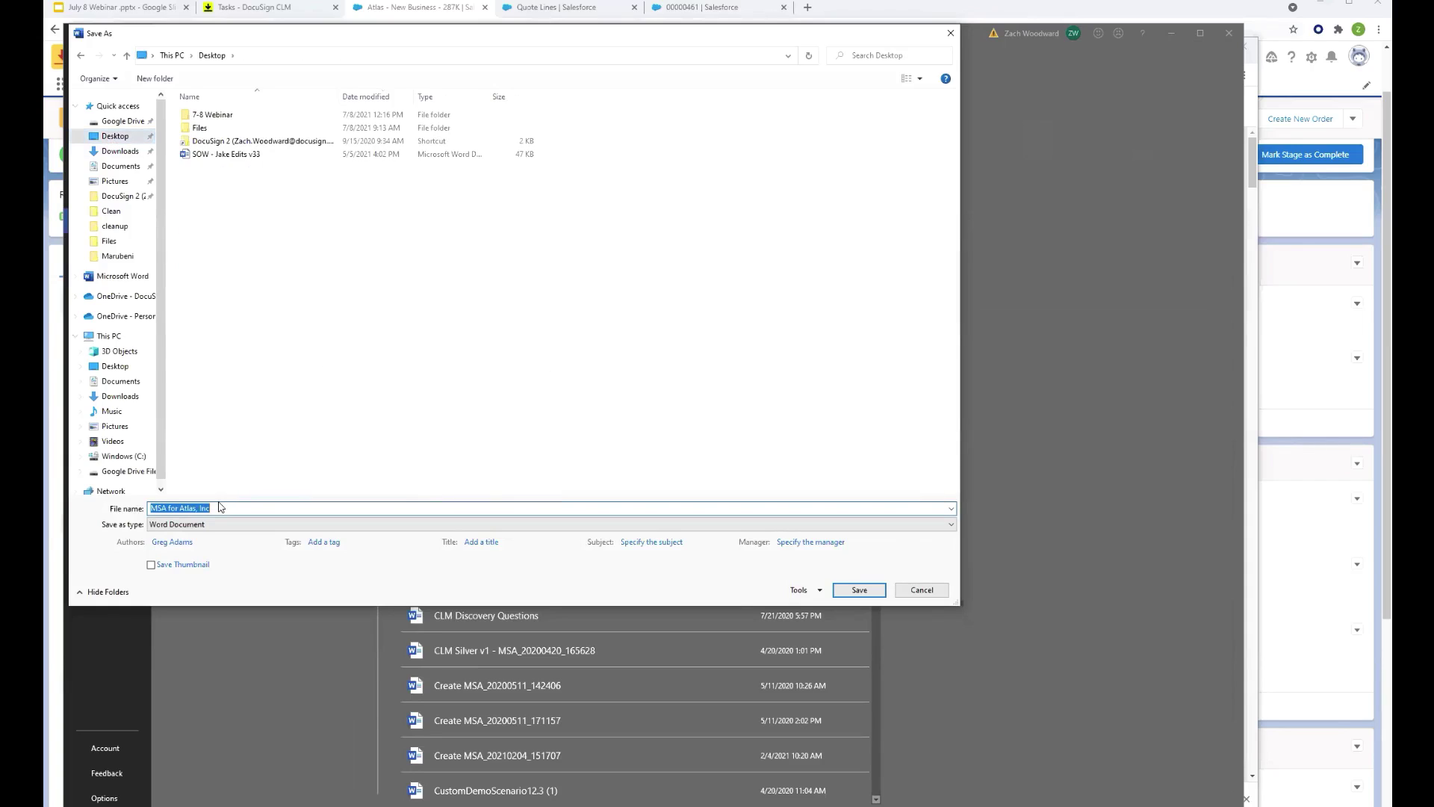
pyautogui.write('msa jake w edits')
pyautogui.write('version 55')
pyautogui.press('Return')
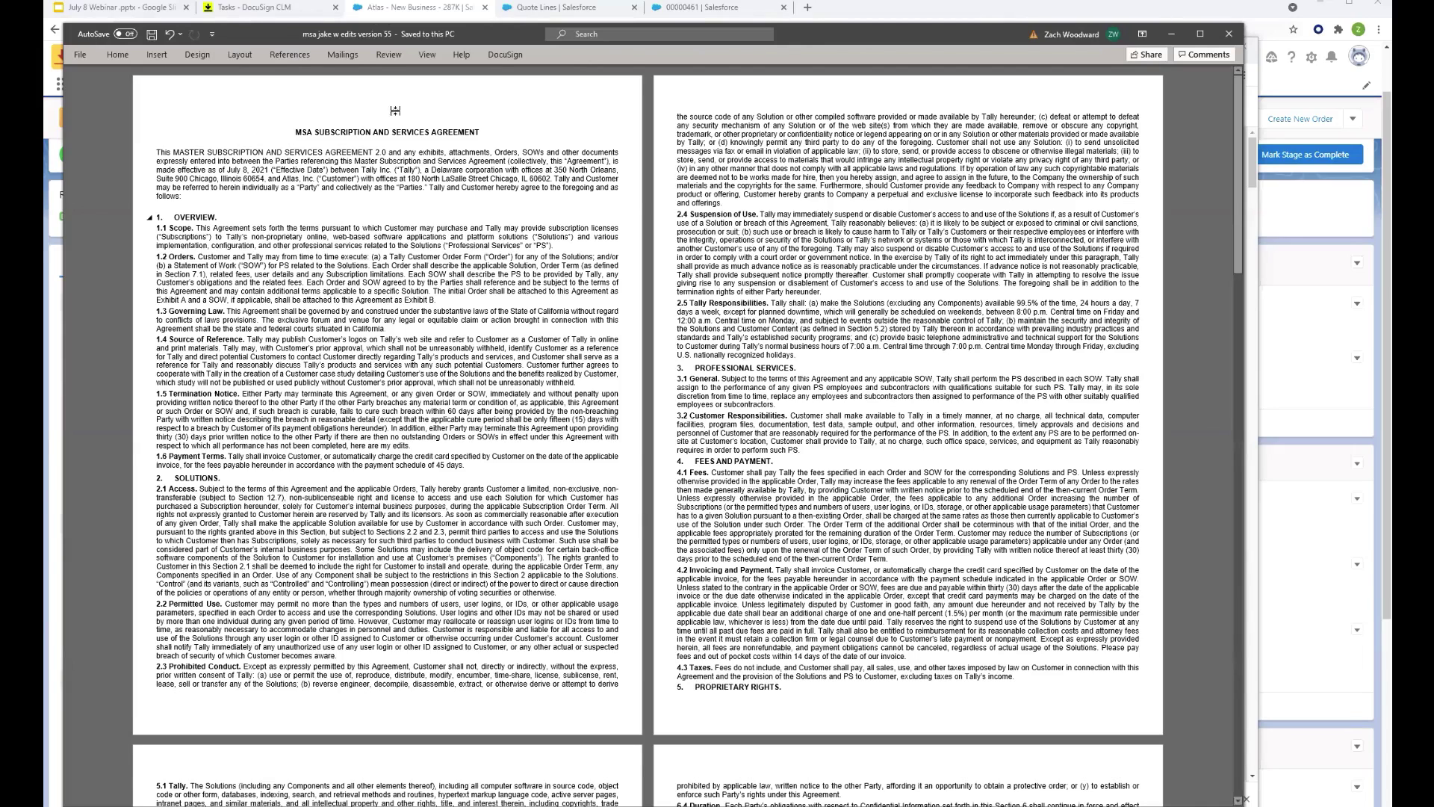
# - In the customer's profile, upload 'jake edits v4 - msa Atlas.docx' as the revised MSA and finish
pyautogui.click(1359, 30)
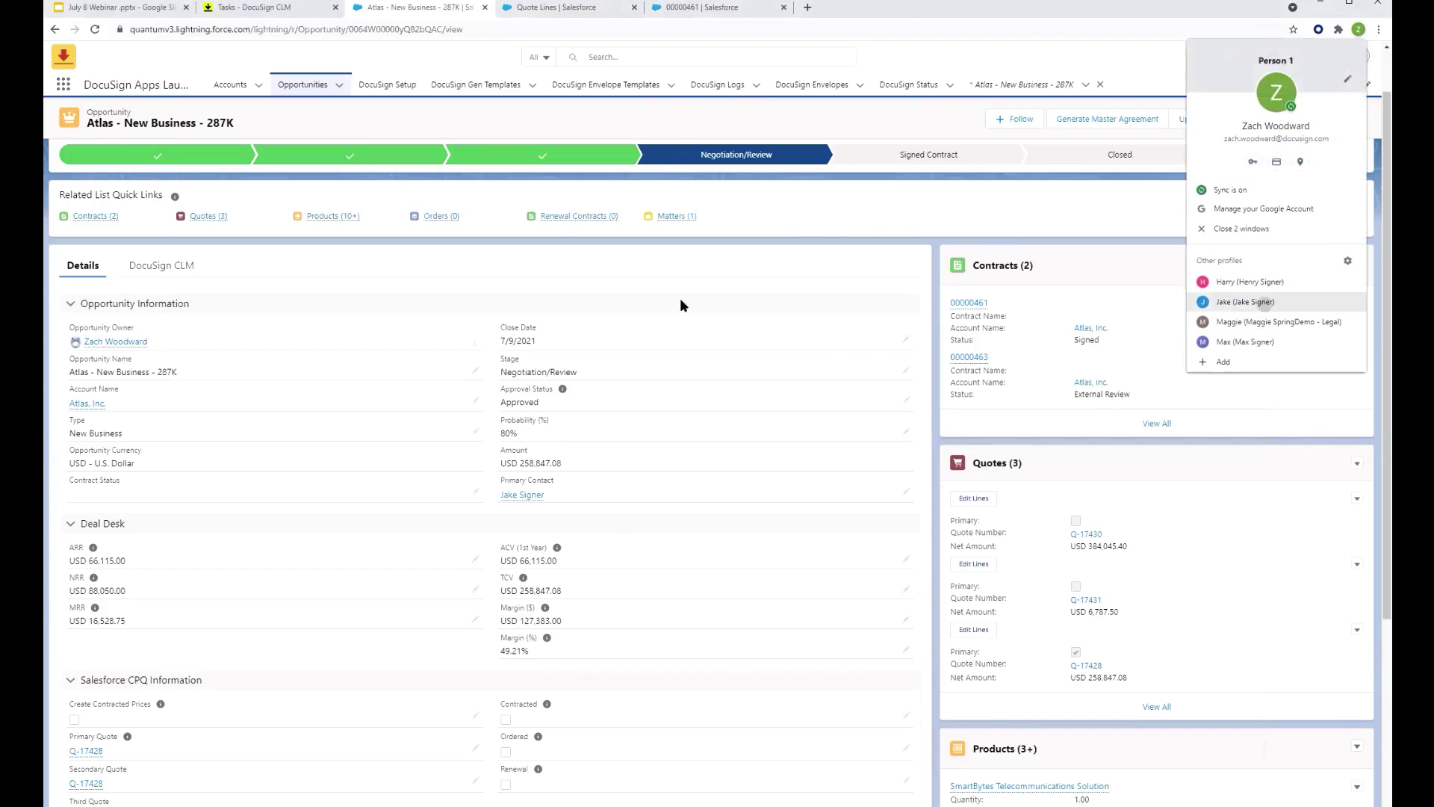
pyautogui.click(1258, 305)
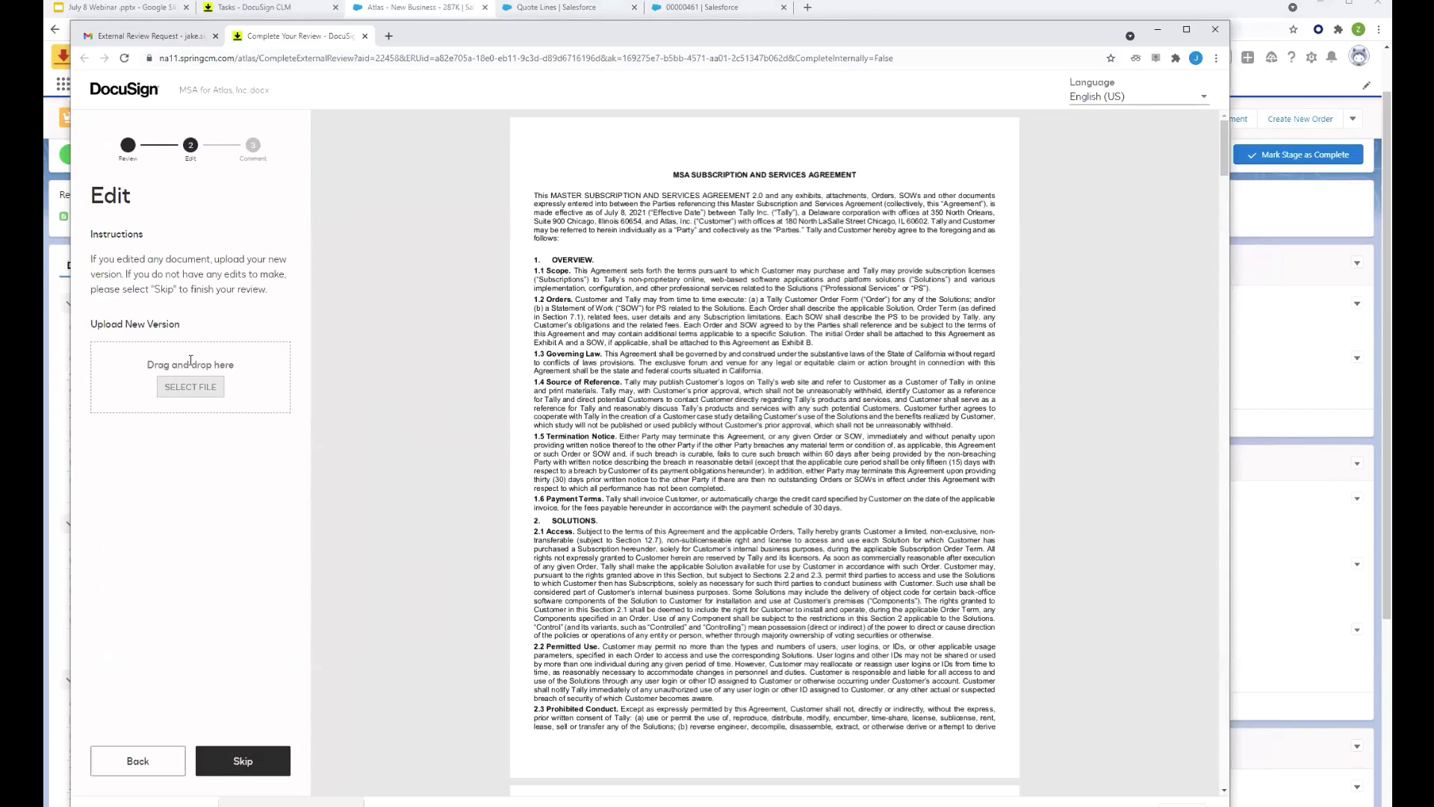
pyautogui.click(165, 387)
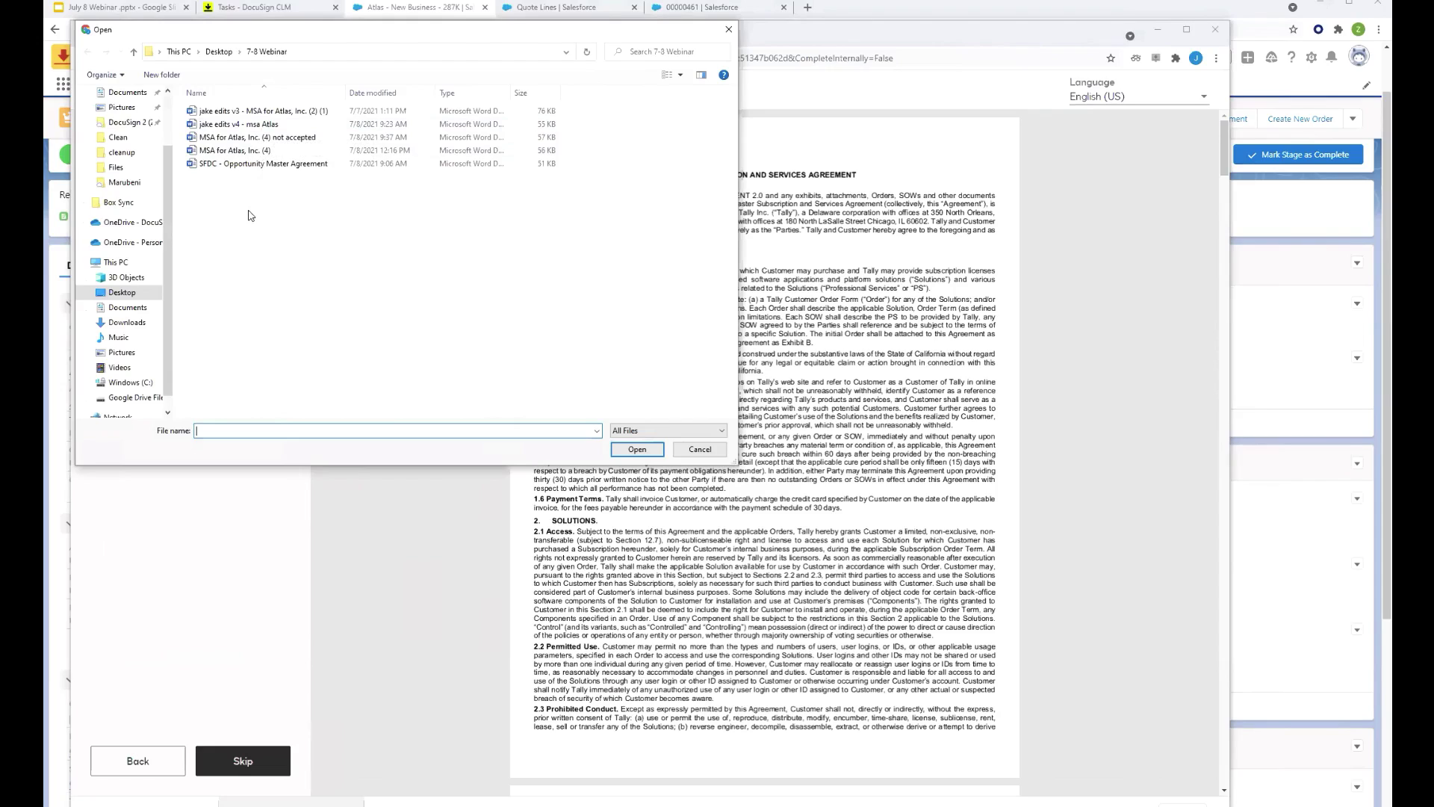
pyautogui.doubleClick(251, 126)
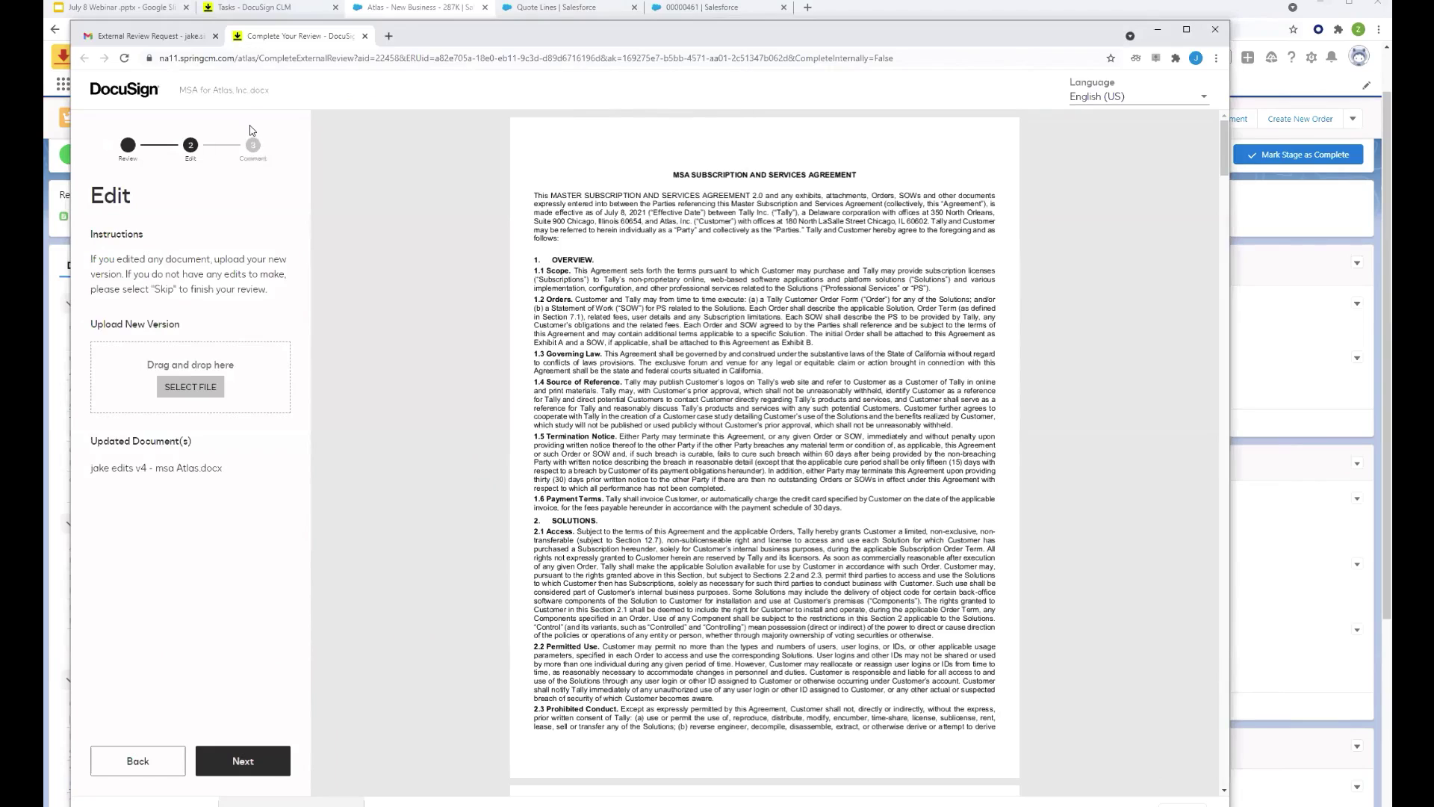
pyautogui.click(232, 762)
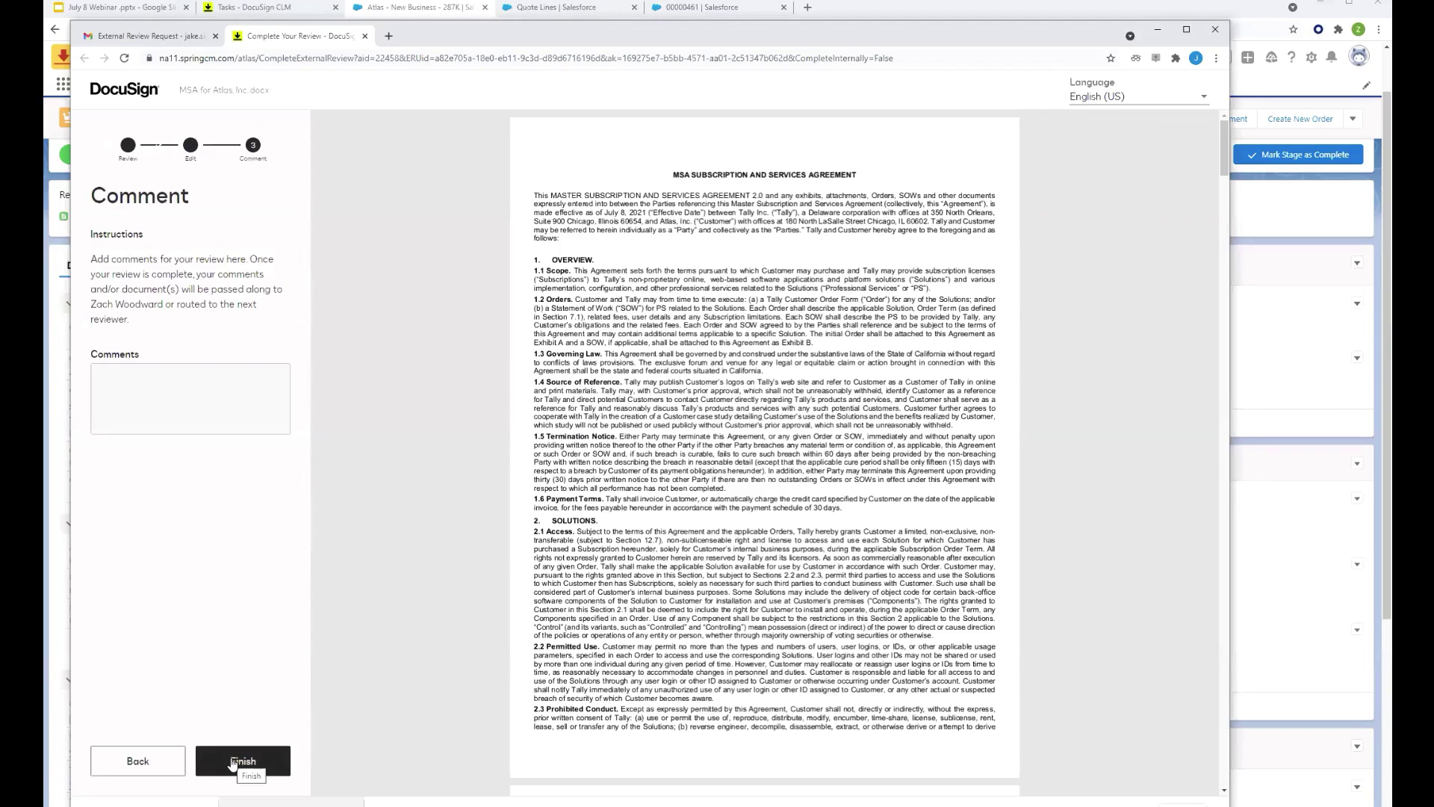
pyautogui.click(230, 760)
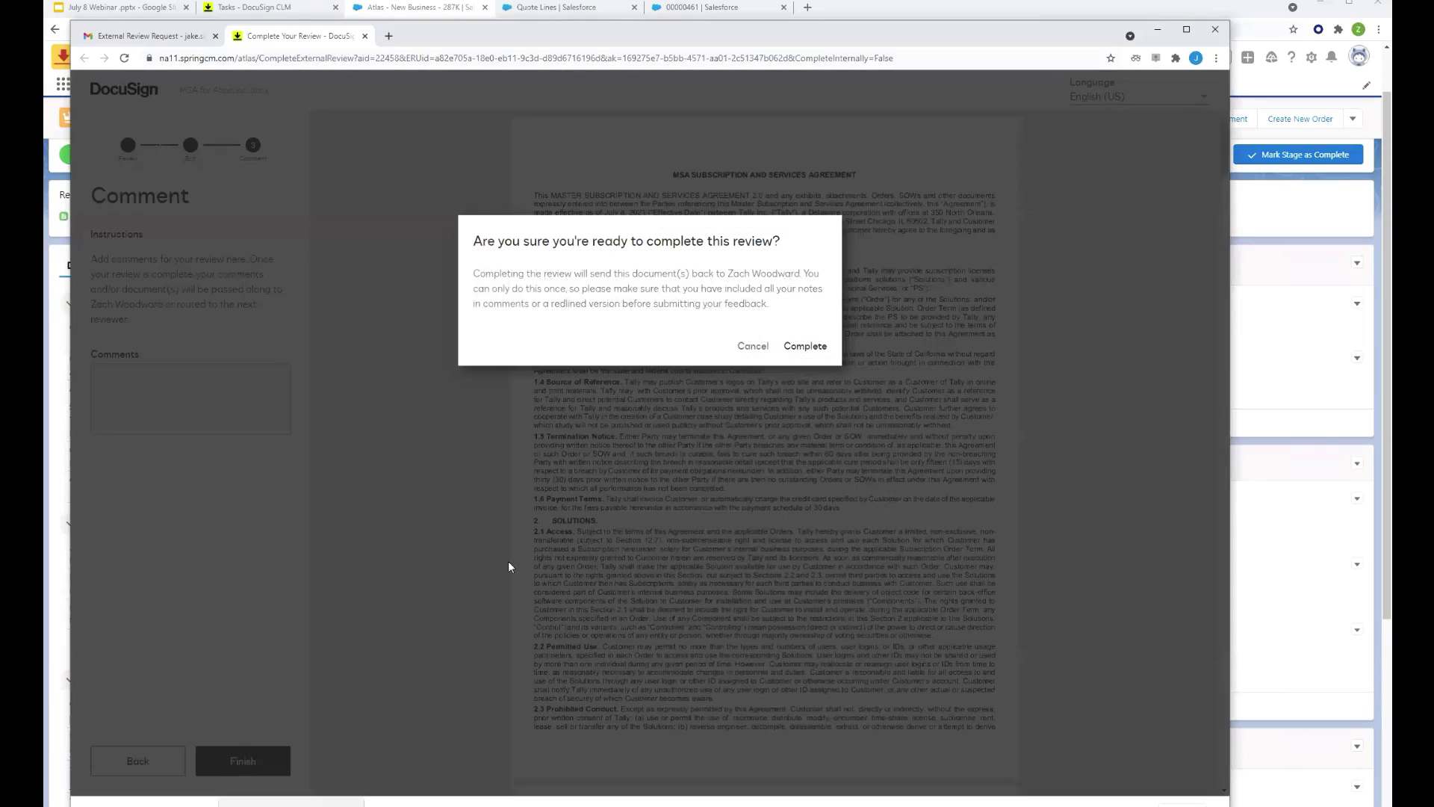
# - Confirm completing the review and switch to the July 8 Webinar slides
pyautogui.click(811, 350)
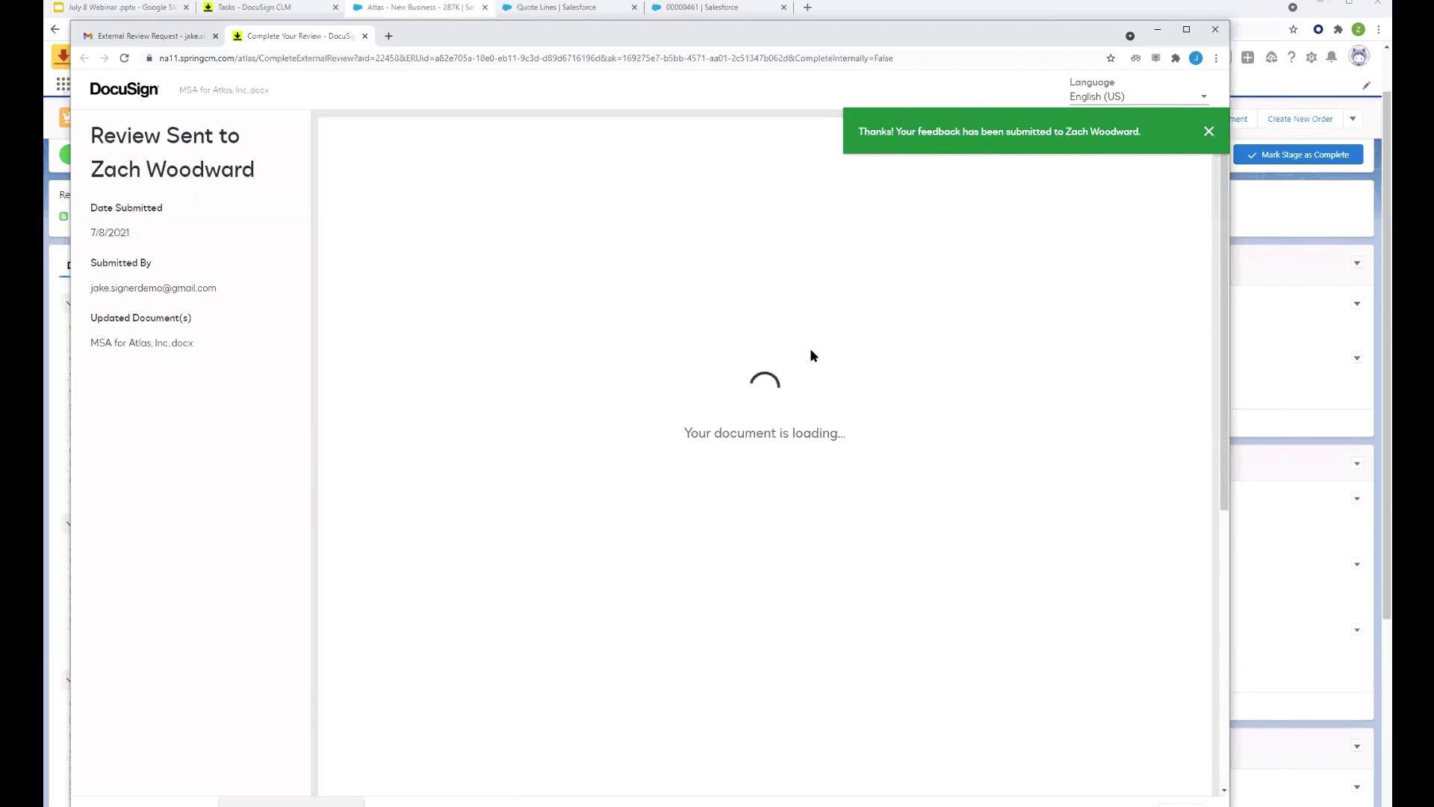
pyautogui.click(130, 9)
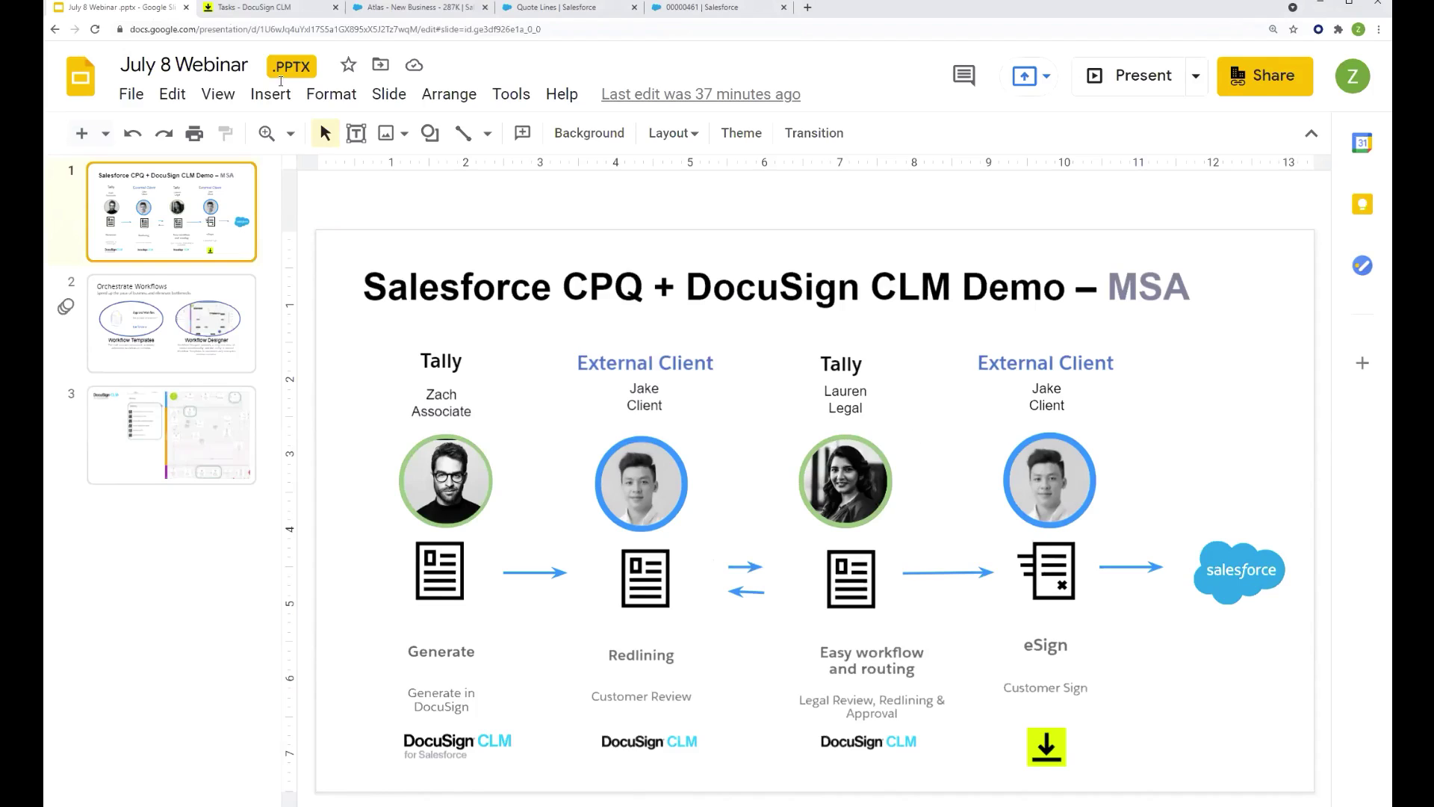
# - Refresh the CLM task list and open the newest Legal Review task for the Atlas MSA
pyautogui.click(225, 13)
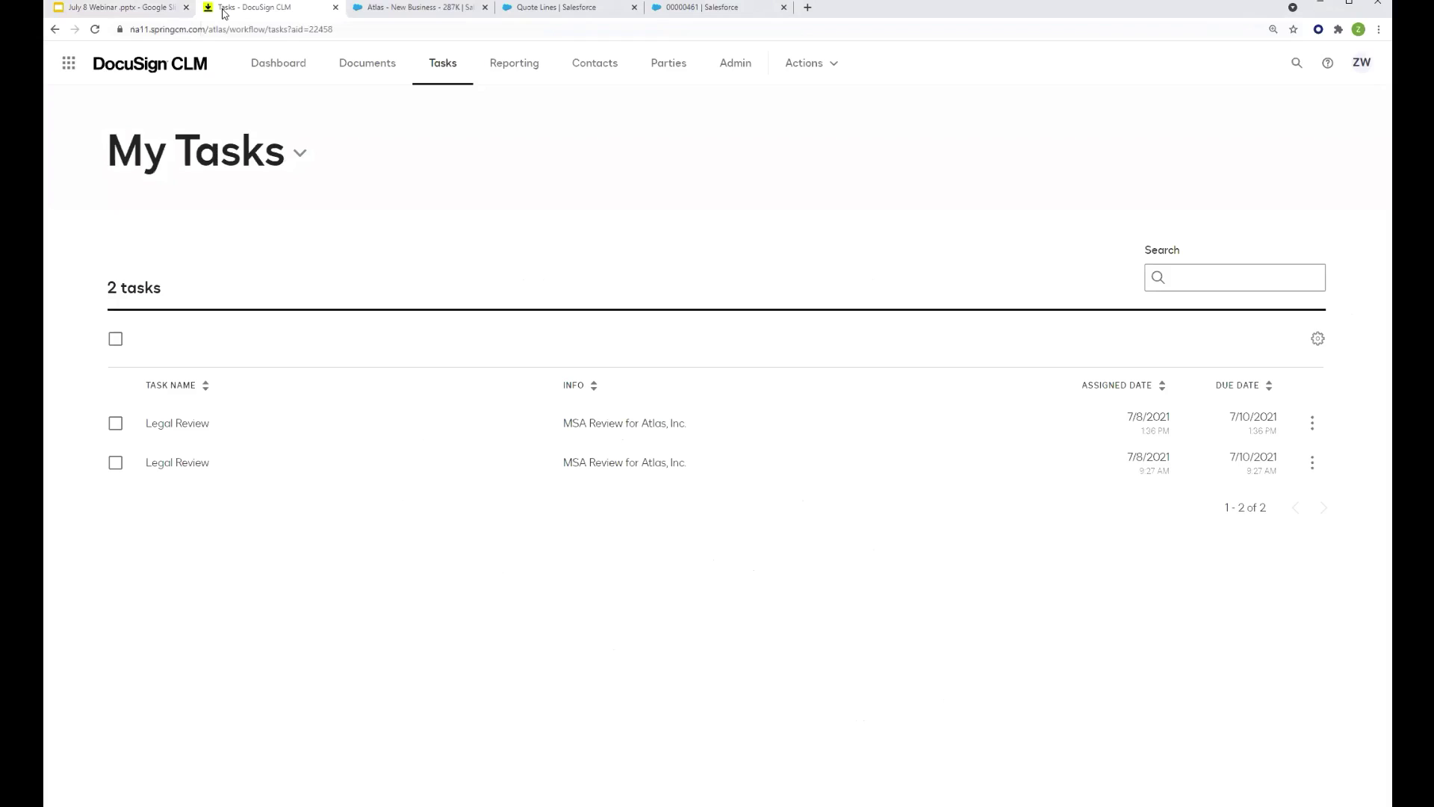
pyautogui.click(94, 29)
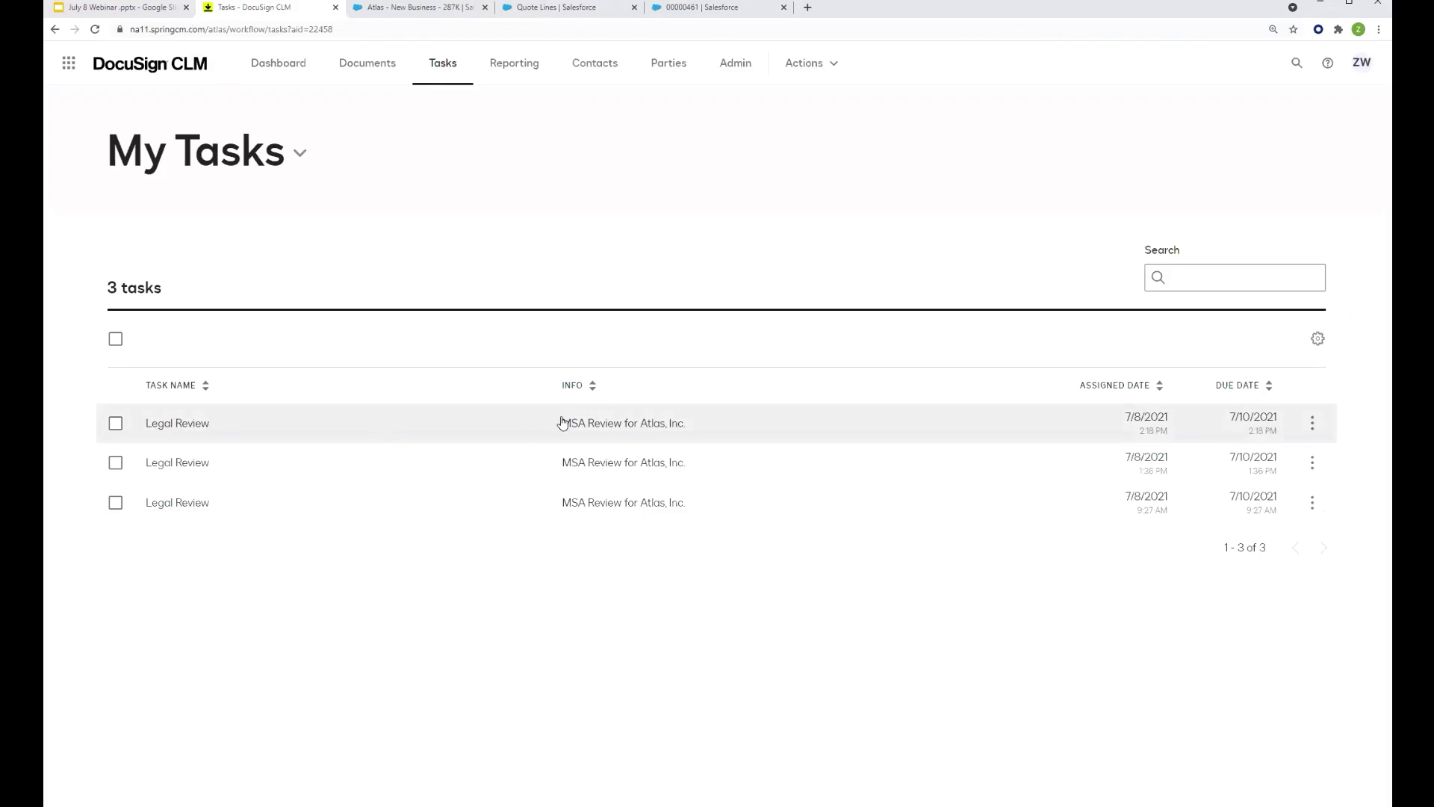
pyautogui.click(159, 424)
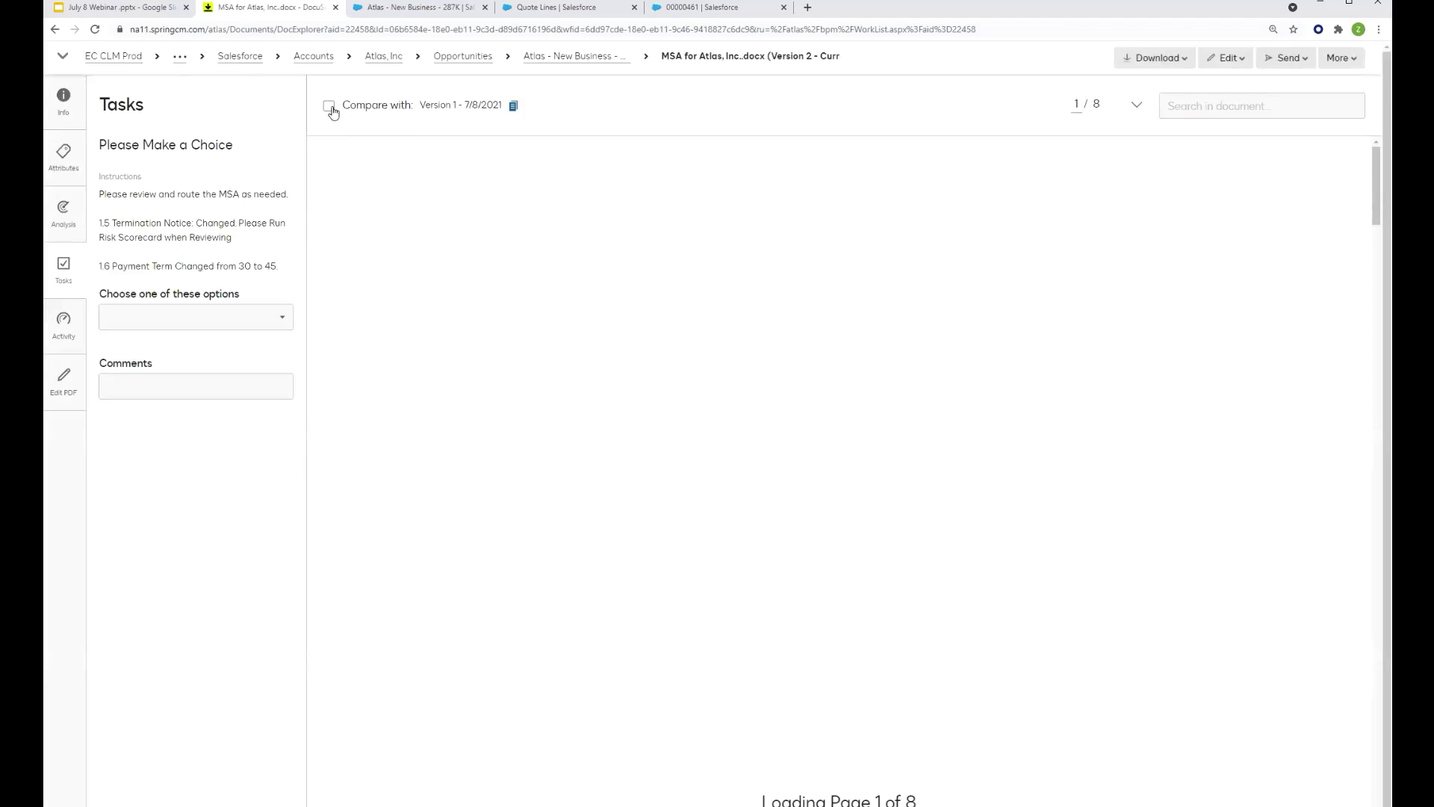
# - Compare MSA version 2 against Version 1 and read the review instructions
pyautogui.click(335, 110)
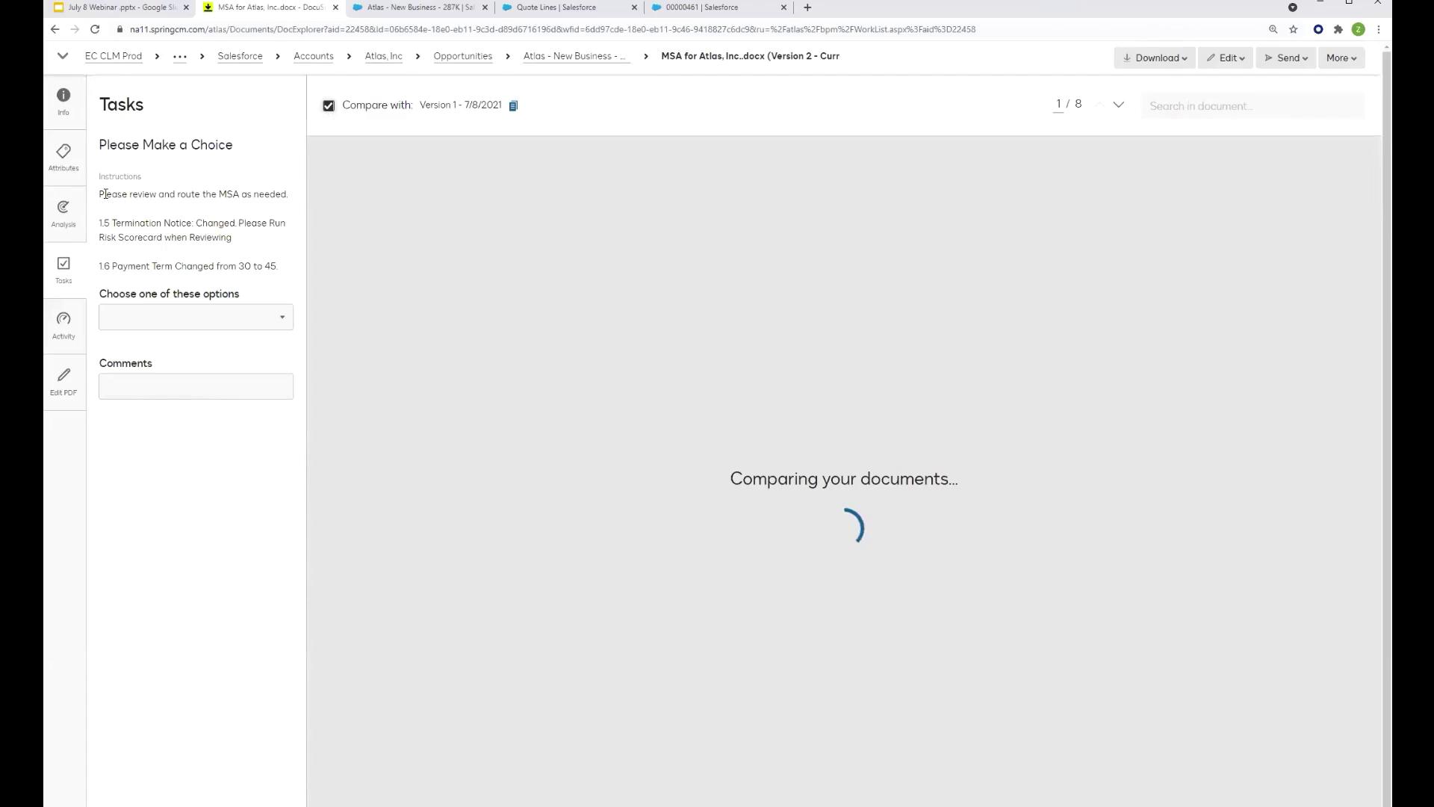
pyautogui.moveTo(106, 194); pyautogui.dragTo(274, 204)
pyautogui.click(272, 204)
pyautogui.moveTo(100, 223); pyautogui.dragTo(231, 237)
pyautogui.click(232, 238)
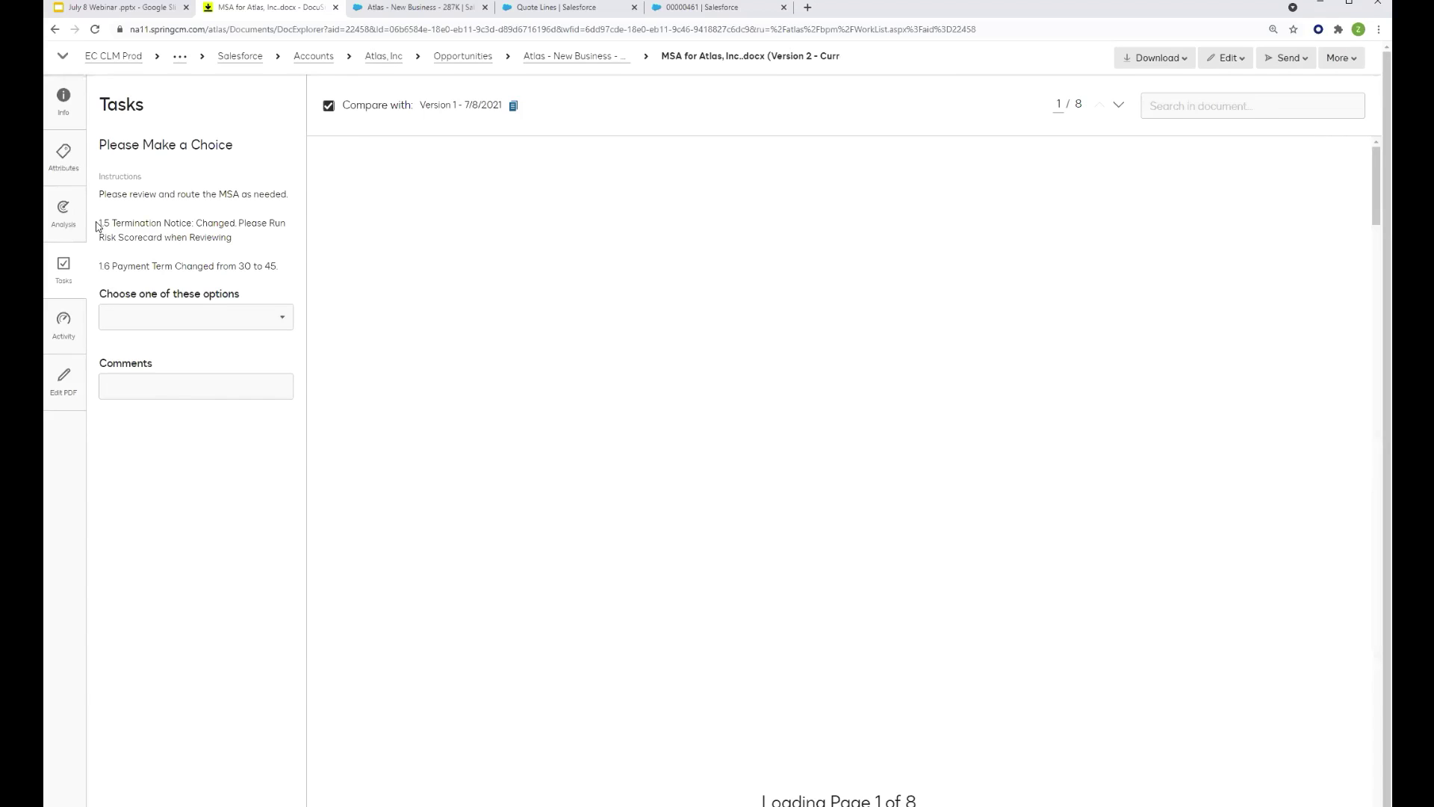
# - Review the 1.5 Termination Notice and 1.6 Payment Term notes, scrolling down to those redlined sections
pyautogui.moveTo(98, 223); pyautogui.dragTo(233, 238)
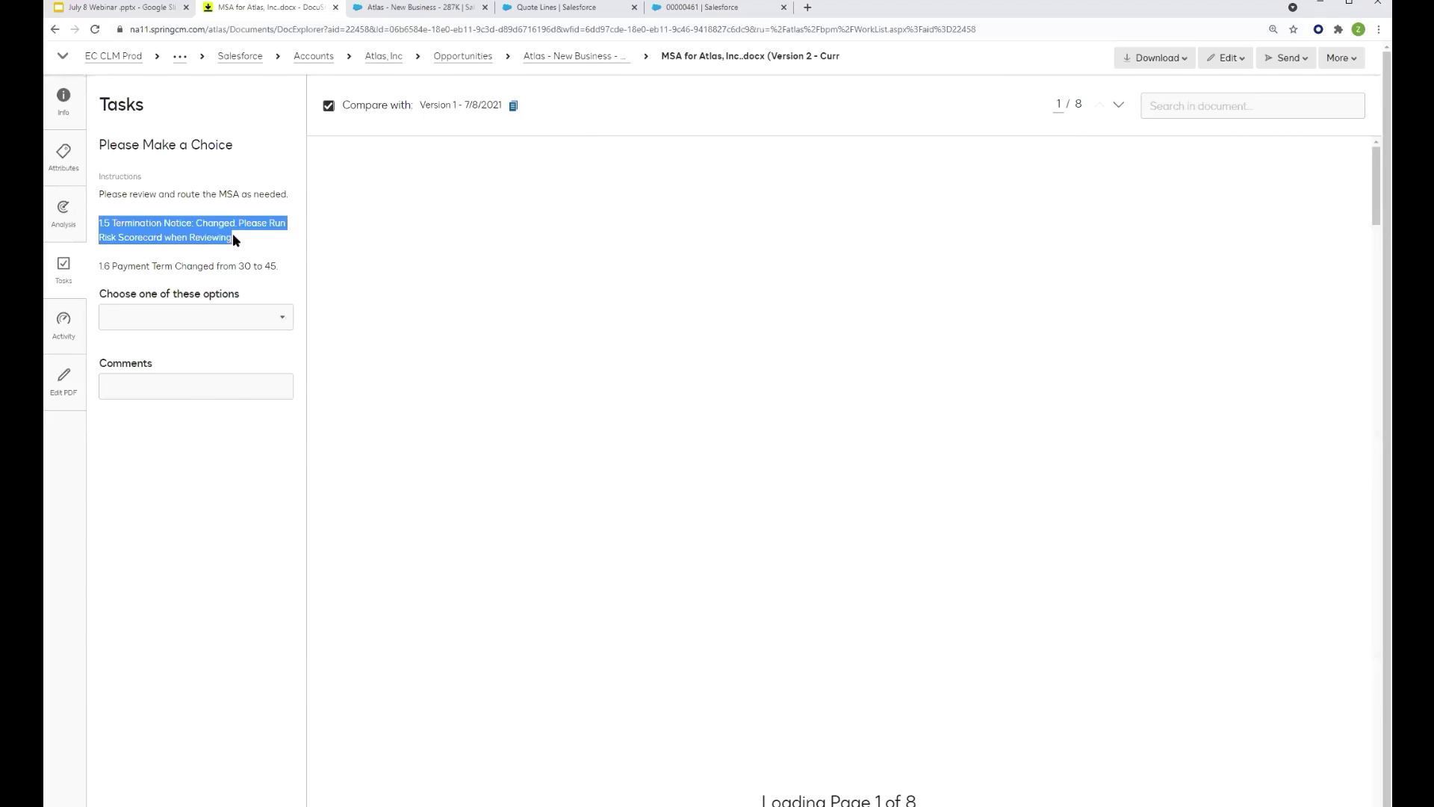
pyautogui.click(112, 224)
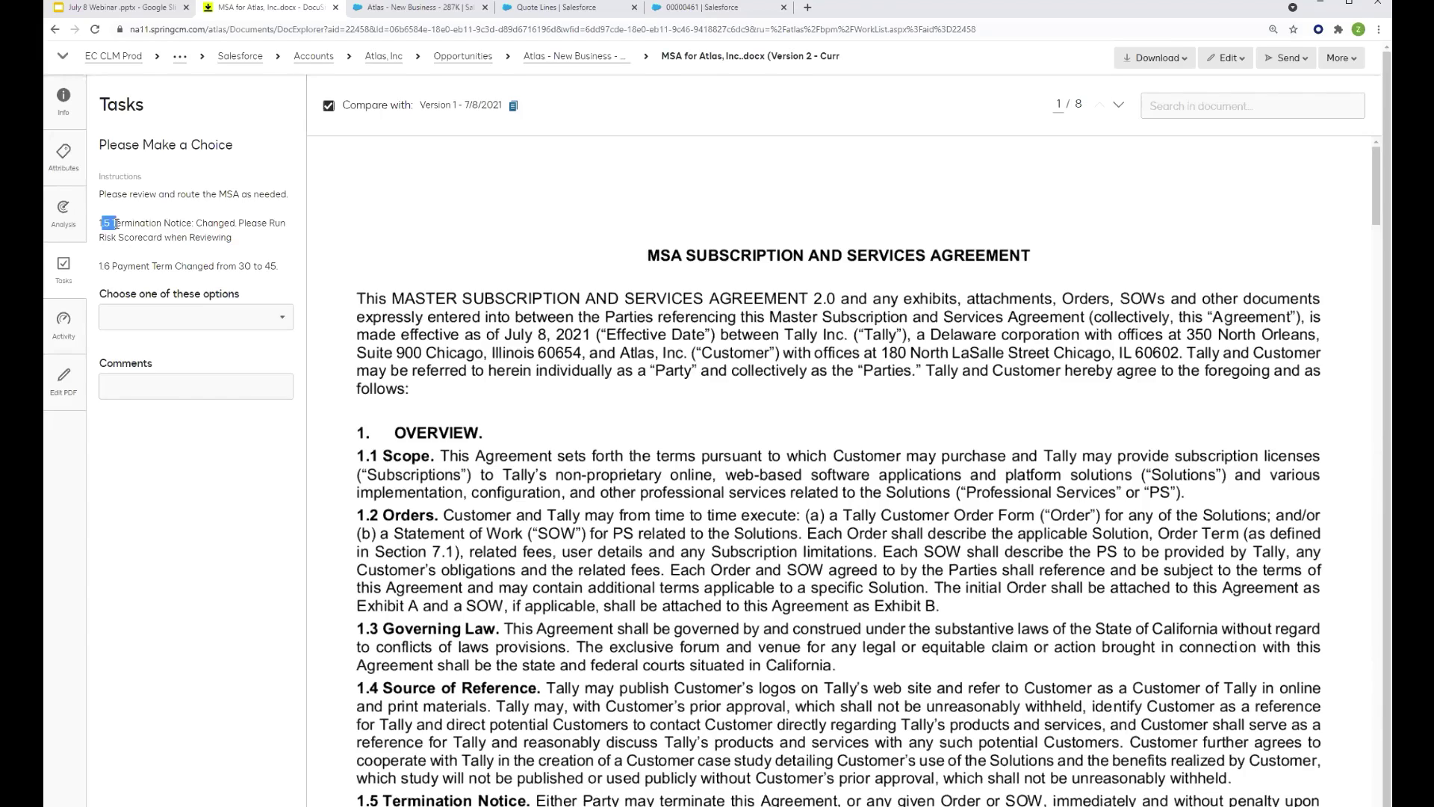
pyautogui.moveTo(100, 267); pyautogui.dragTo(111, 267)
pyautogui.click(112, 265)
pyautogui.scroll(-1, 672, 415)
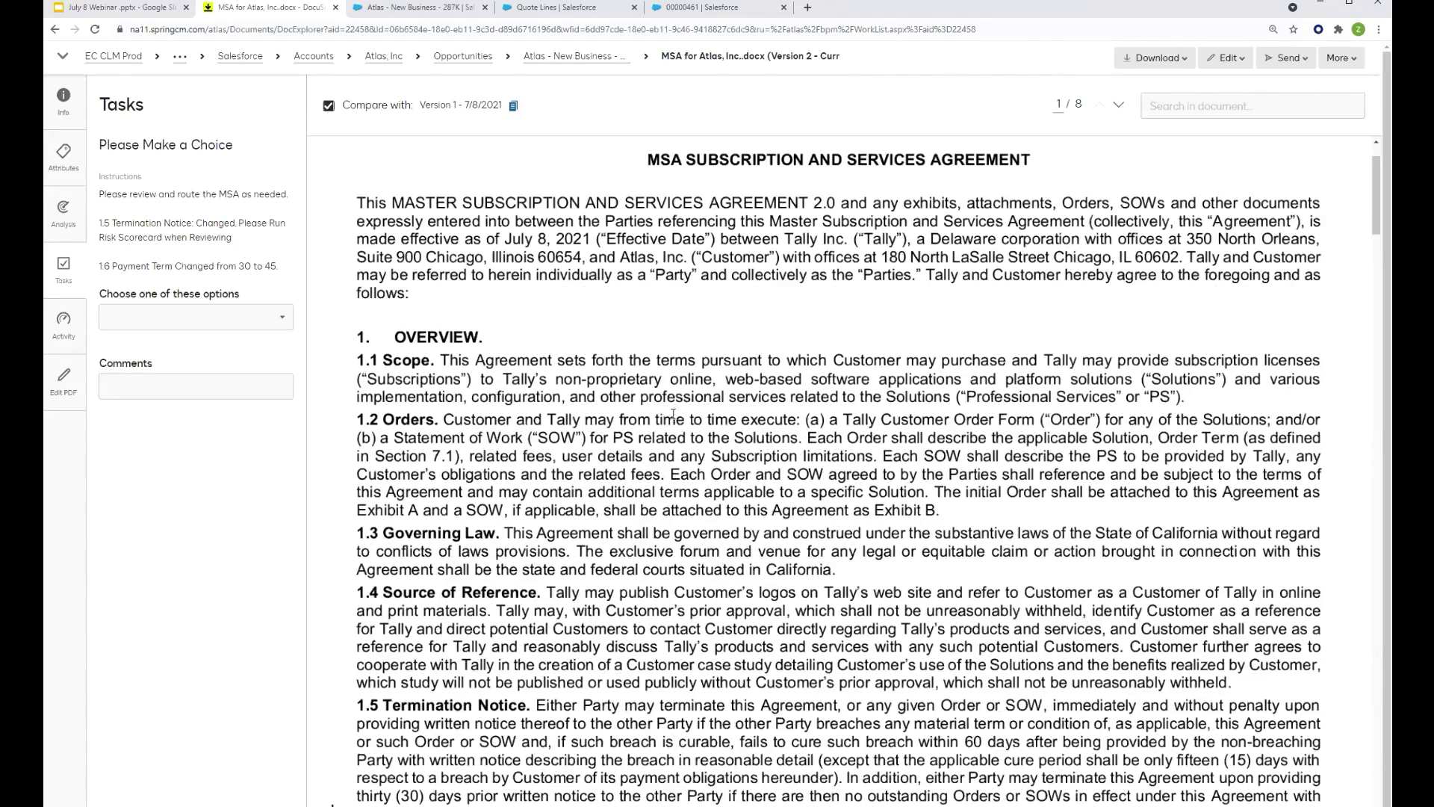
pyautogui.scroll(-3, 671, 415)
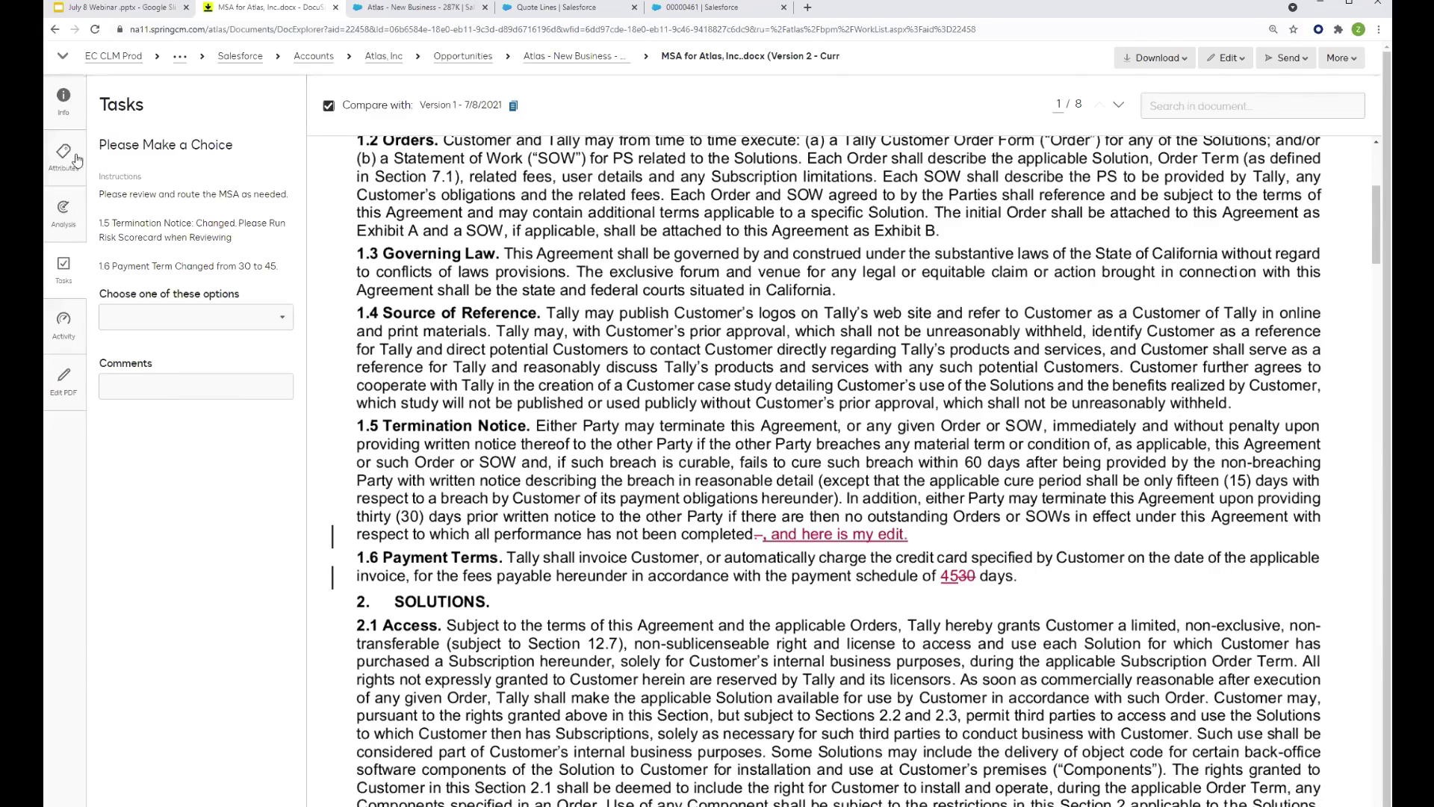
# - Show the MSA attributes down to MSA Terms: Payment Terms 45, Termination Notice 60 days
pyautogui.click(63, 175)
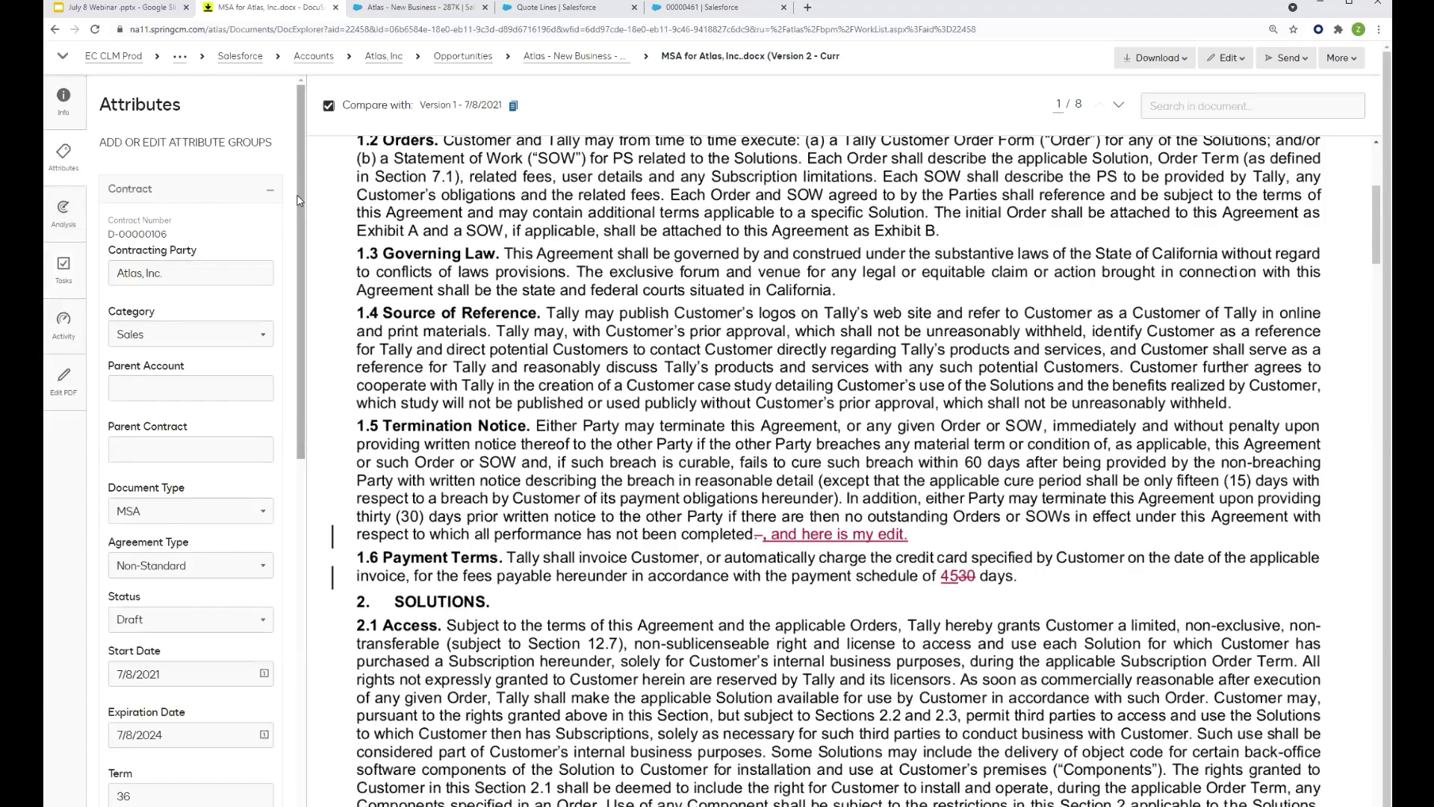
pyautogui.moveTo(297, 200); pyautogui.dragTo(280, 476)
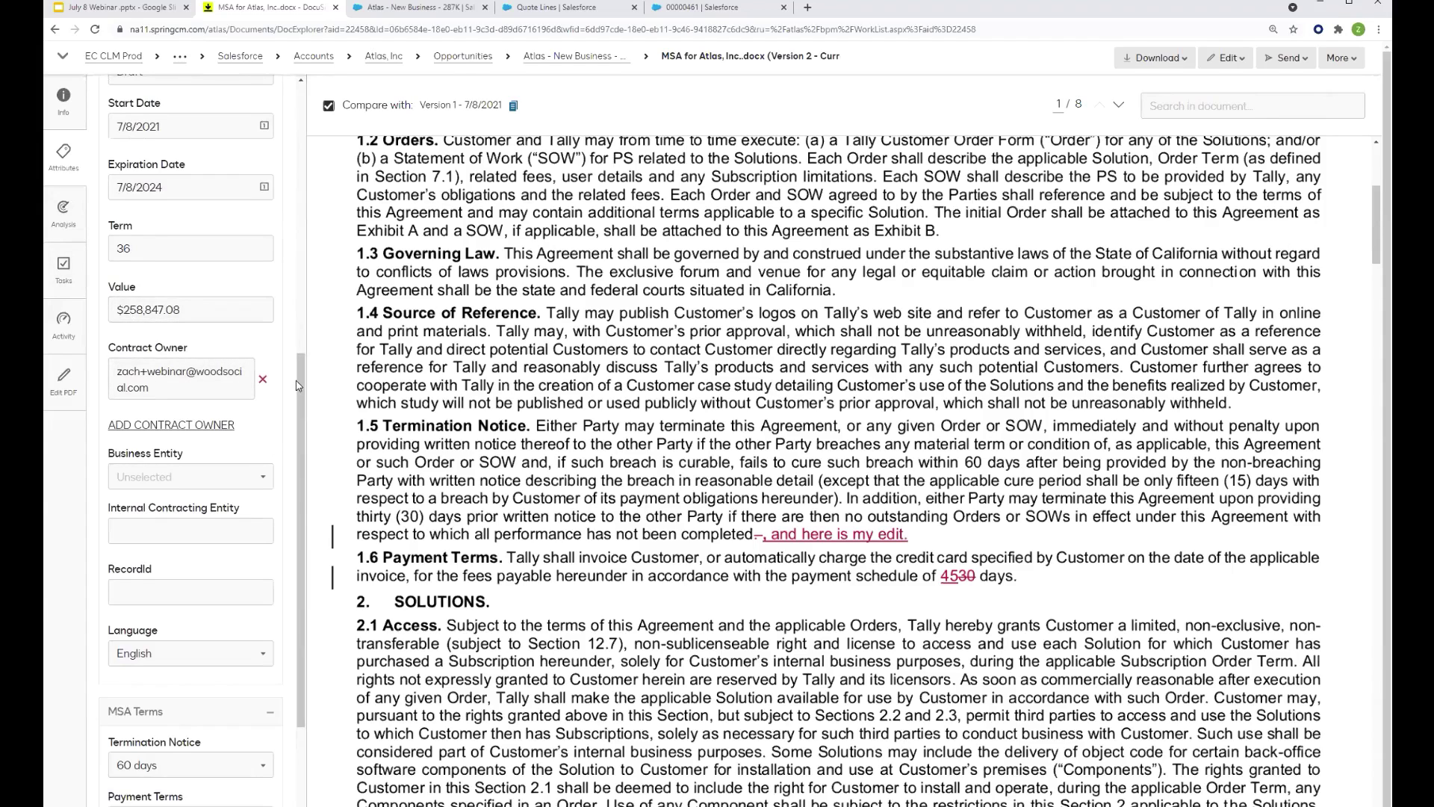
pyautogui.scroll(-1, 295, 429)
pyautogui.scroll(-1, 295, 474)
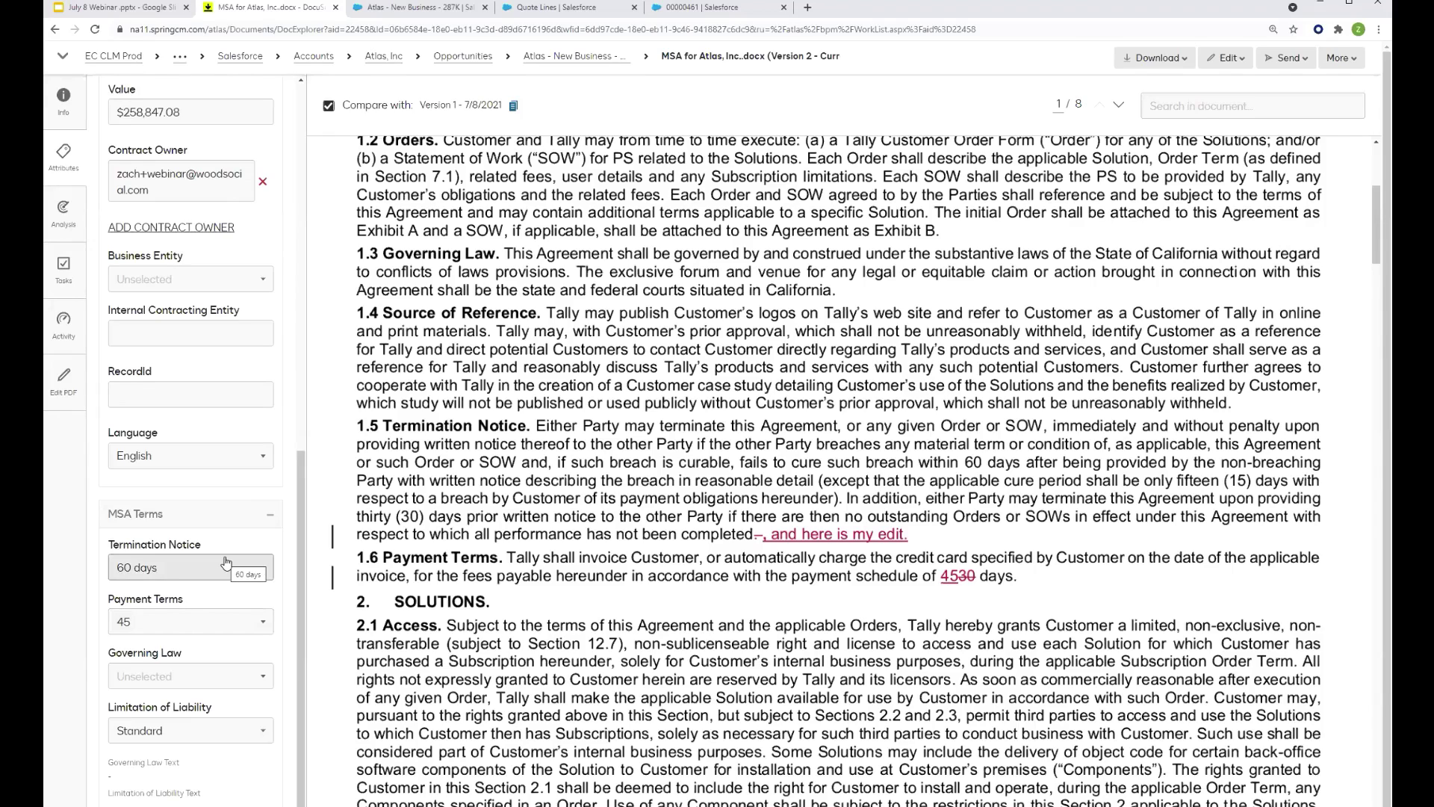
pyautogui.click(433, 9)
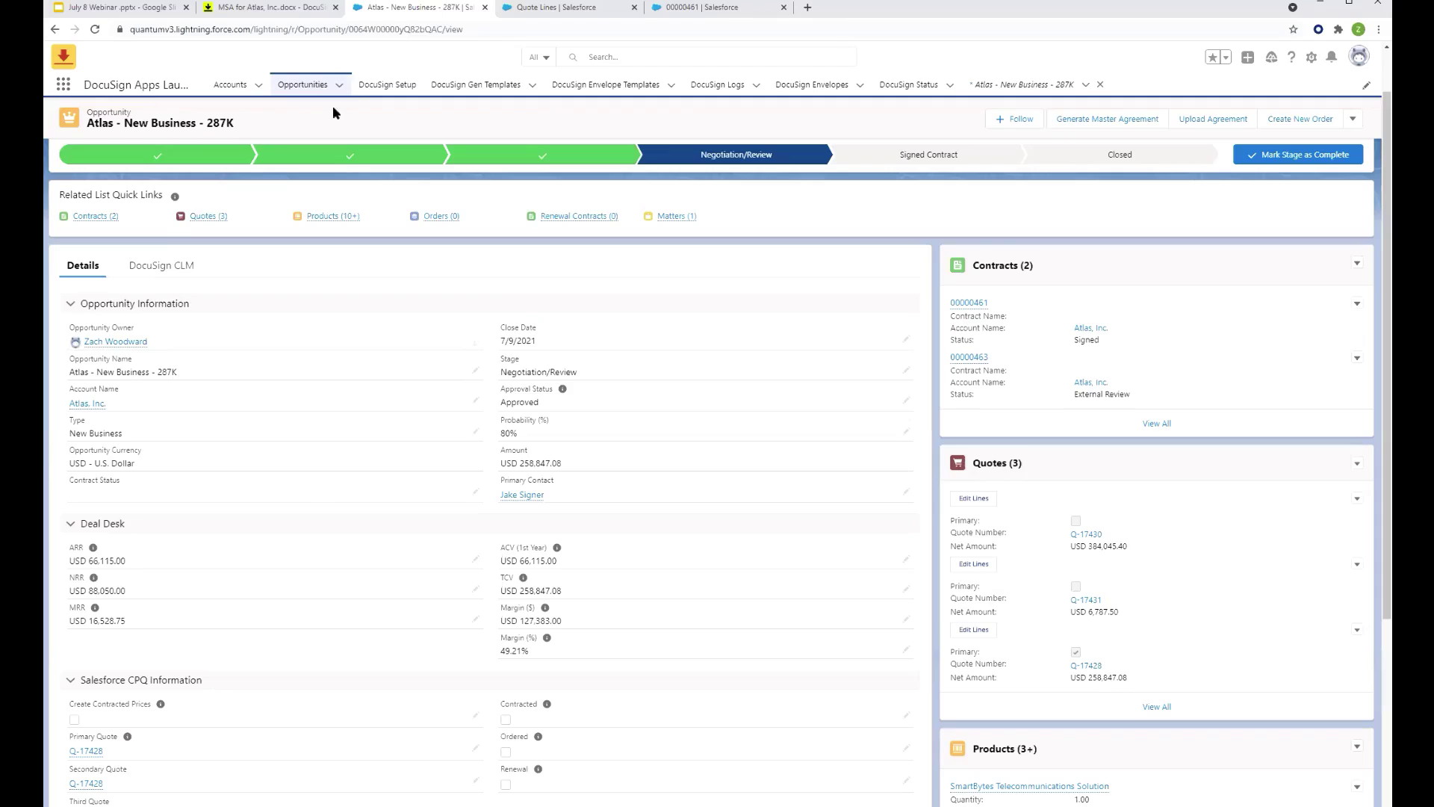
pyautogui.click(155, 268)
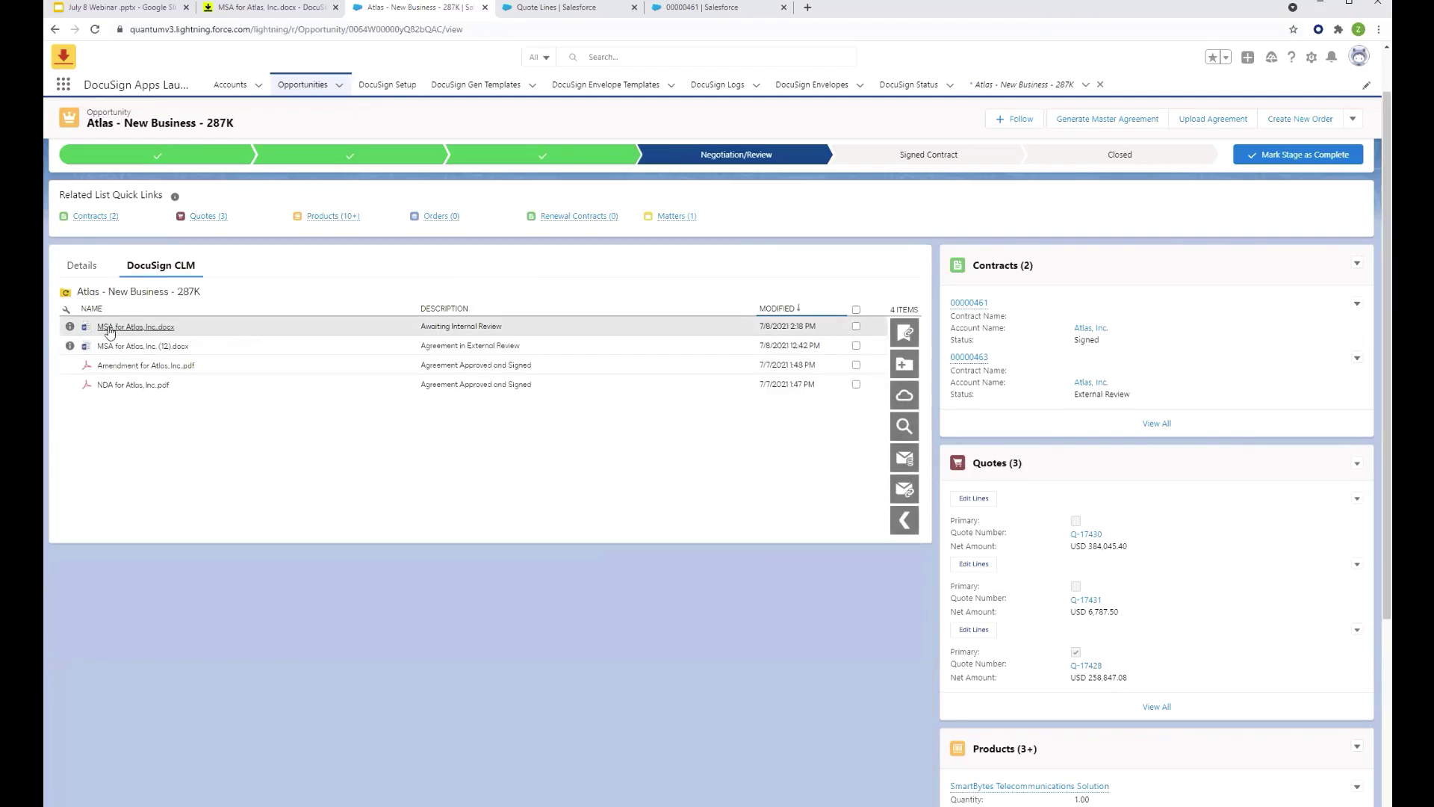
pyautogui.moveTo(108, 331); pyautogui.dragTo(502, 322)
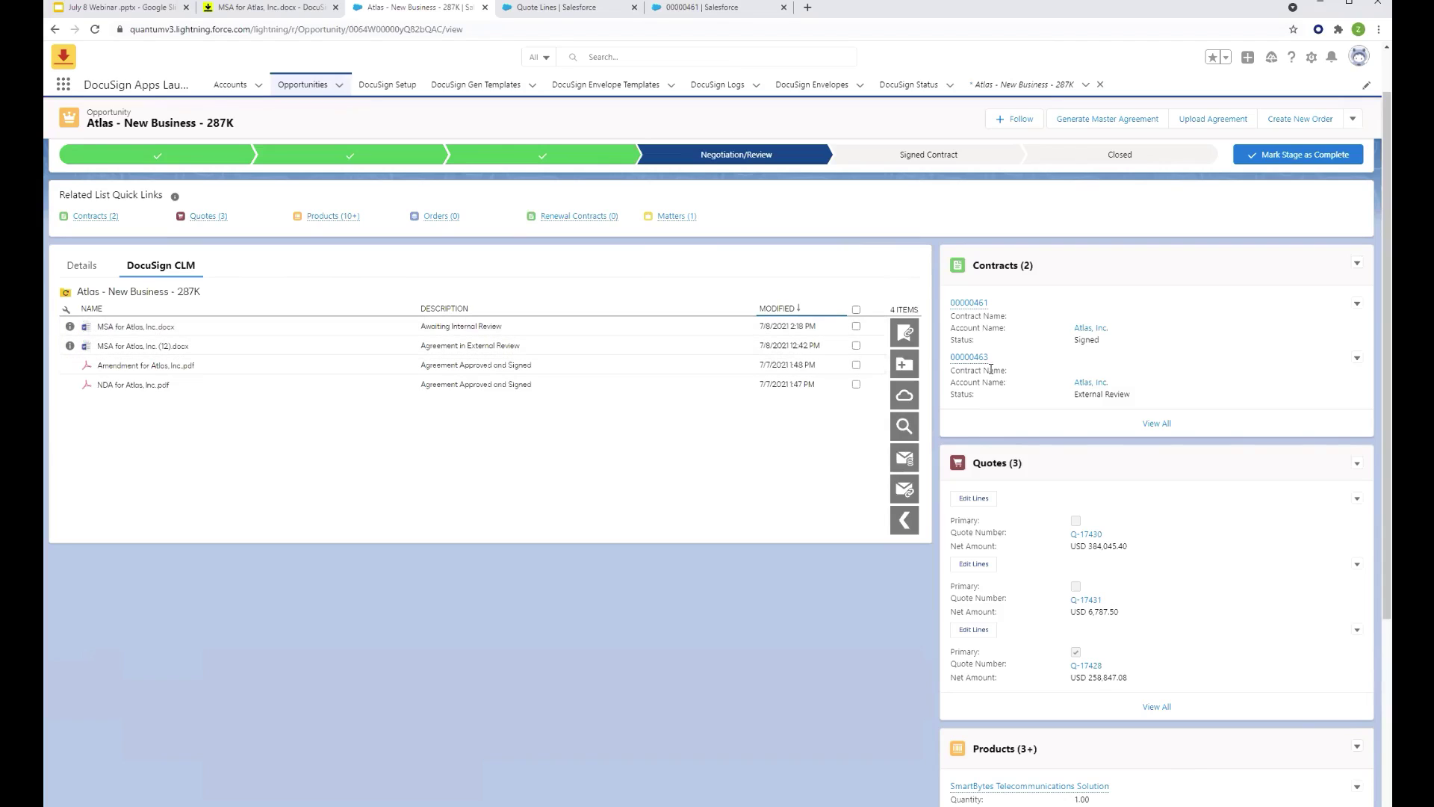
pyautogui.moveTo(969, 358)
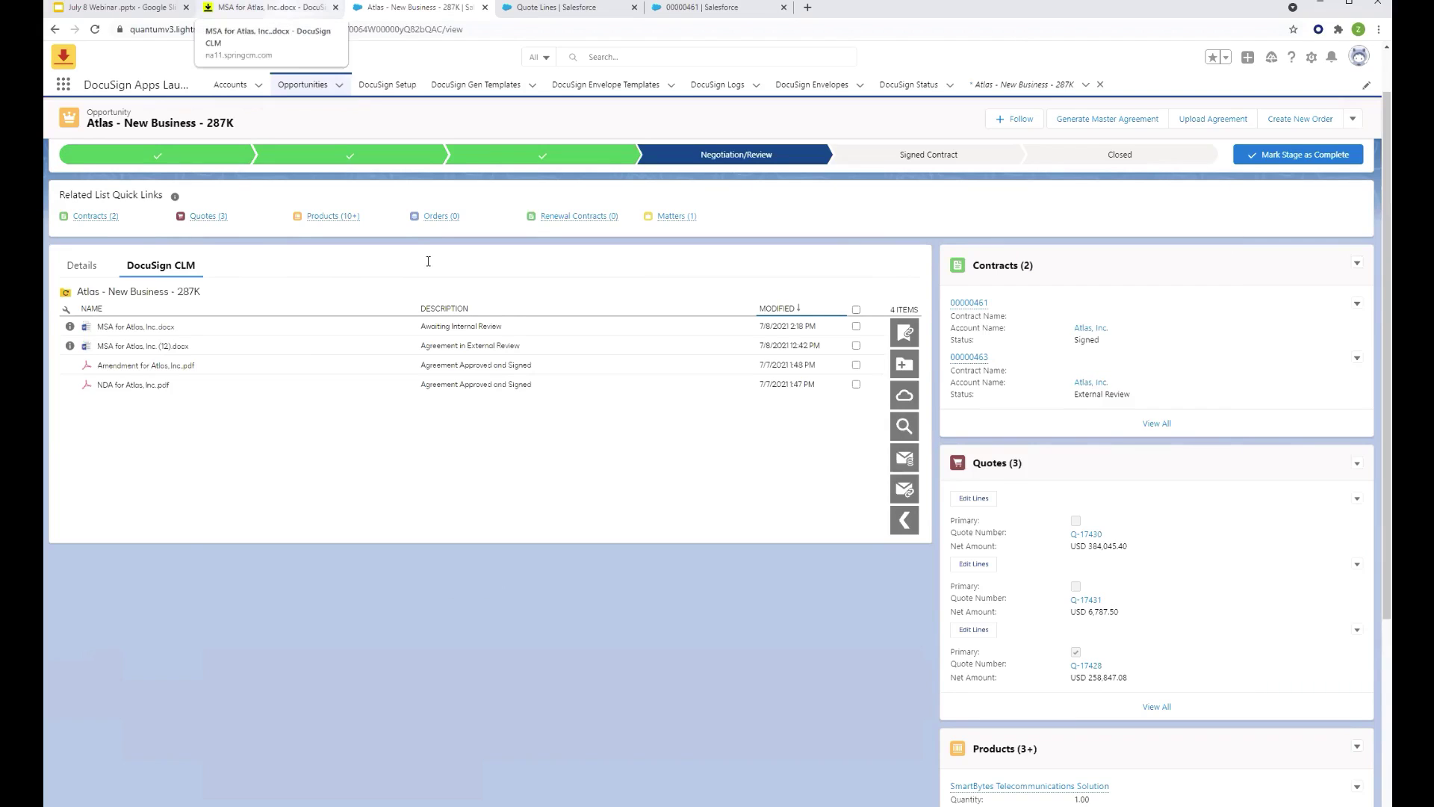
pyautogui.hotkey('ctrl', 'shift', 'Tab')
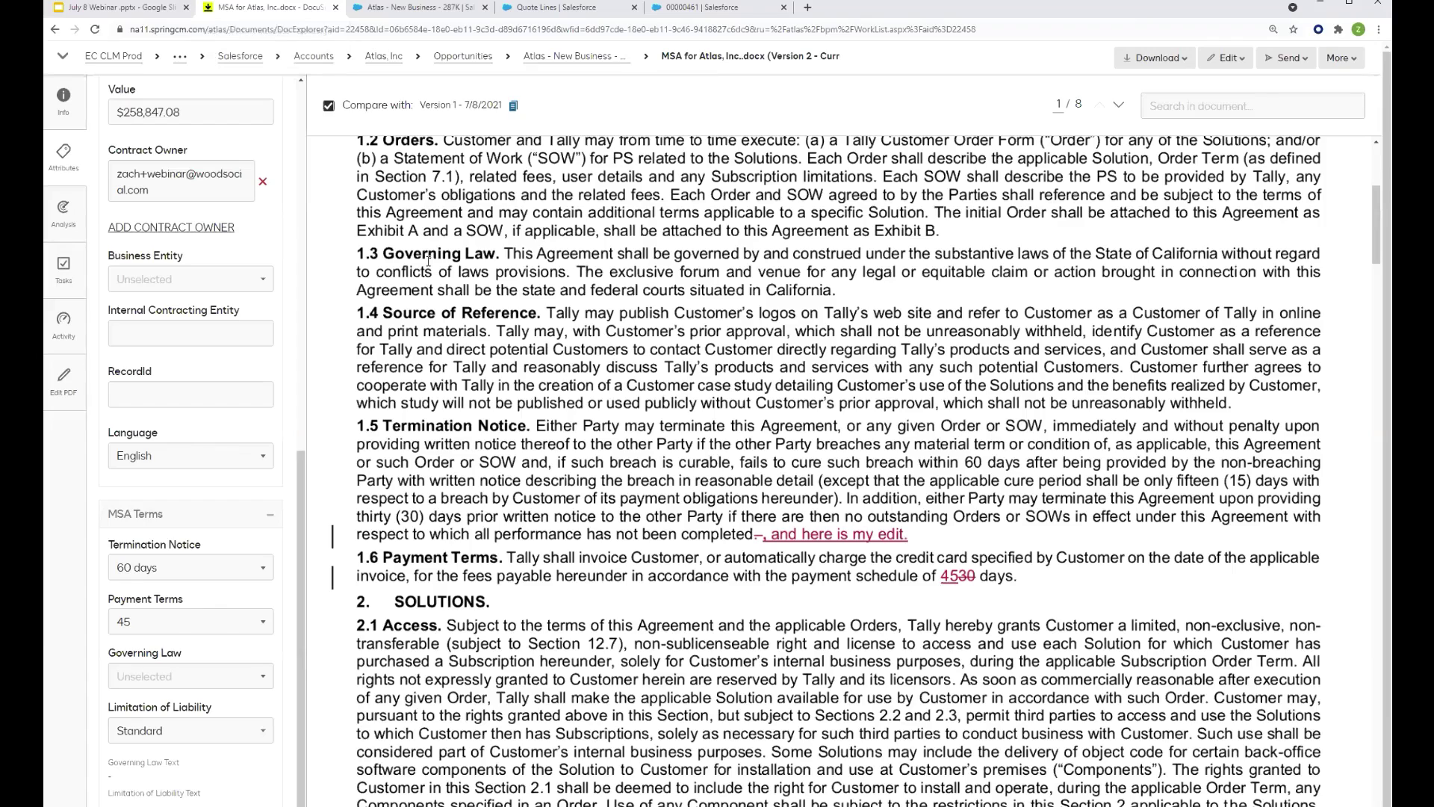
# - Return to the review task and inspect its routing choices without selecting one
pyautogui.click(66, 269)
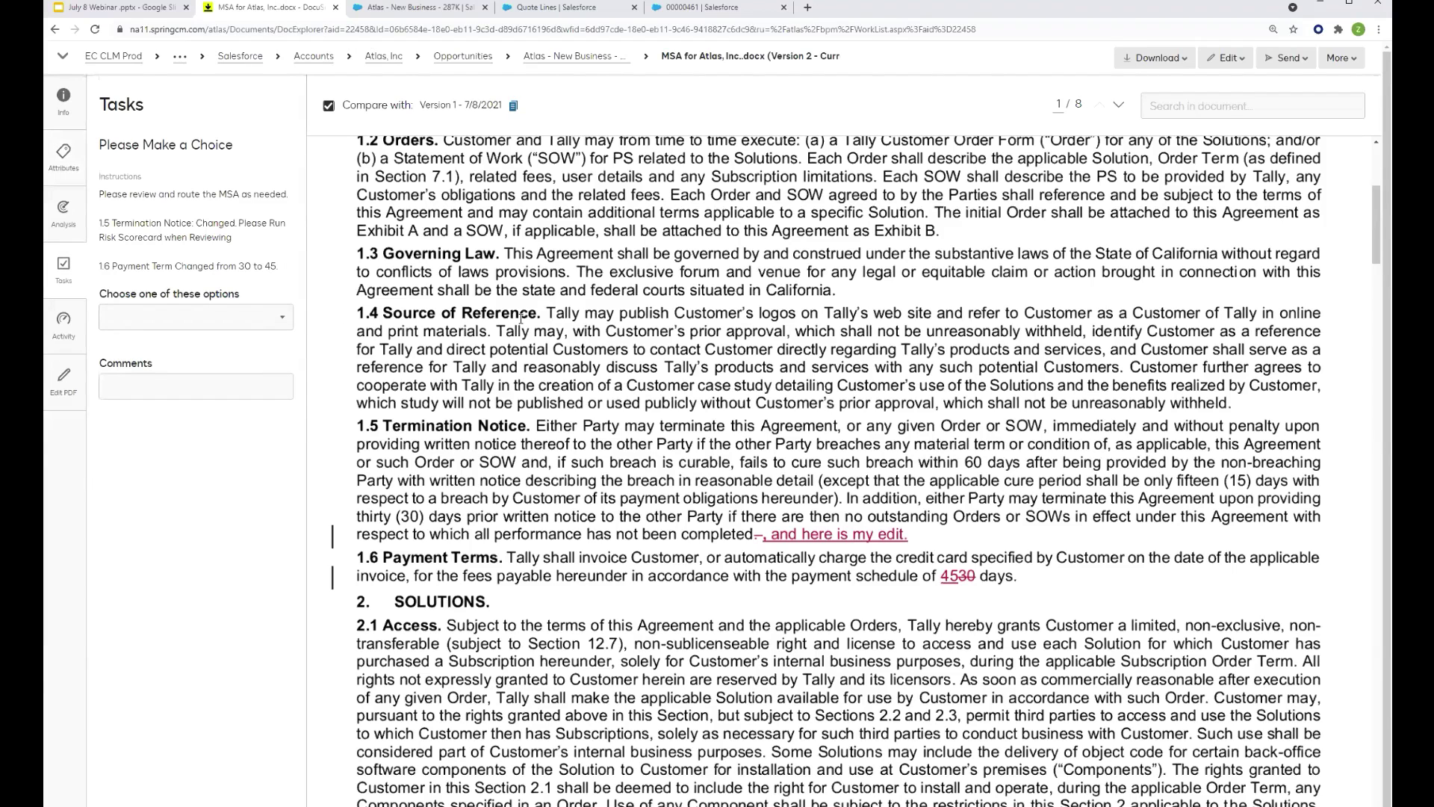
pyautogui.scroll(4, 516, 334)
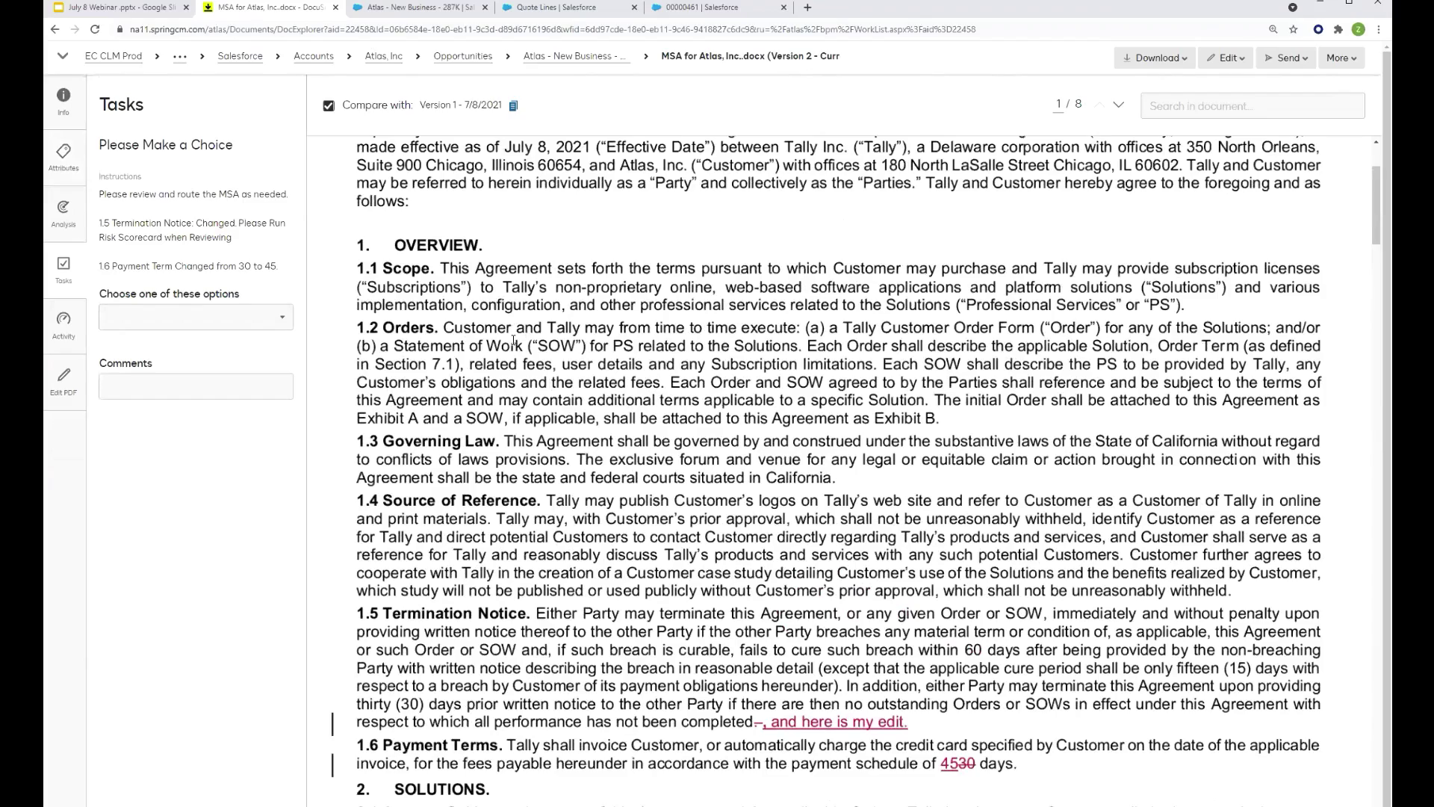
pyautogui.scroll(-2, 514, 340)
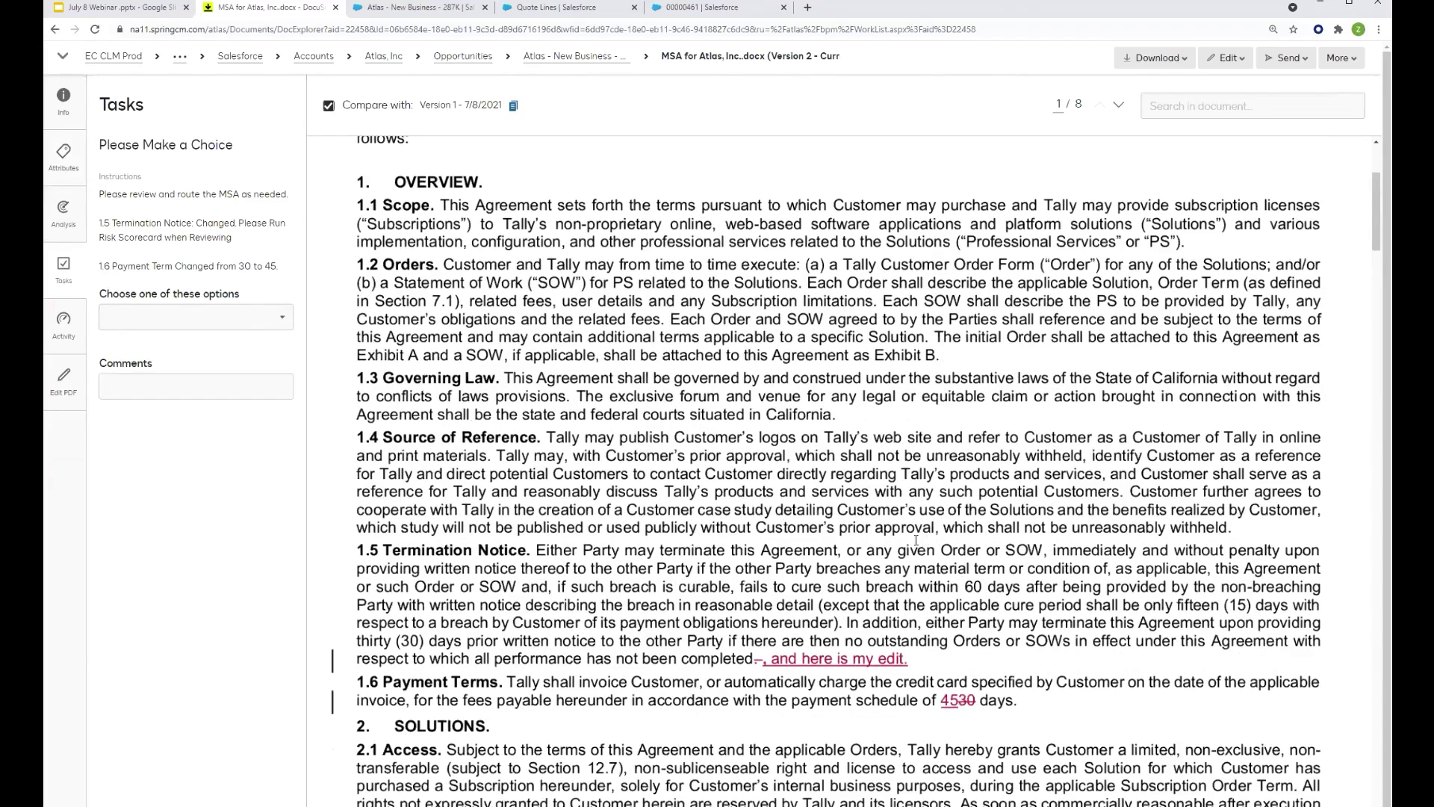
pyautogui.scroll(-2, 911, 540)
pyautogui.scroll(-1, 909, 538)
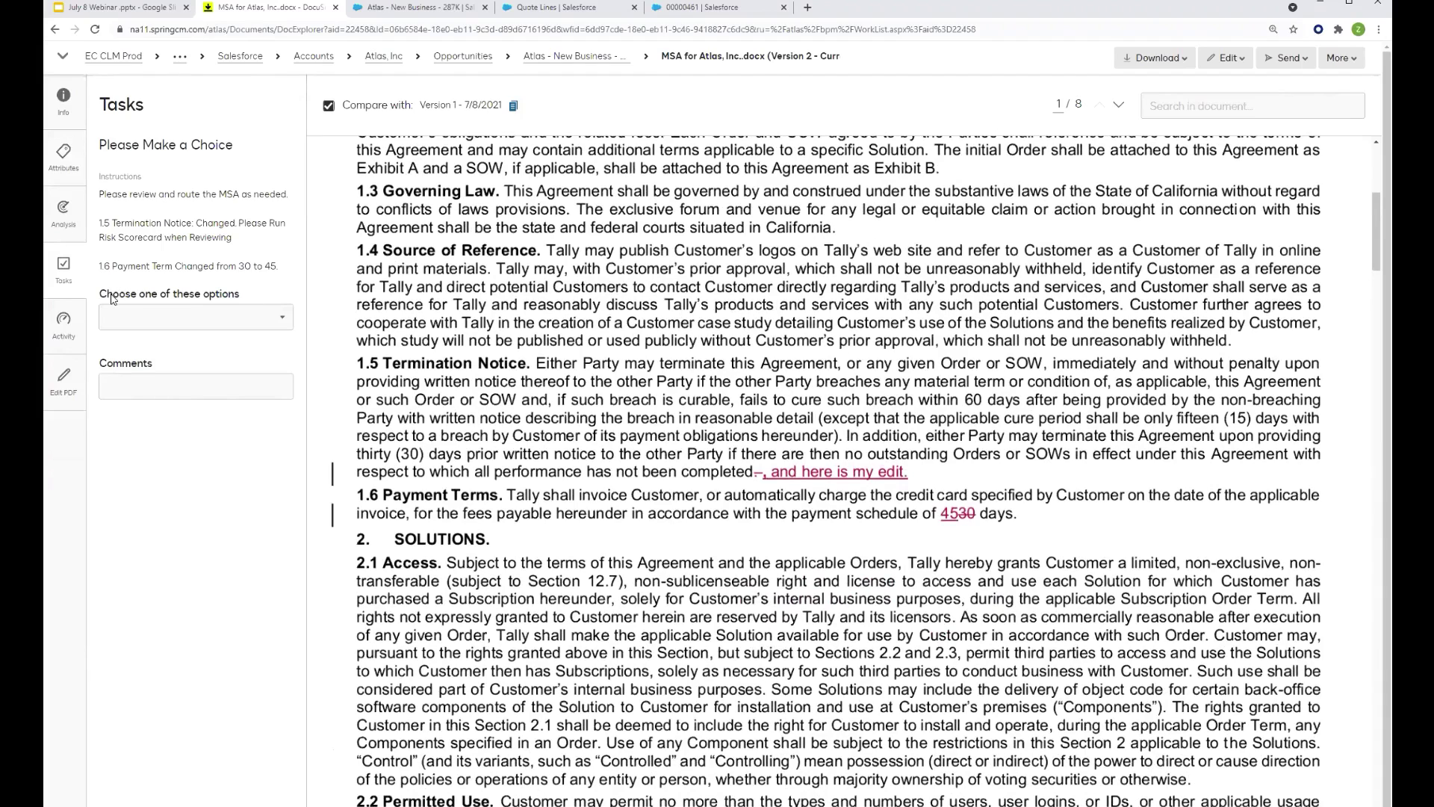
pyautogui.click(264, 320)
pyautogui.click(265, 320)
pyautogui.click(265, 320)
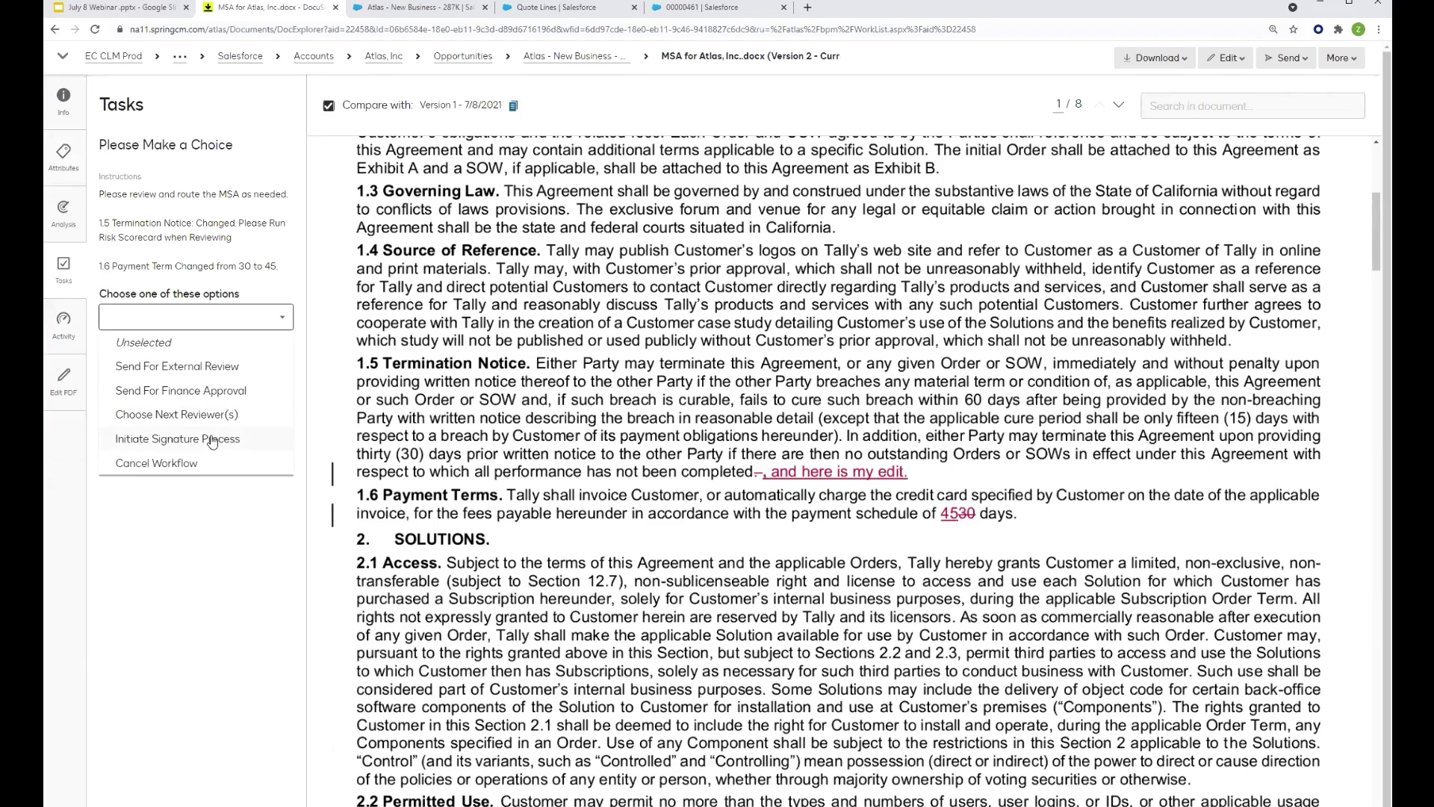
pyautogui.click(488, 423)
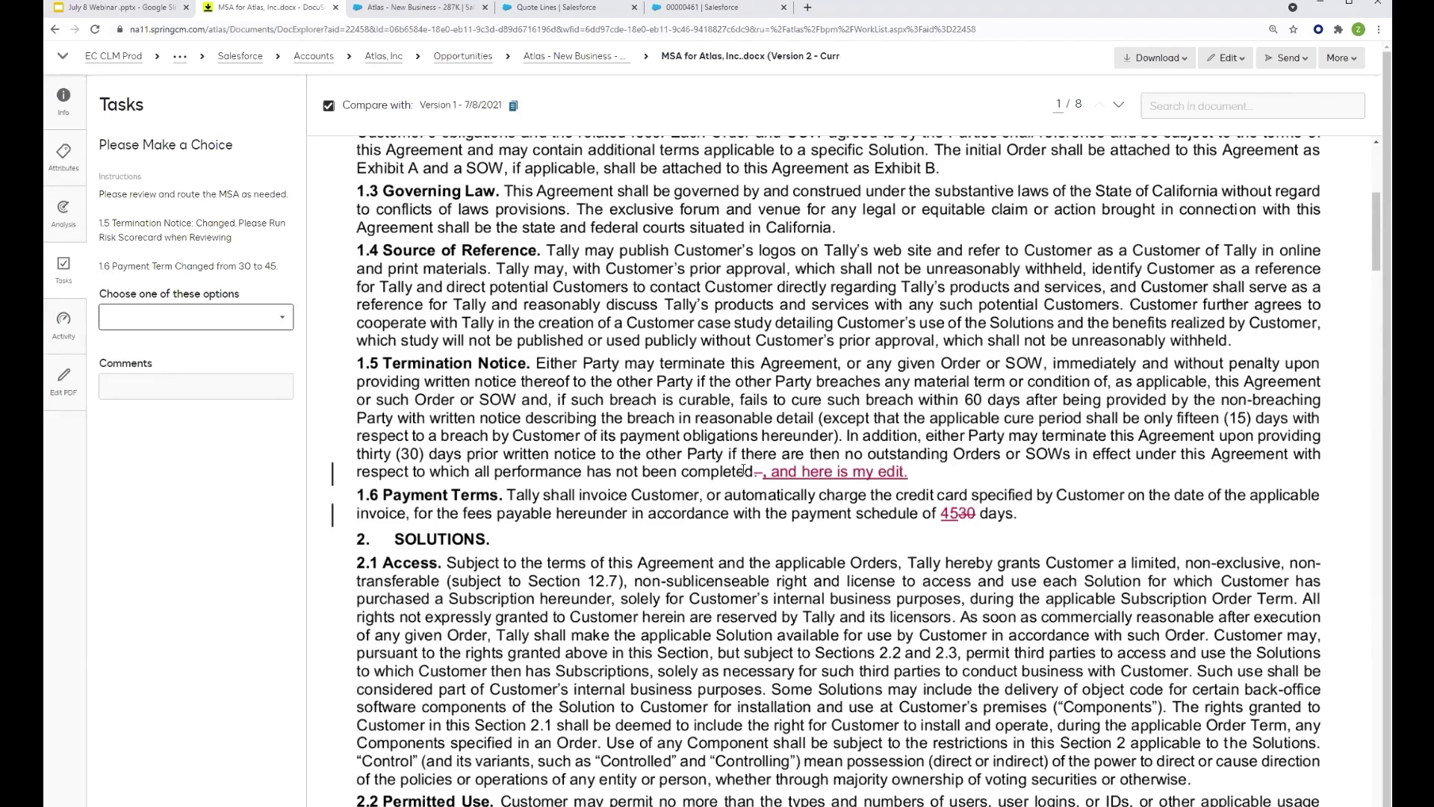
# - Open the MSA with redlines in DocuSign Edit, saving it as a new version
pyautogui.click(1241, 61)
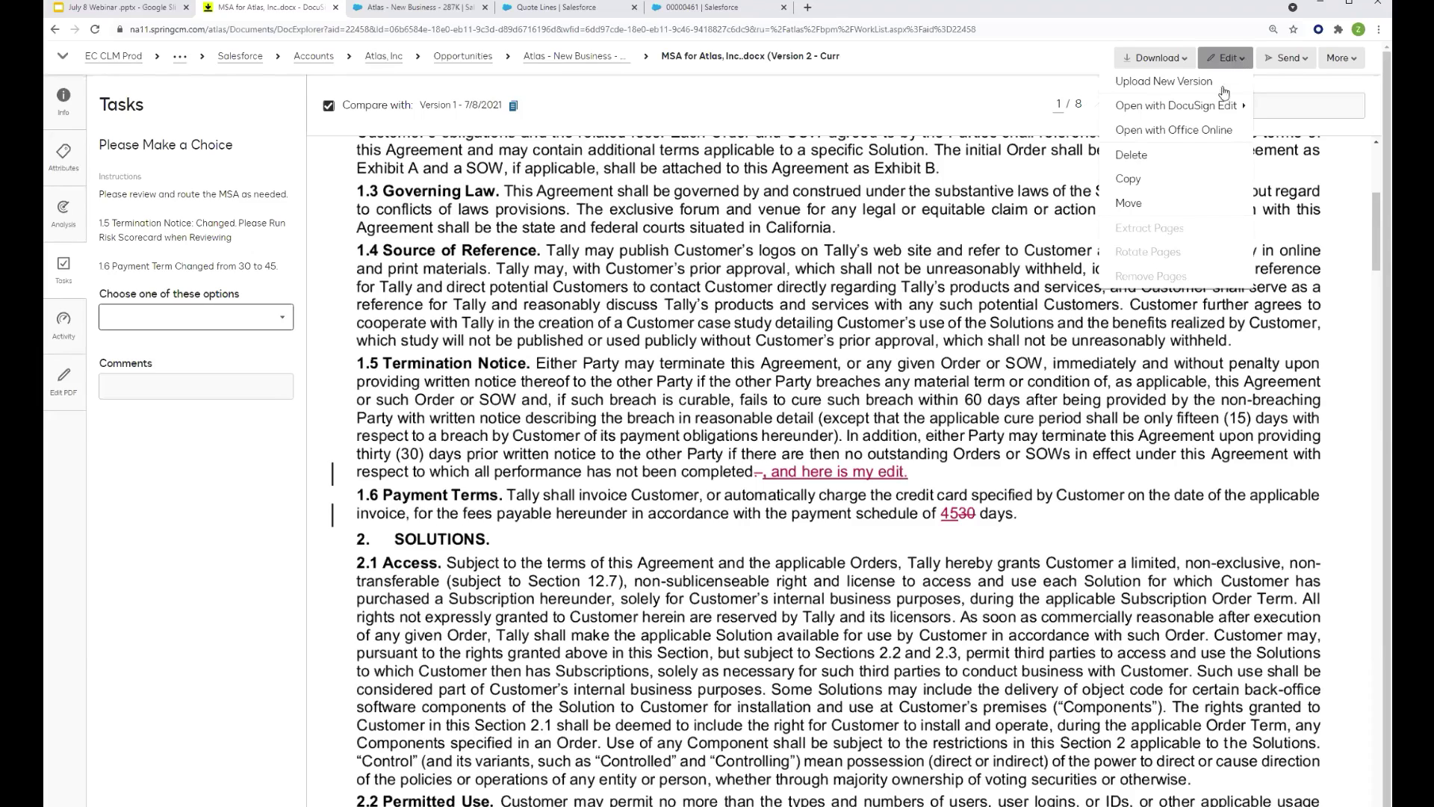
pyautogui.moveTo(1213, 110)
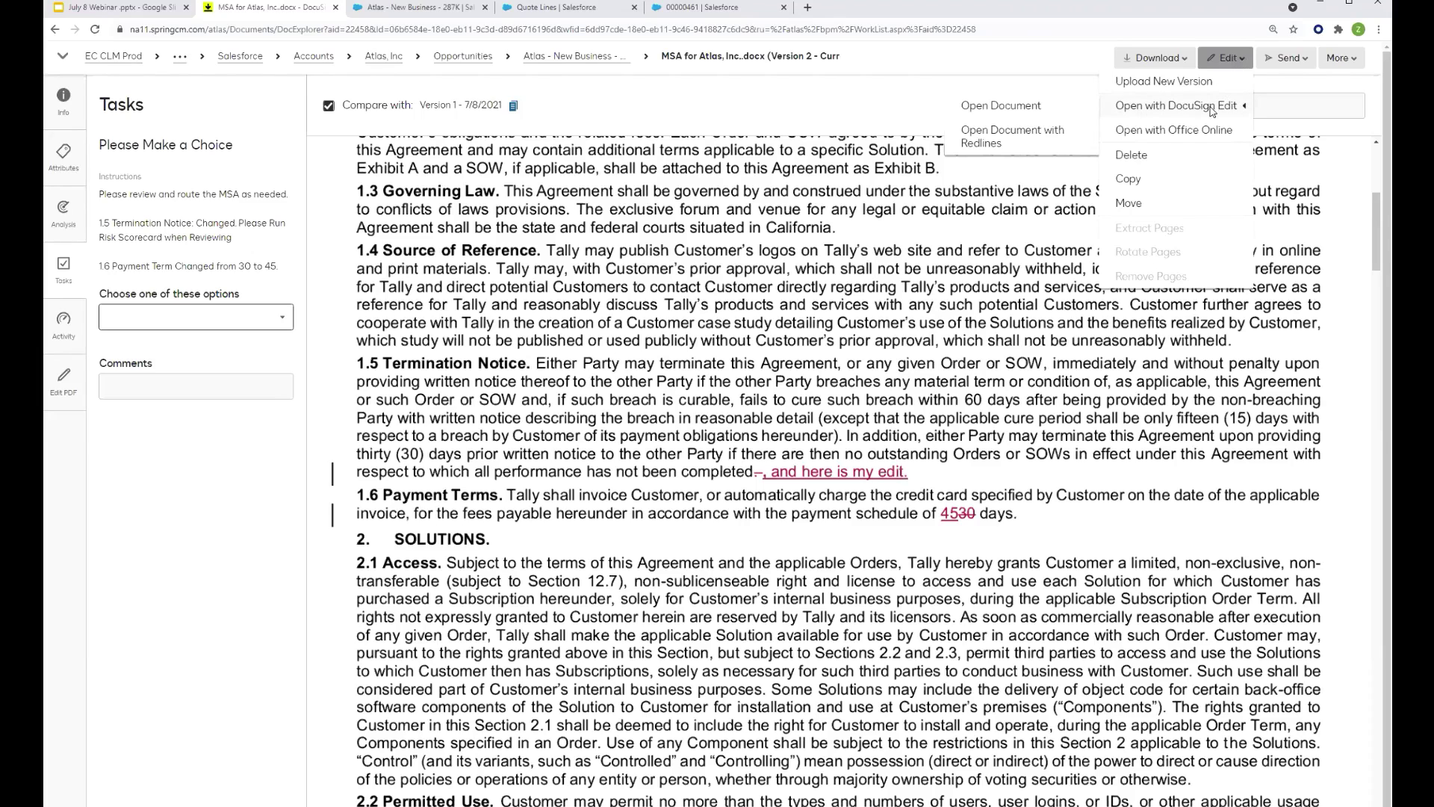
pyautogui.click(979, 142)
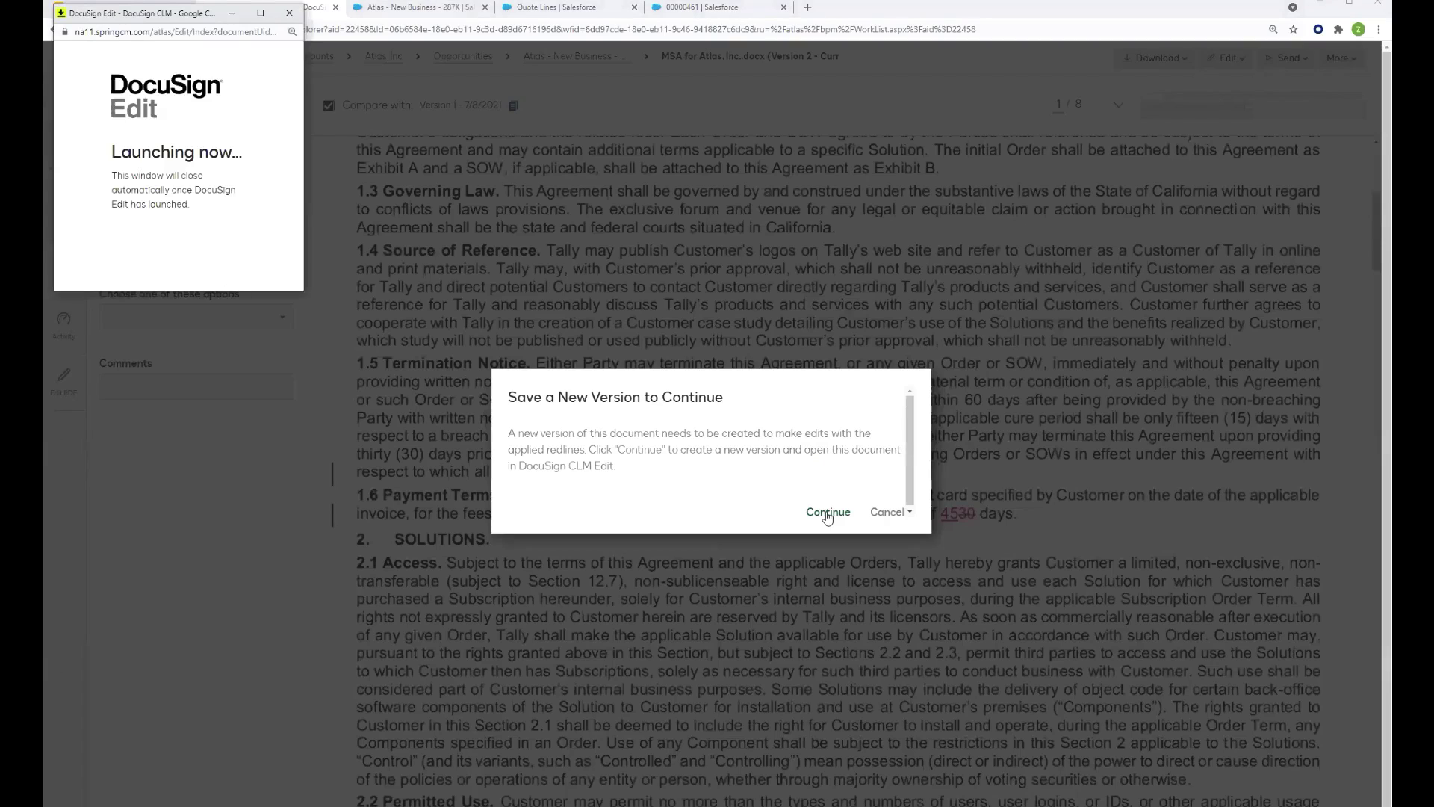
pyautogui.click(827, 513)
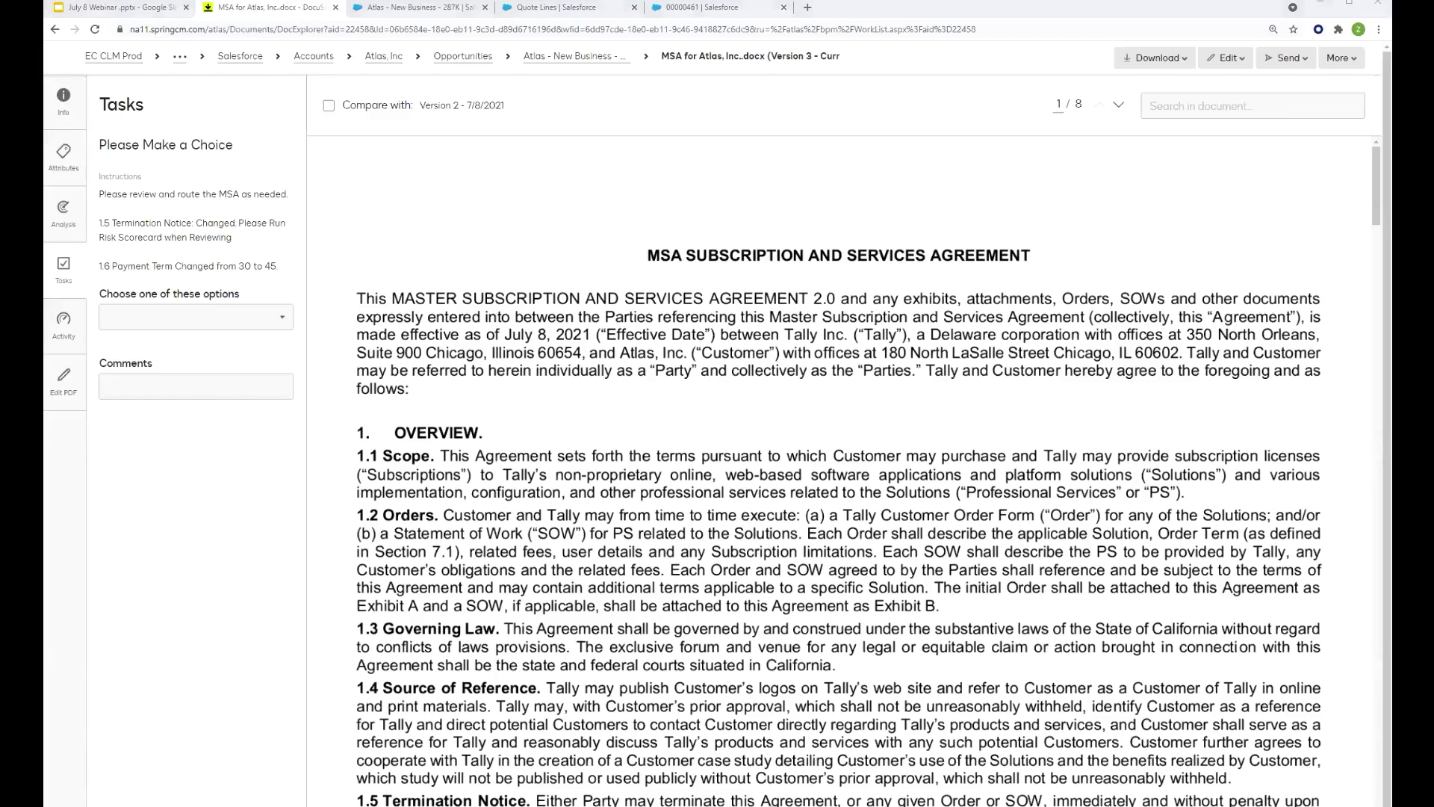
# - Bring the Word MSA forward, position it over the browser, and expand the Home ribbon
pyautogui.hotkey('alt', 'Tab')
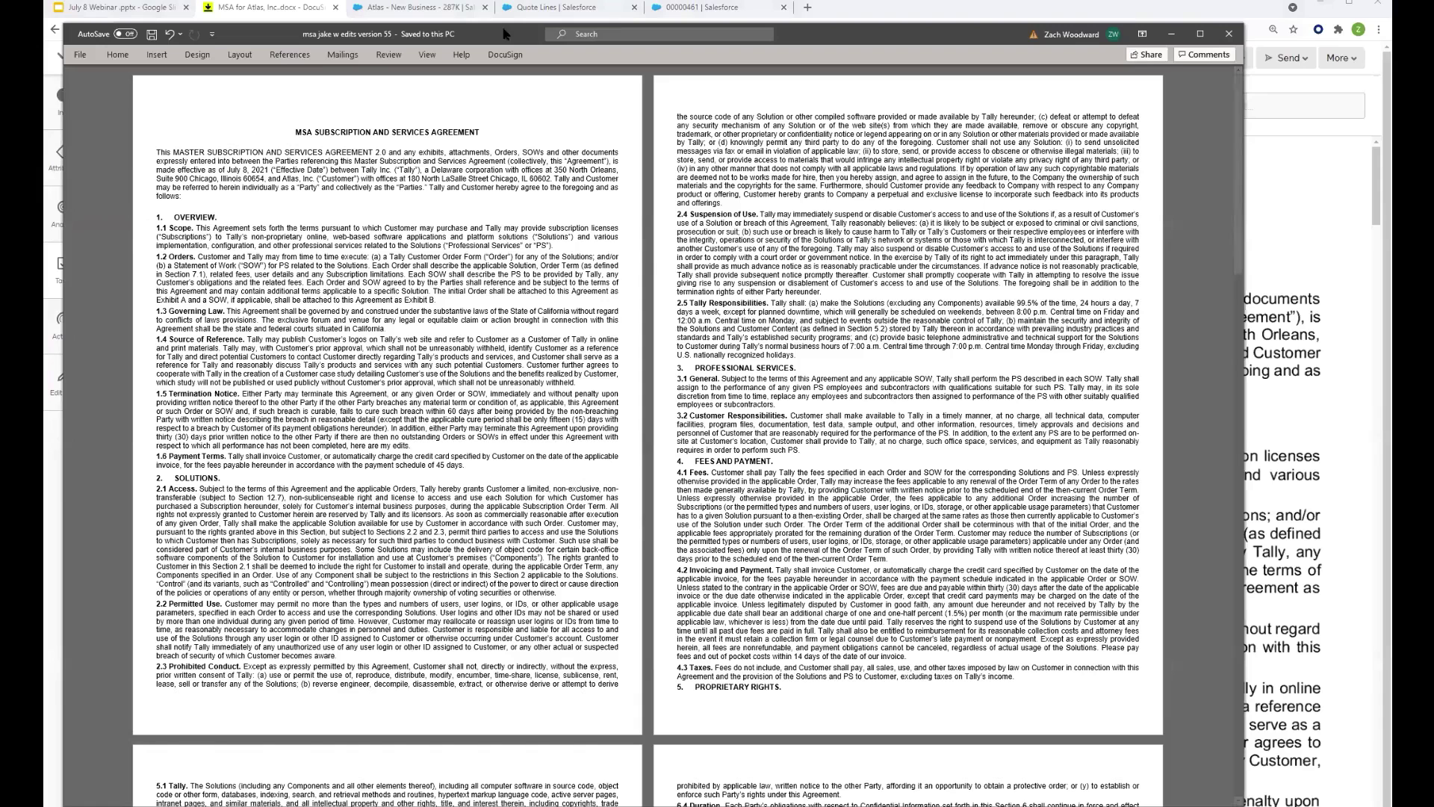
pyautogui.moveTo(494, 30); pyautogui.dragTo(0, 56)
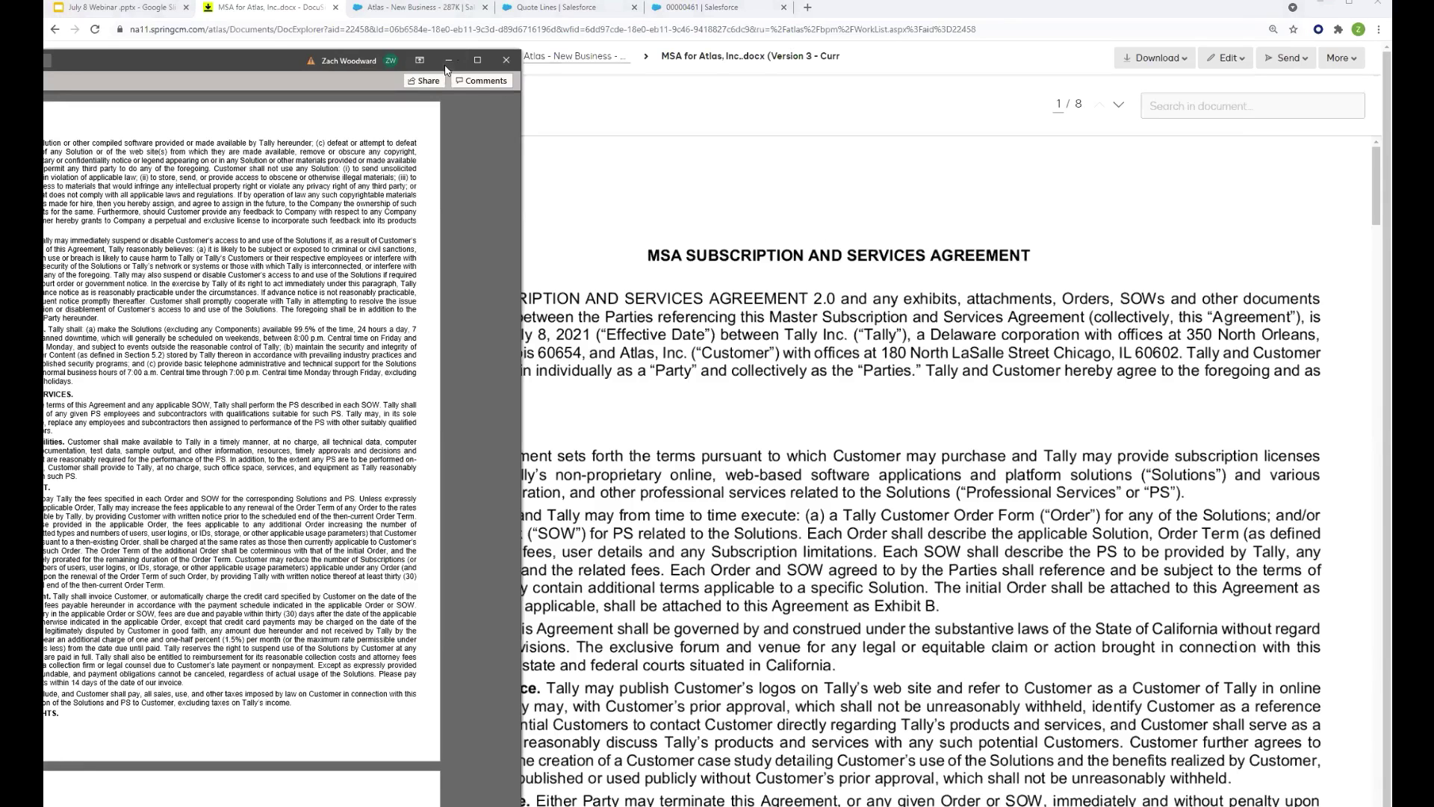
pyautogui.moveTo(112, 60); pyautogui.dragTo(847, 48)
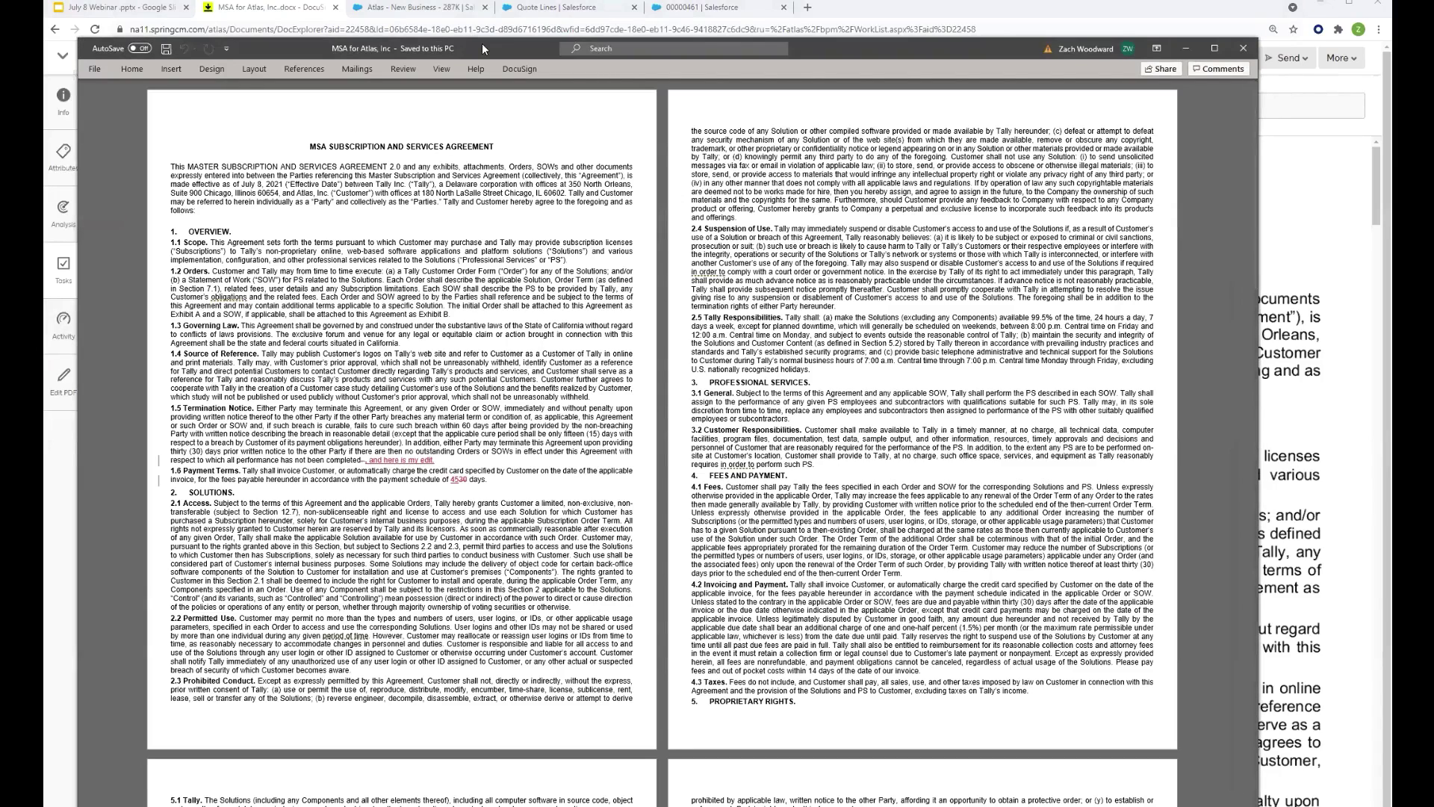
pyautogui.moveTo(501, 35); pyautogui.dragTo(525, 15)
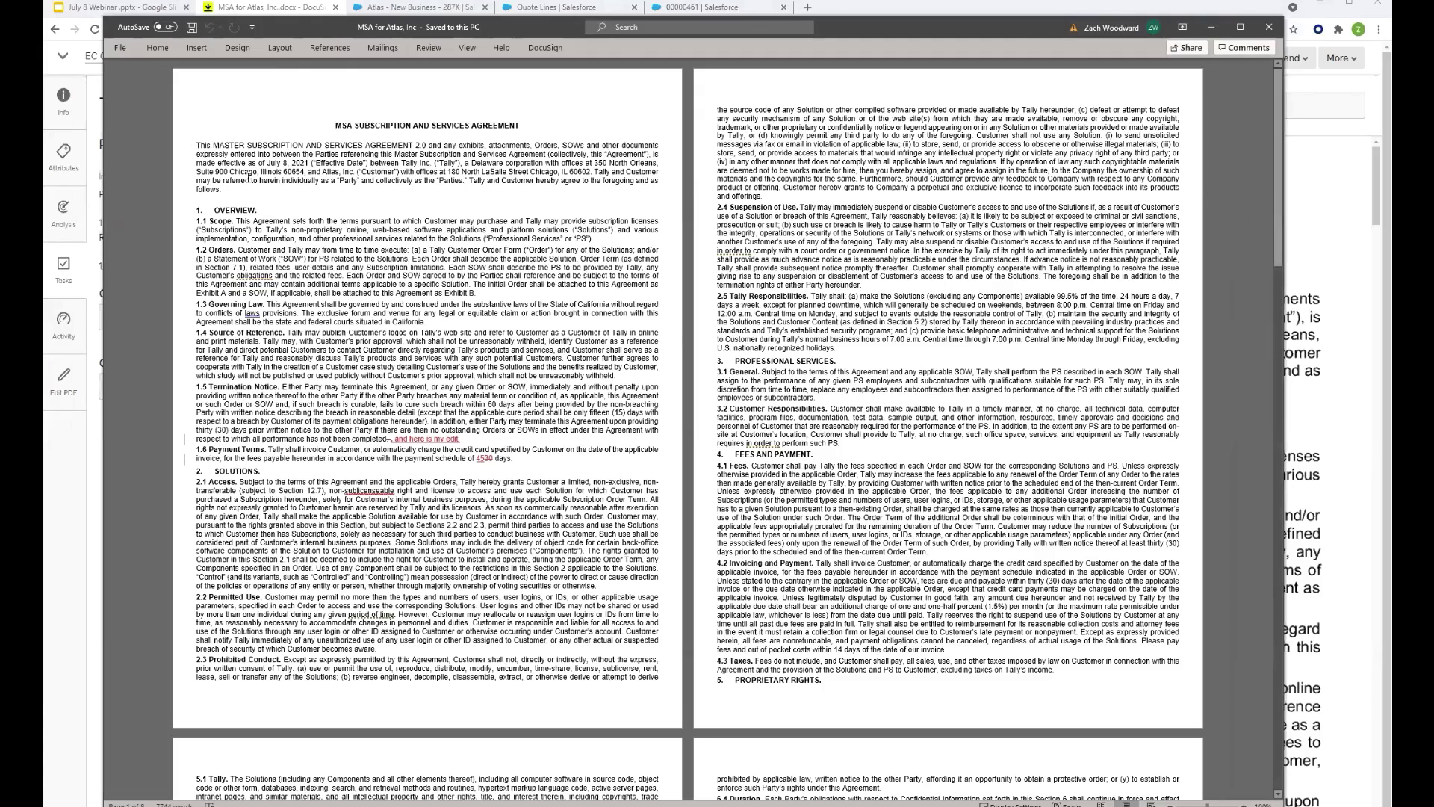
pyautogui.click(154, 50)
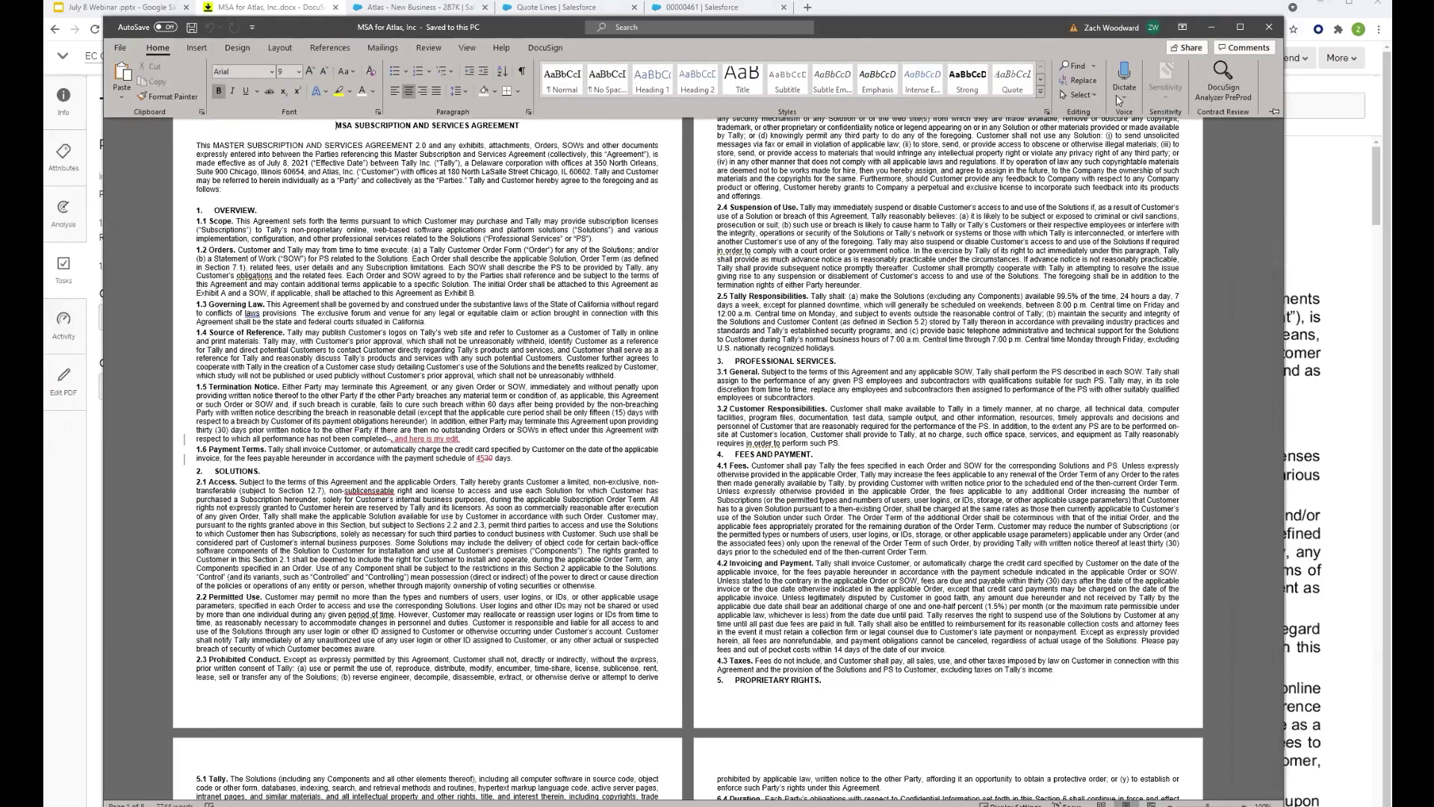
# - Sign in to the DocuSign Analyzer PreProd add-in with the saved system and account password
pyautogui.click(1220, 72)
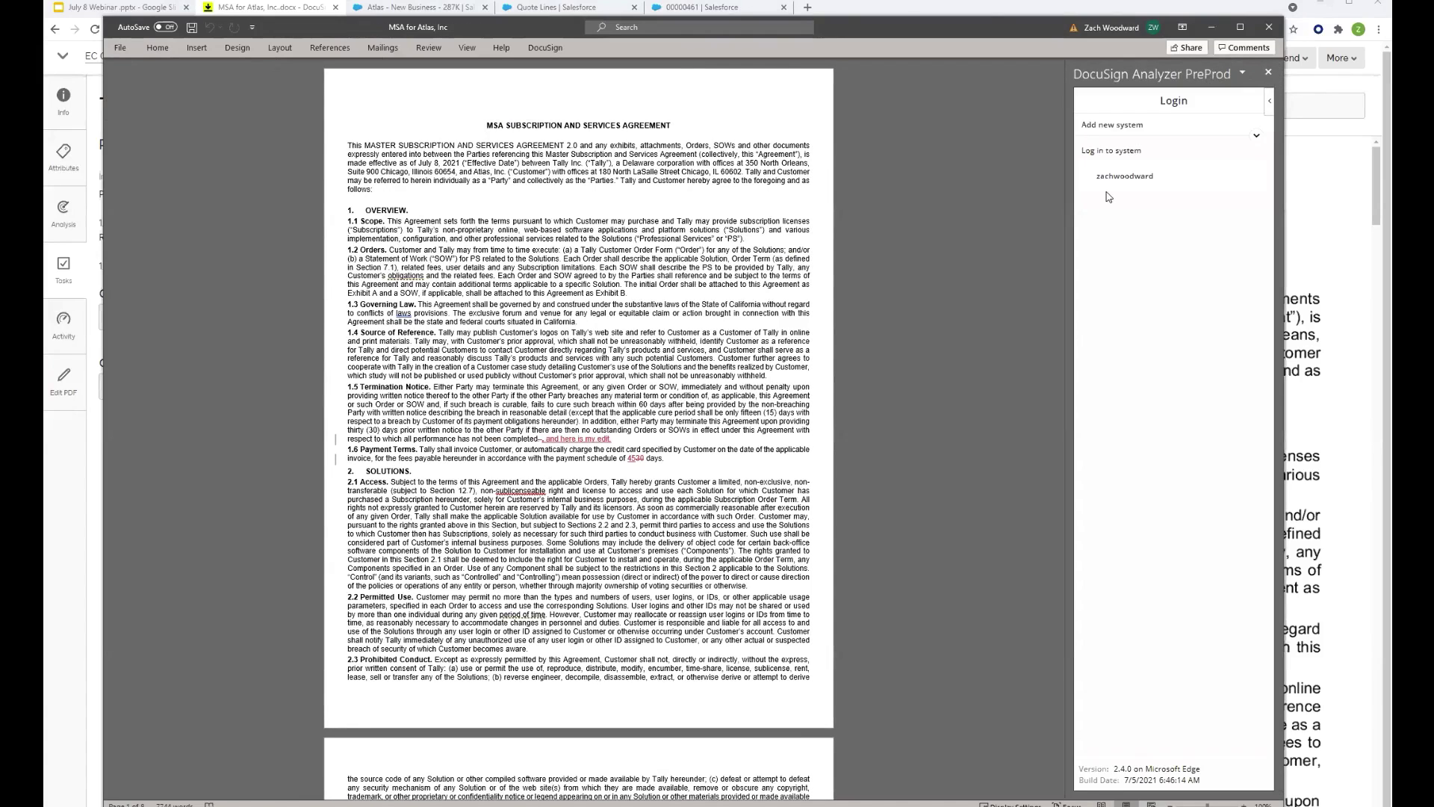
pyautogui.click(1195, 176)
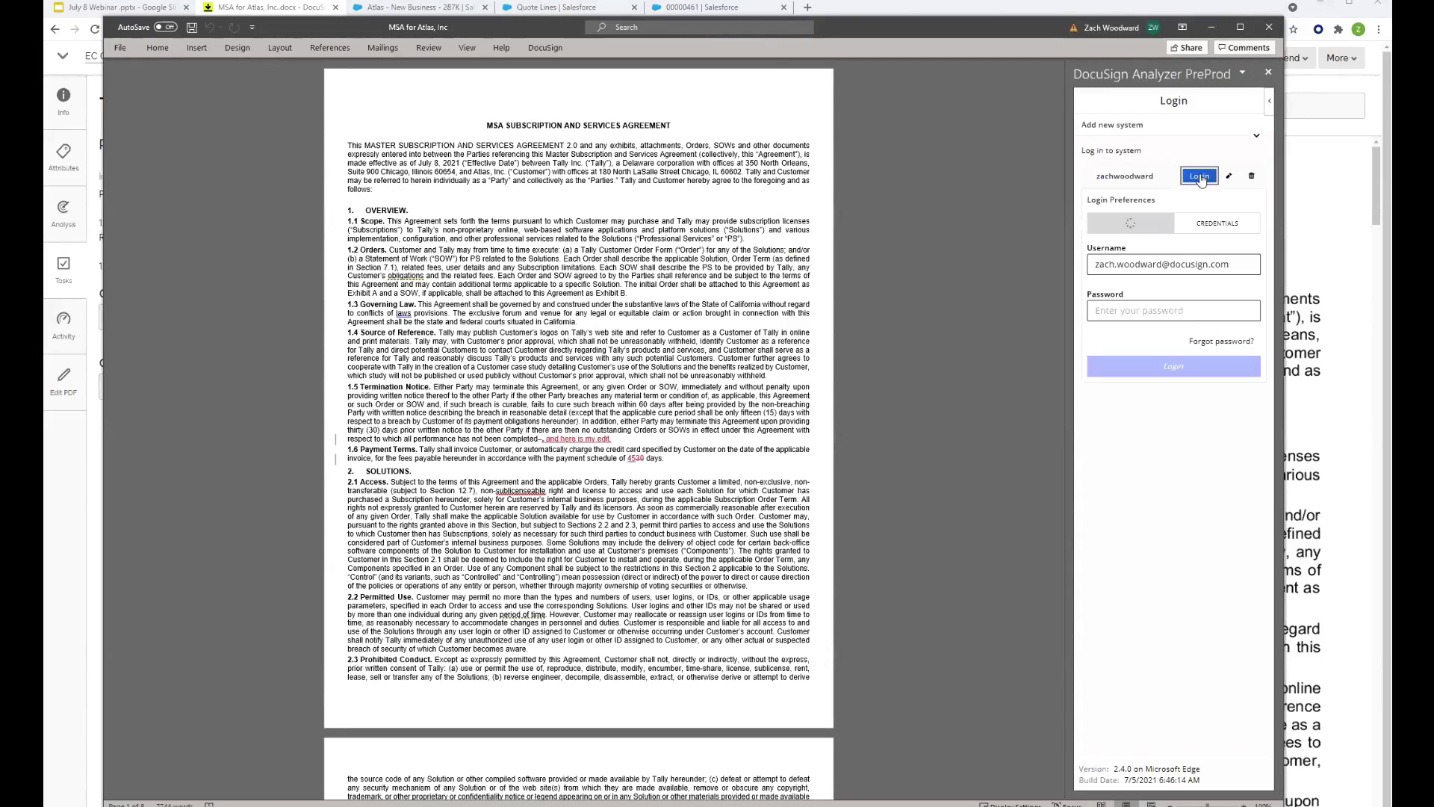
pyautogui.click(1130, 317)
pyautogui.write('●●●●●●●●●●●●')
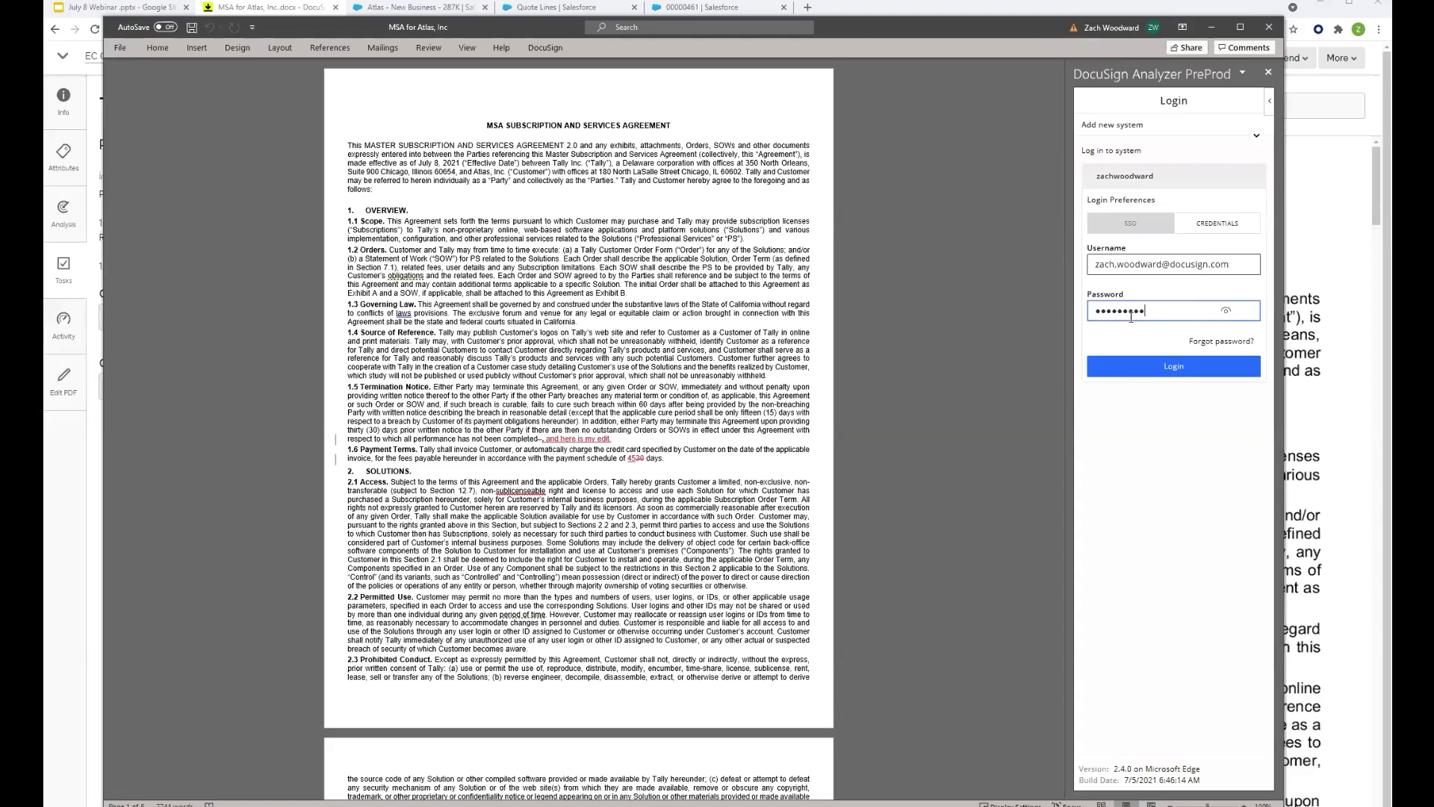
pyautogui.click(1155, 369)
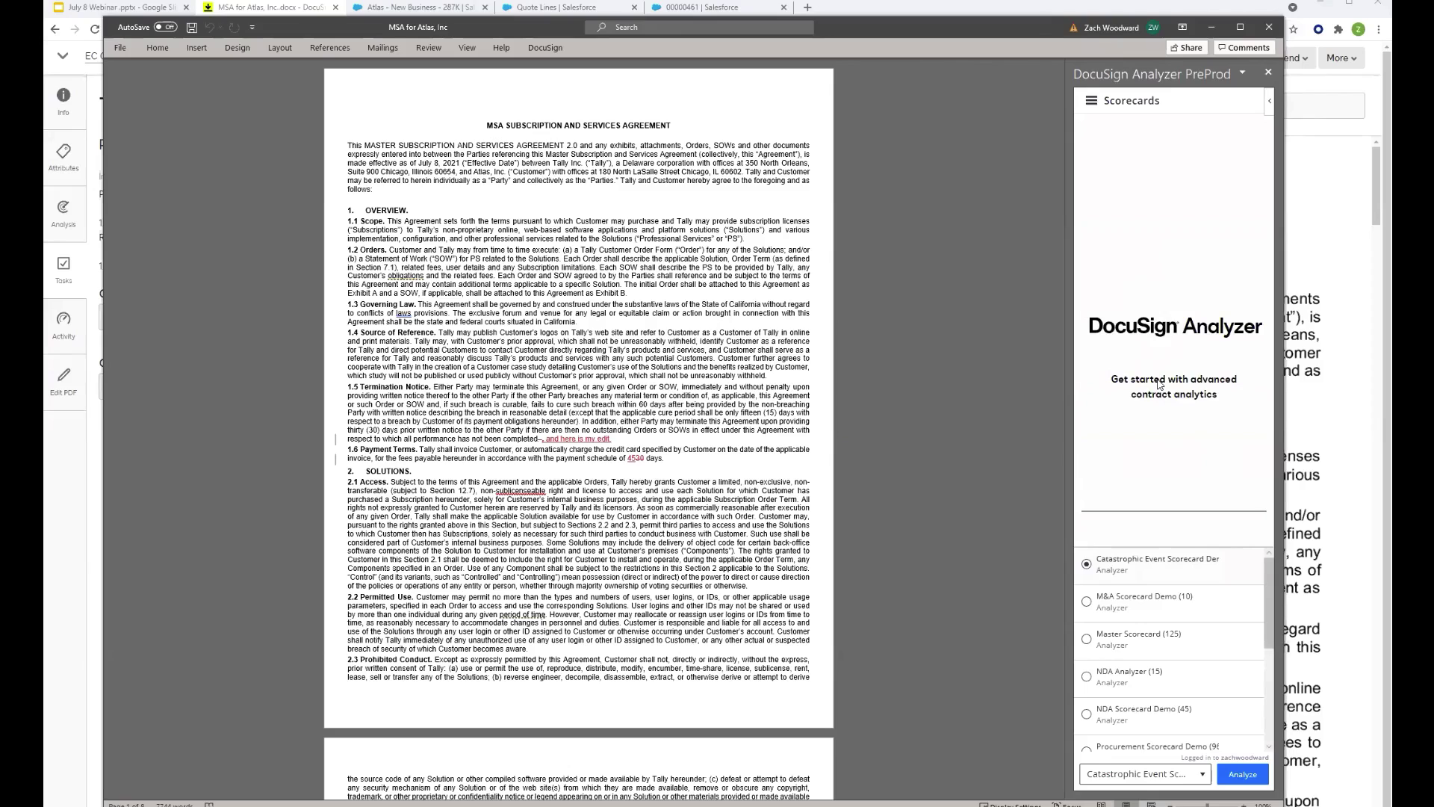
# - Analyze the MSA with the M&A Scorecard Demo, yielding 10 subtopics: 3 Medium, 7 Low
pyautogui.click(1086, 601)
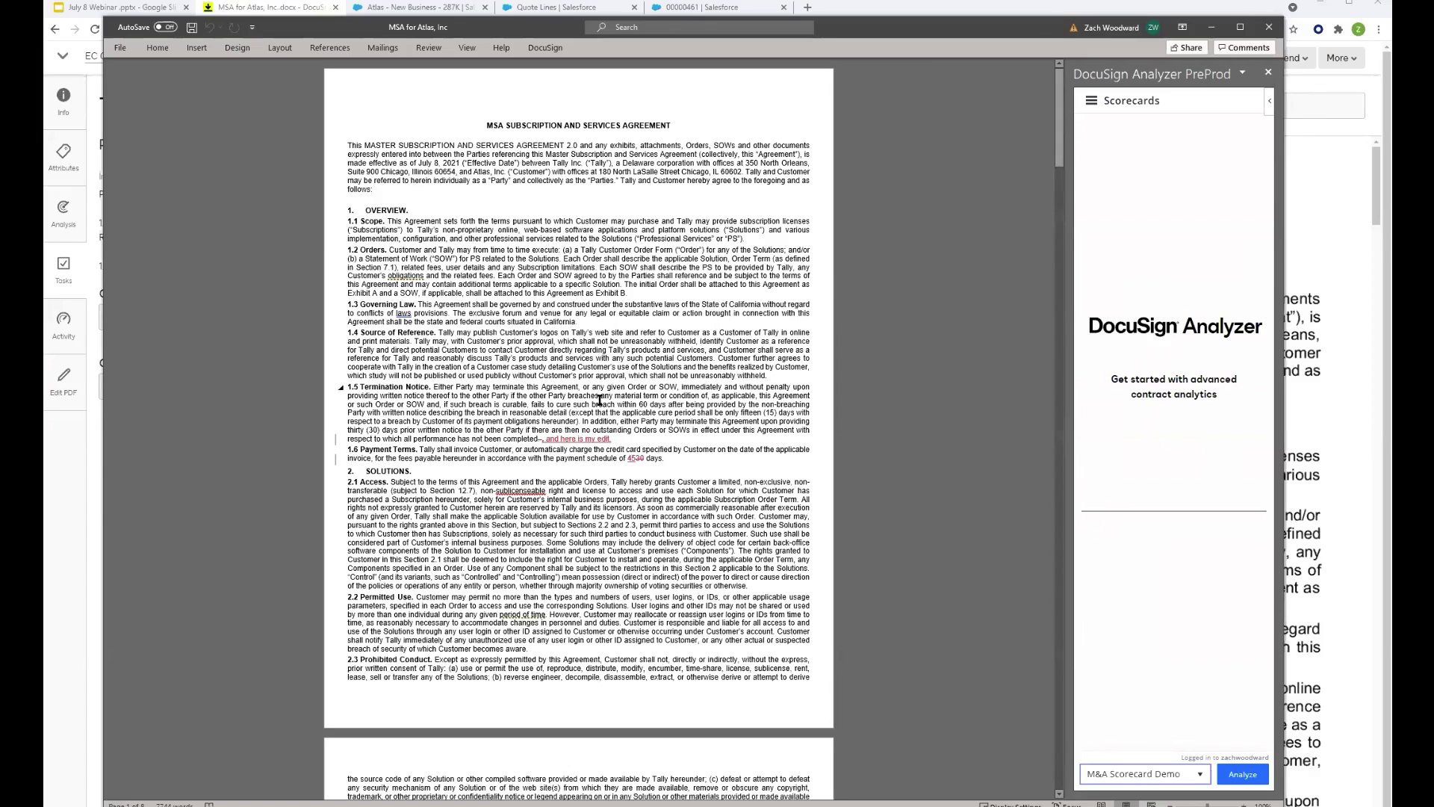
pyautogui.click(1242, 775)
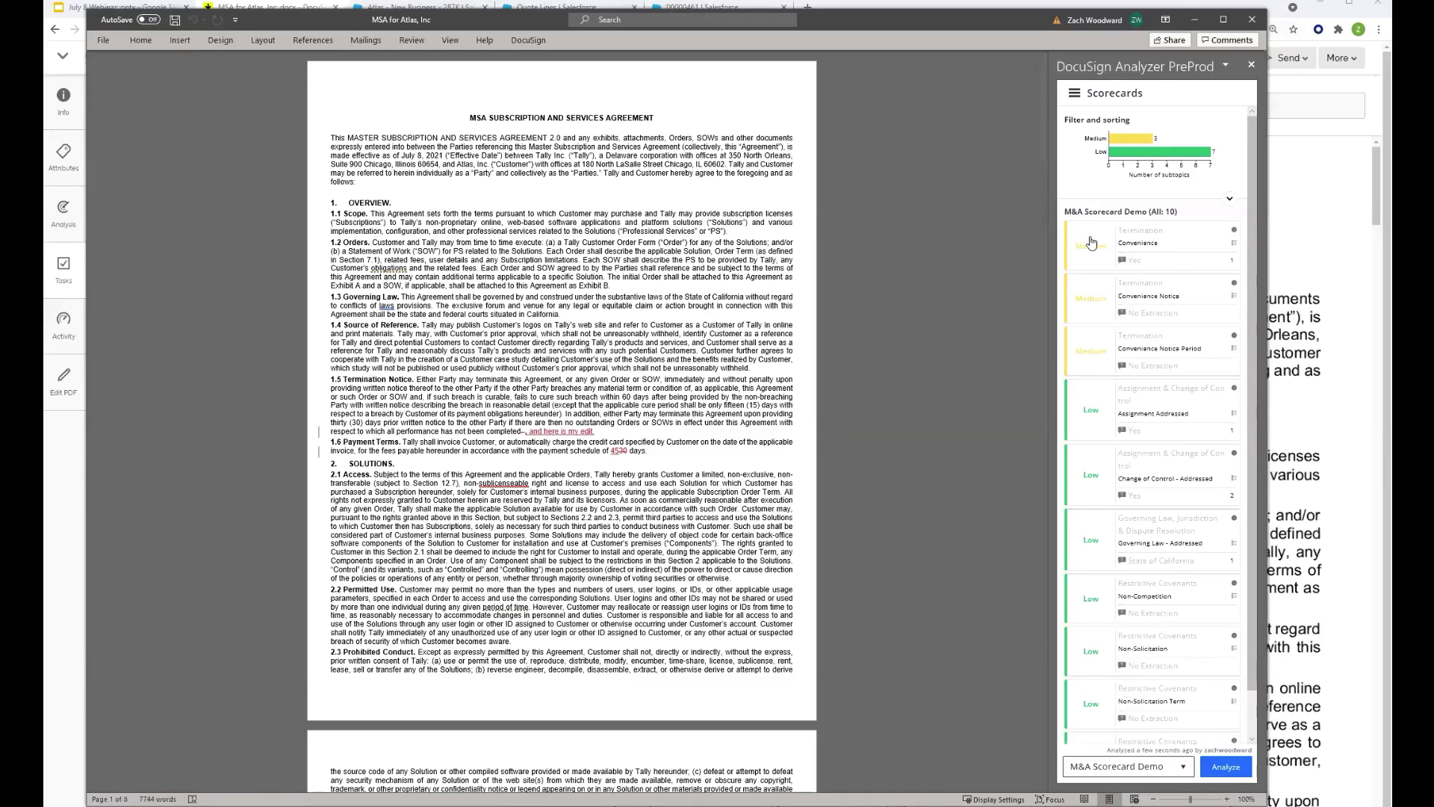
# - Expand the Termination/Convenience result, locate its section 1.5 sentence, and bring up clause library alternatives
pyautogui.click(1088, 249)
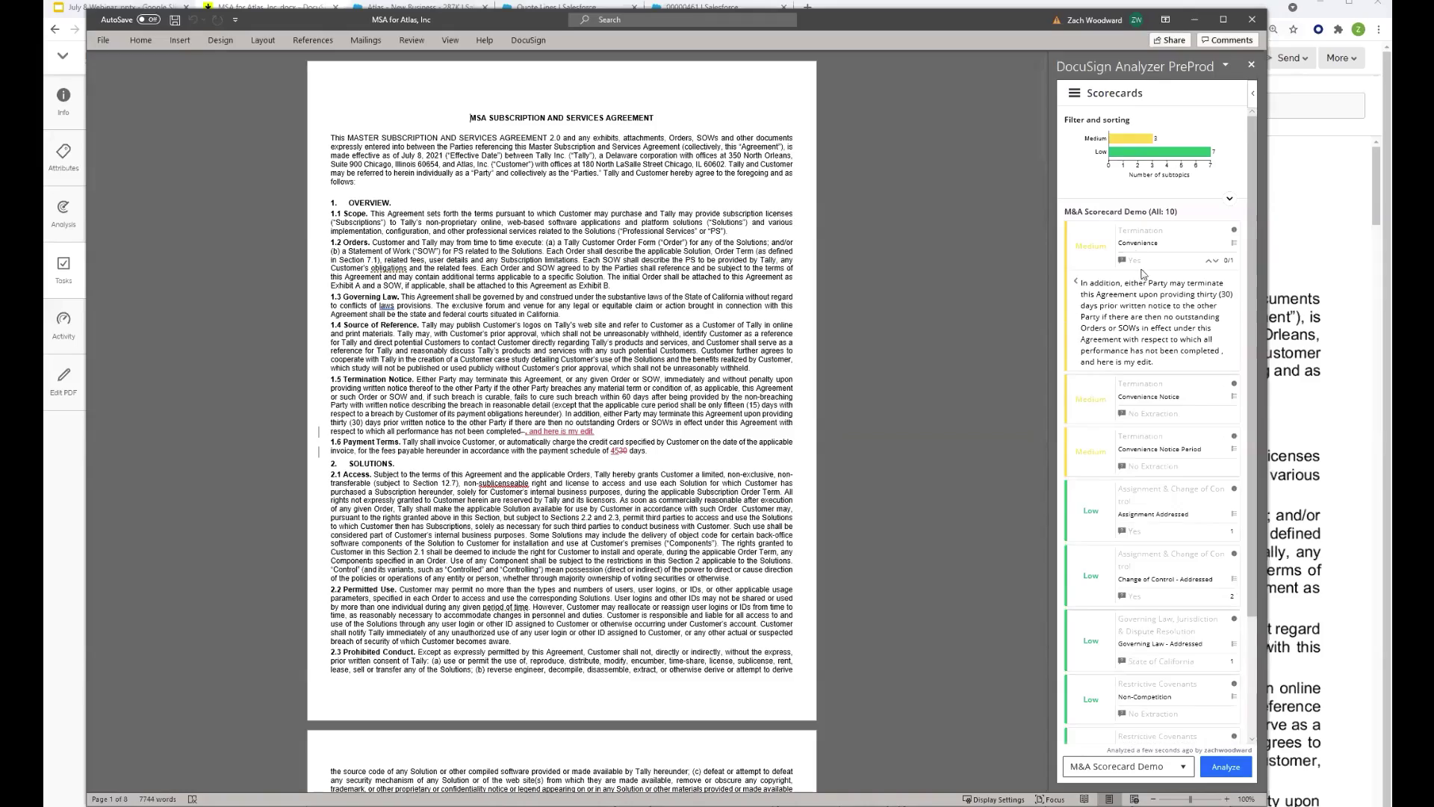
pyautogui.click(1088, 287)
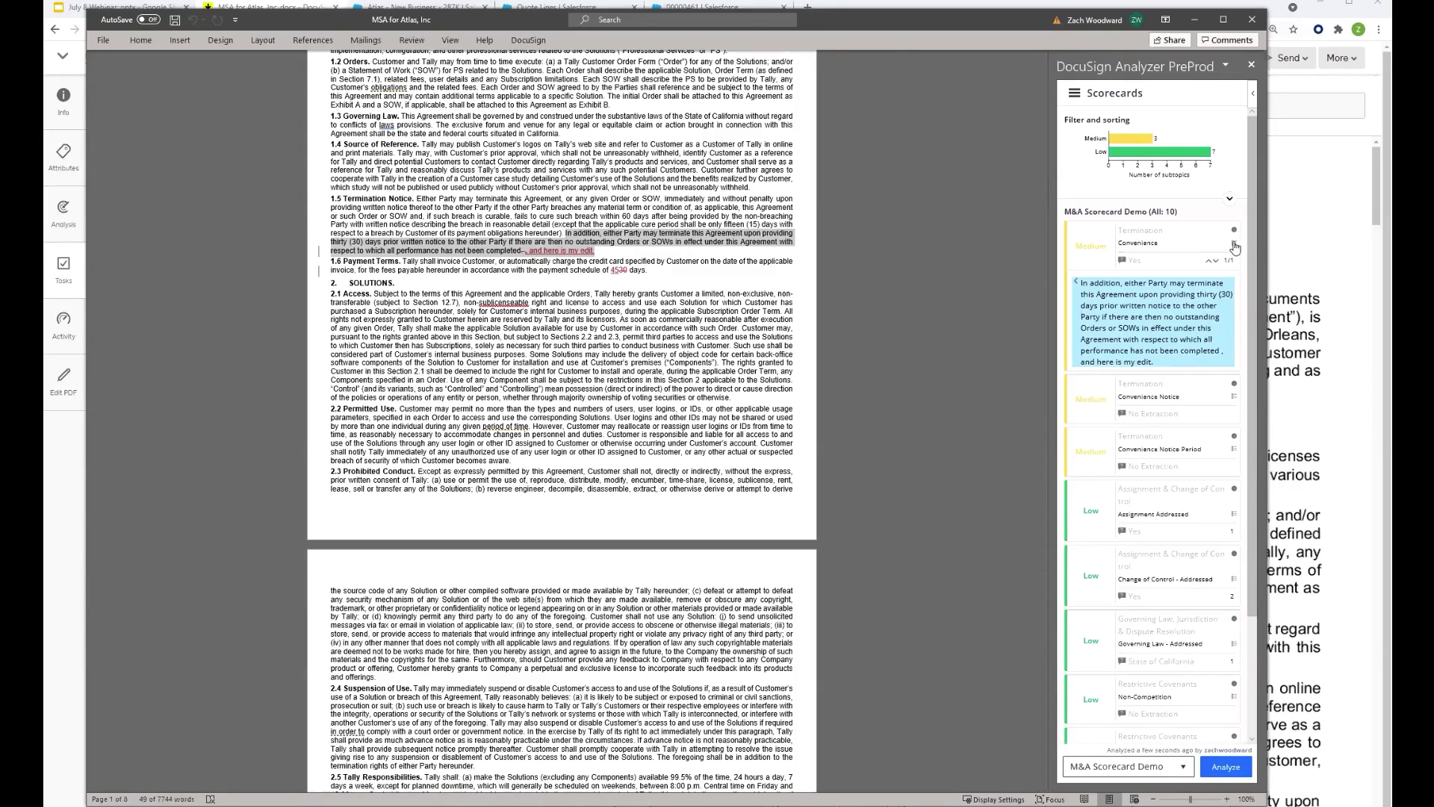
pyautogui.click(1233, 243)
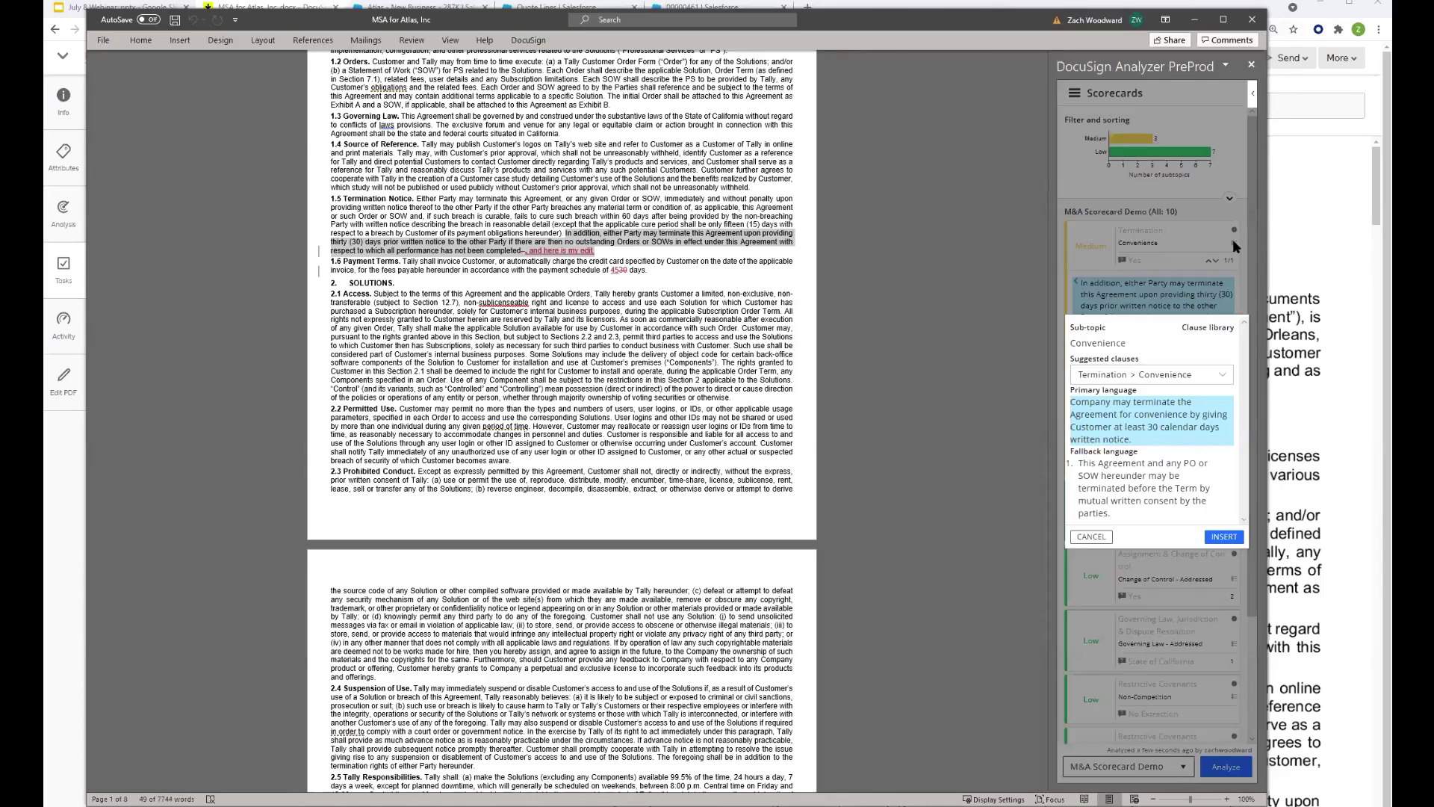
# - Insert the library's 30-calendar-day convenience clause into section 1.5 and make section 1.6 read 45 days
pyautogui.click(1223, 537)
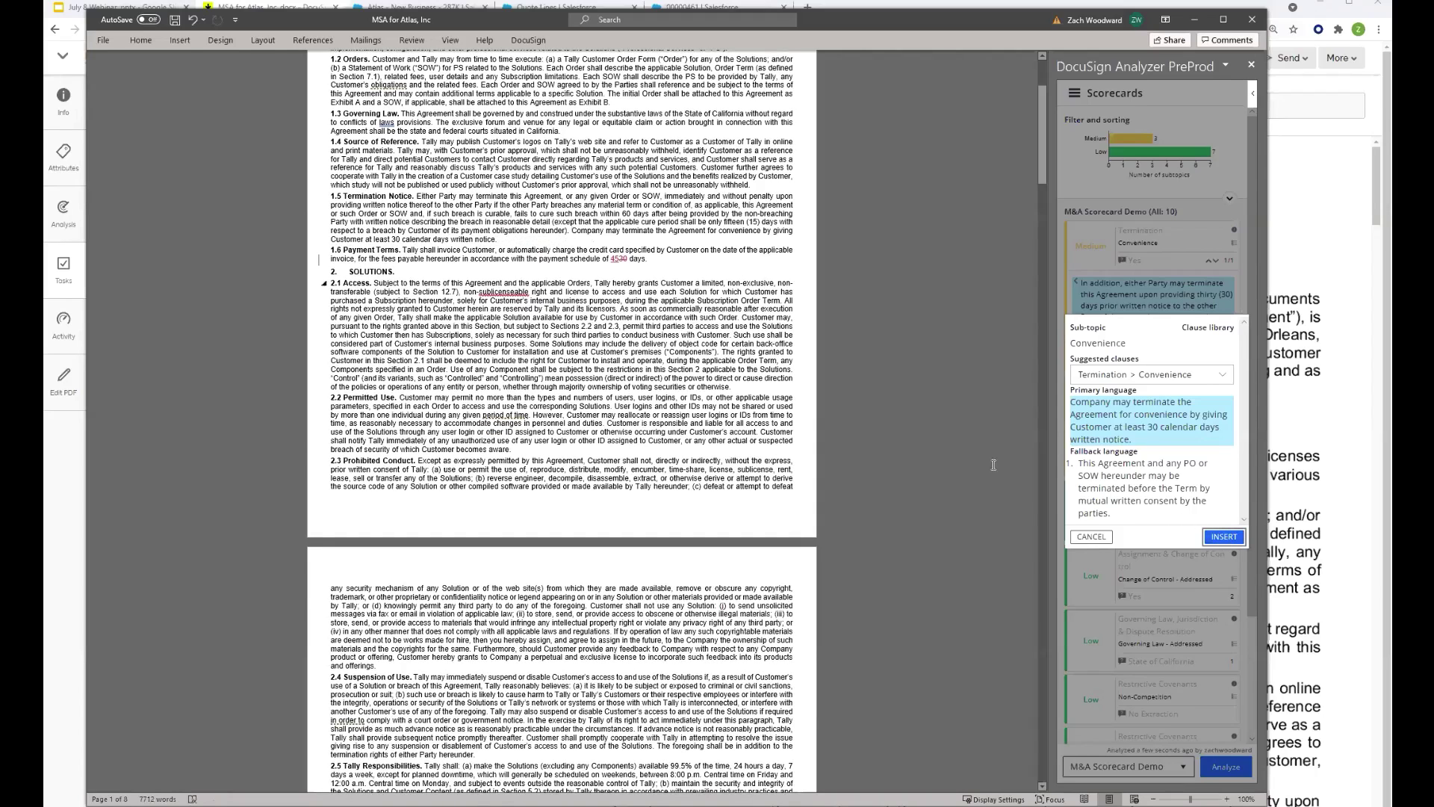
pyautogui.click(1091, 536)
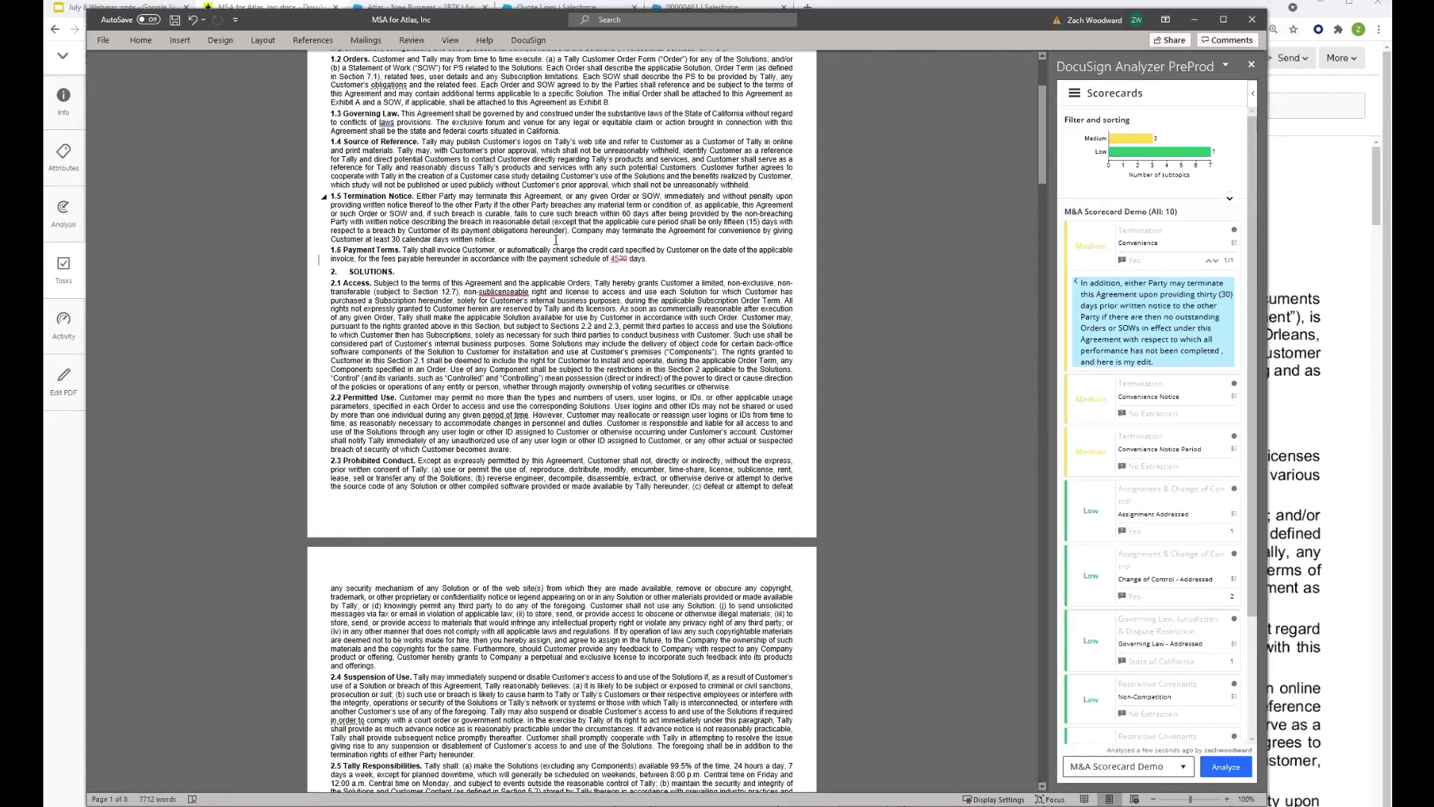
pyautogui.write('5')
pyautogui.rightClick(614, 258)
pyautogui.click(646, 334)
pyautogui.rightClick(622, 260)
pyautogui.click(654, 303)
pyautogui.click(655, 340)
pyautogui.scroll(5, 686, 345)
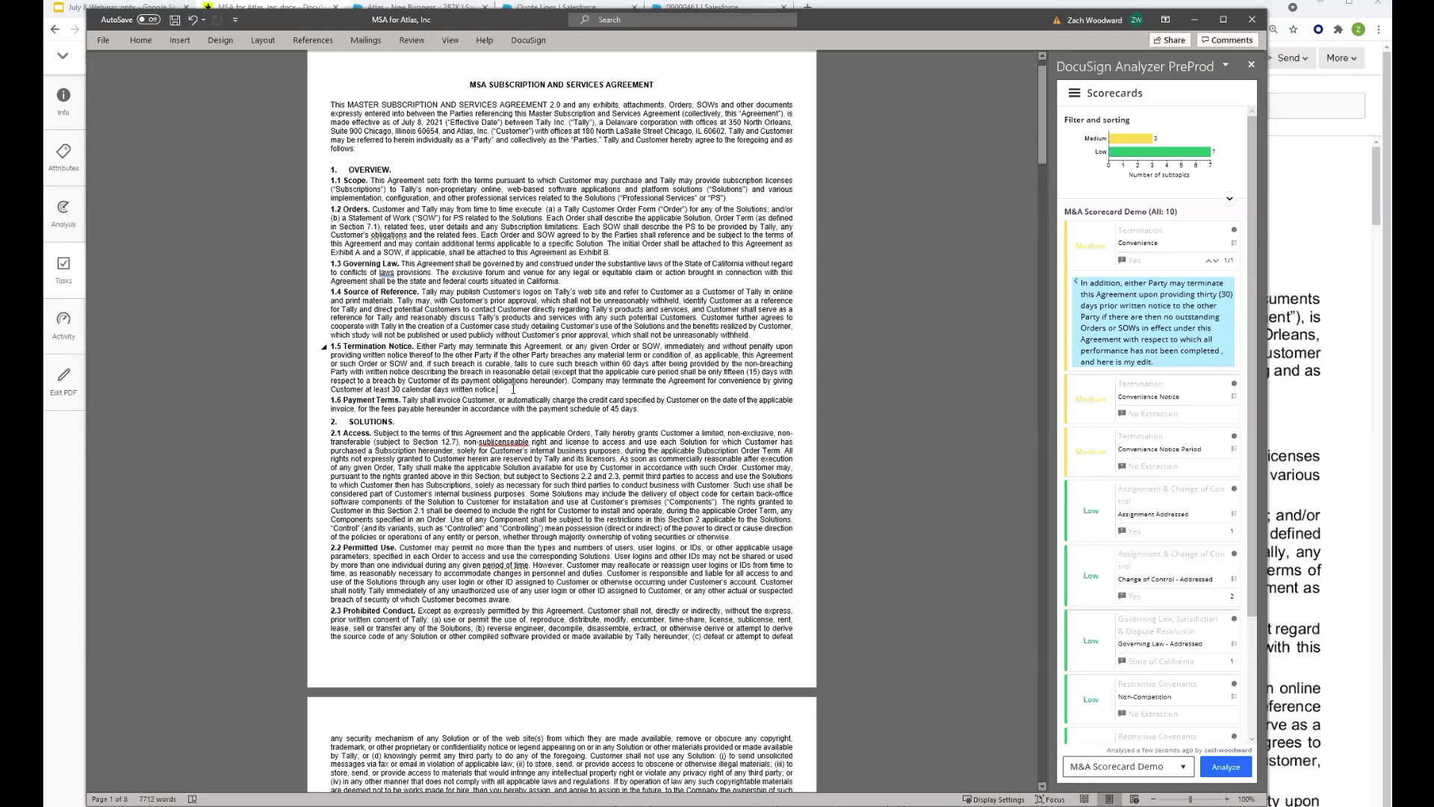
# - Save the edited MSA and return to DocuSign CLM, where it appears as Version 4
pyautogui.hotkey('ctrl', 's')
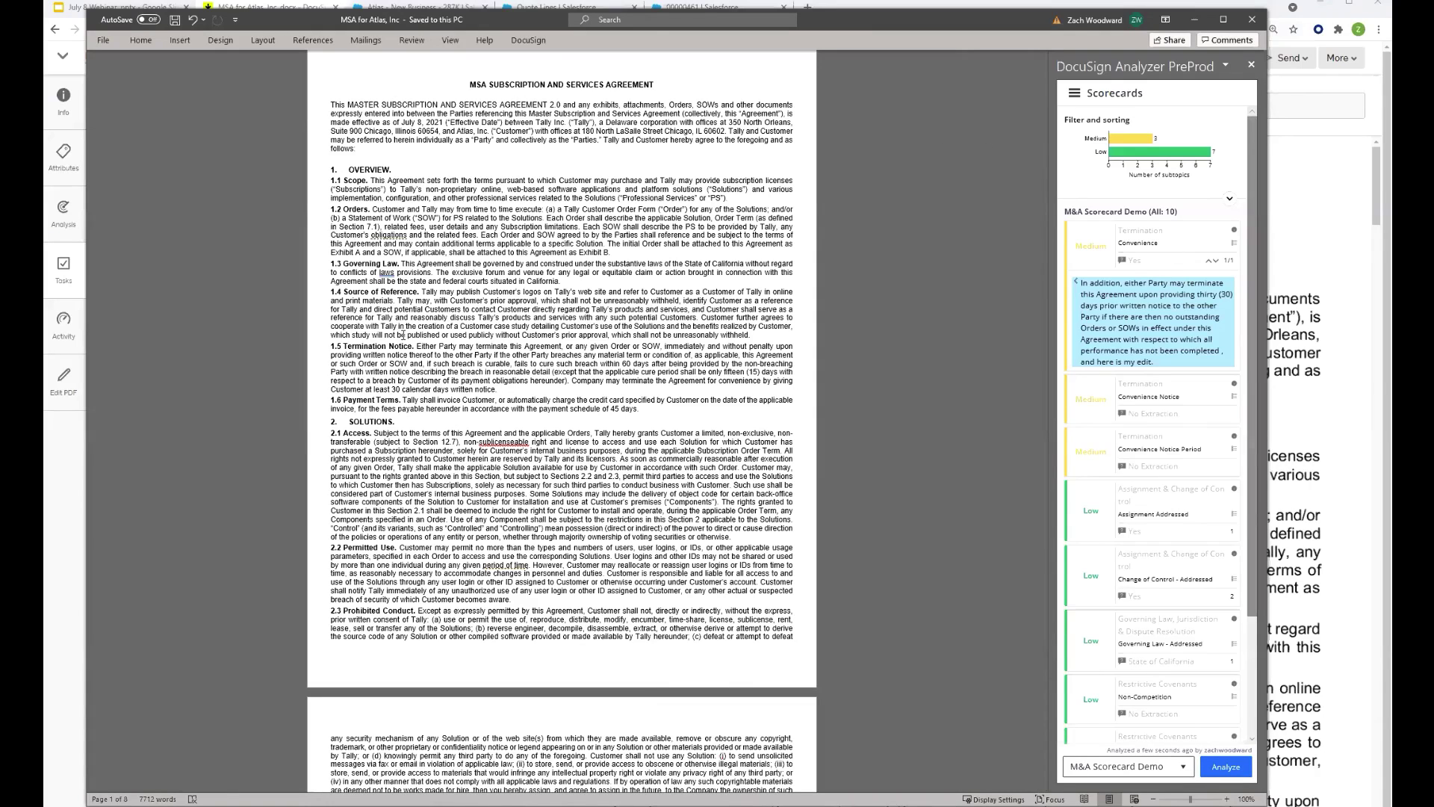
pyautogui.hotkey('alt', 'Tab')
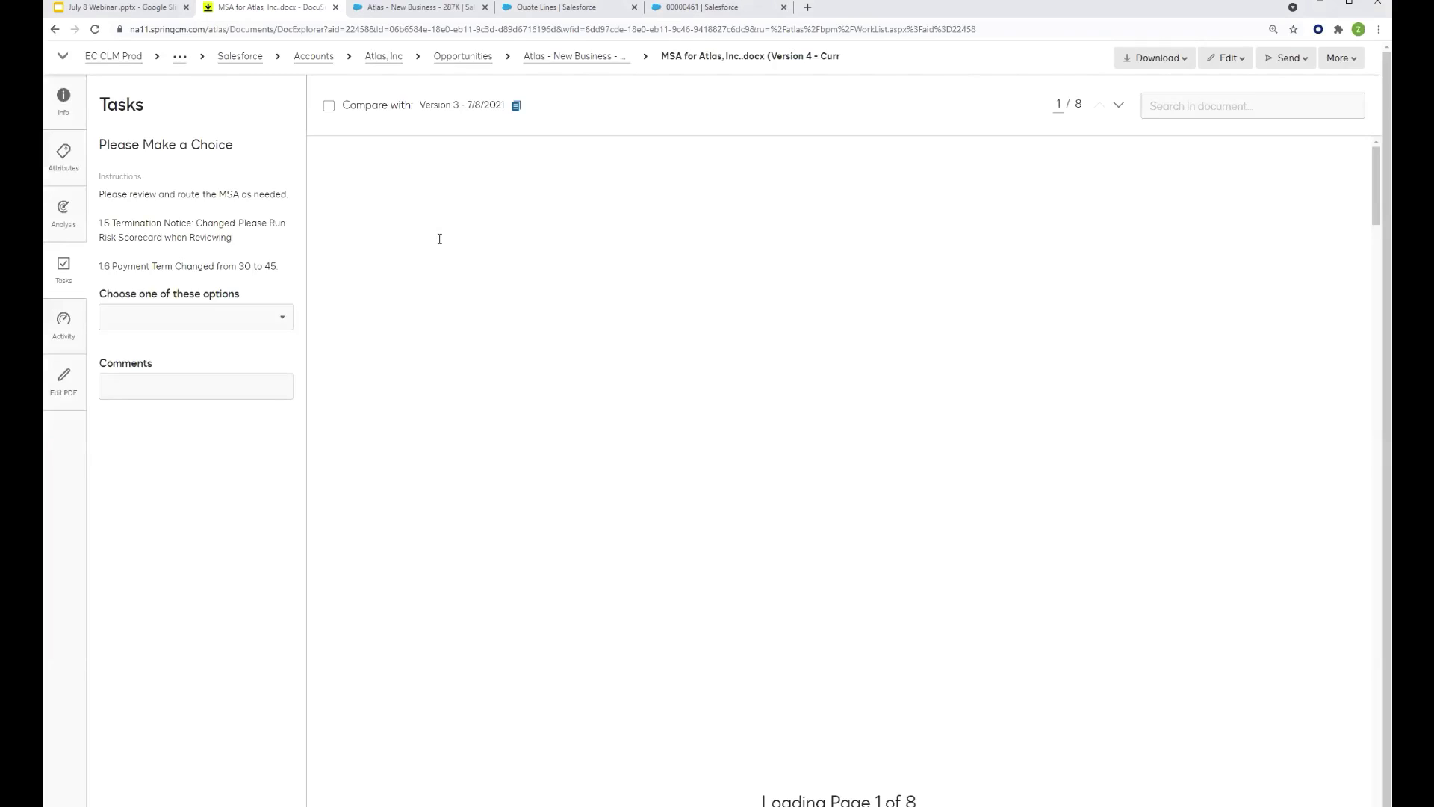
# - Check the Version 4 title, then set the MSA review task decision to Initiate Signature Process
pyautogui.doubleClick(788, 56)
pyautogui.click(801, 55)
pyautogui.doubleClick(670, 56)
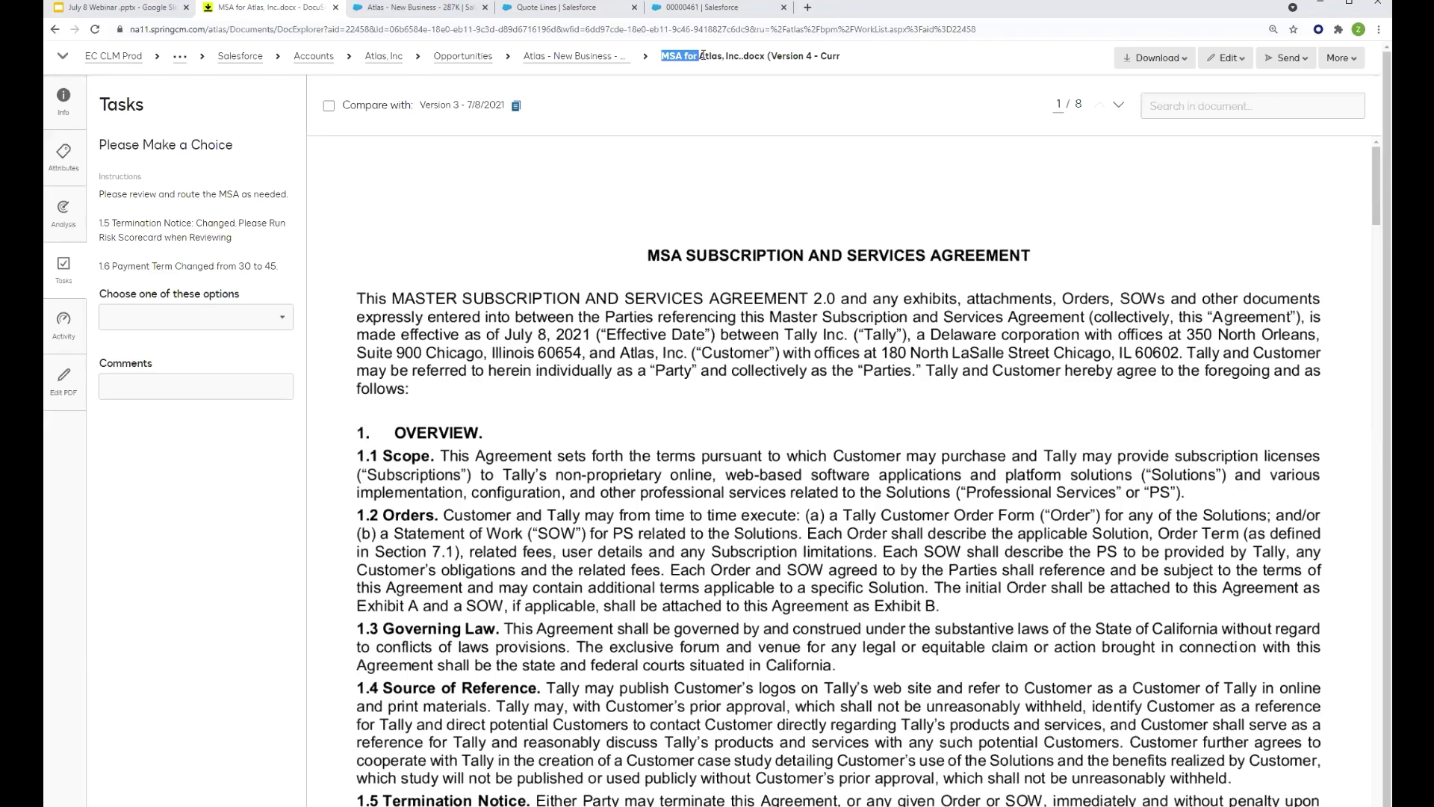
pyautogui.click(702, 55)
pyautogui.click(249, 326)
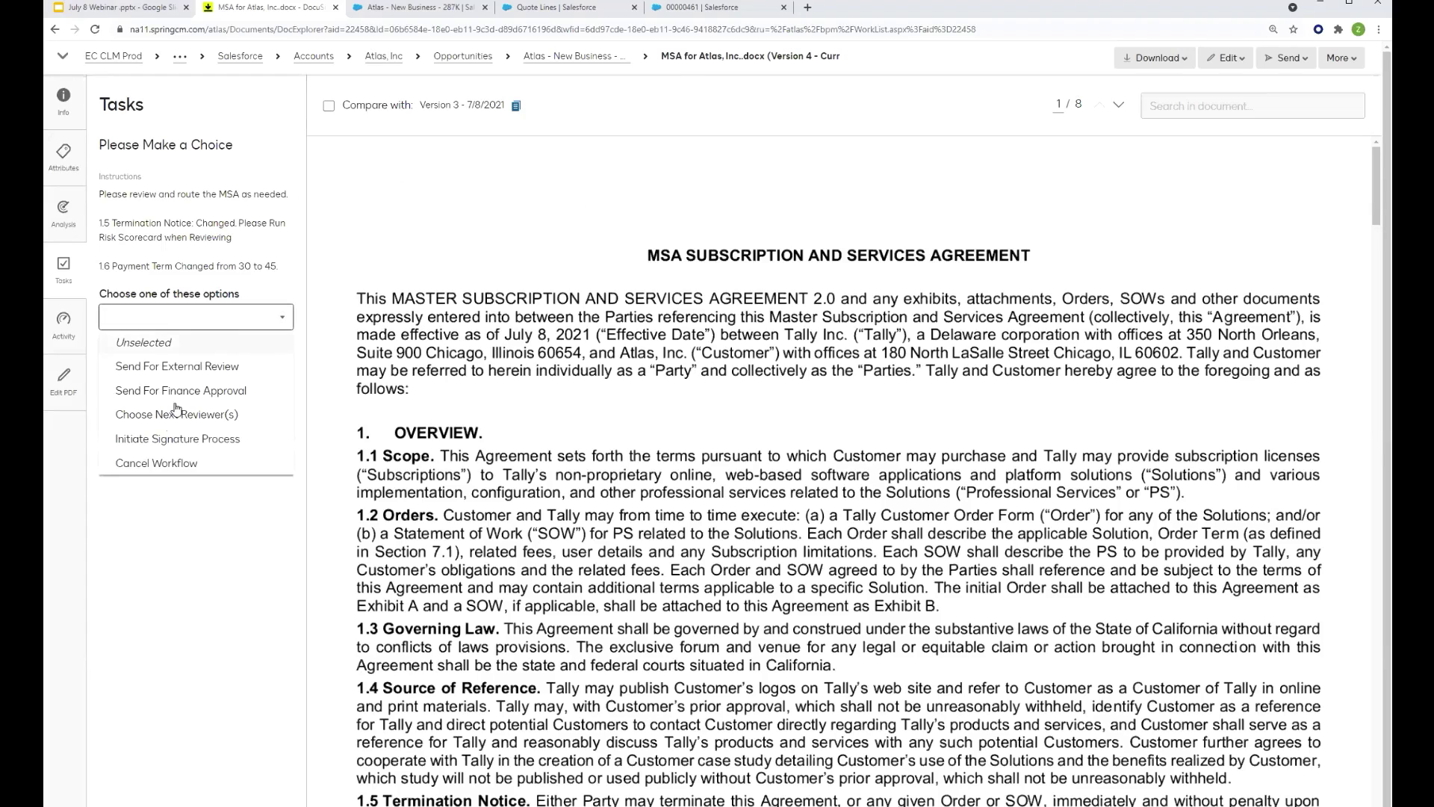
pyautogui.click(165, 439)
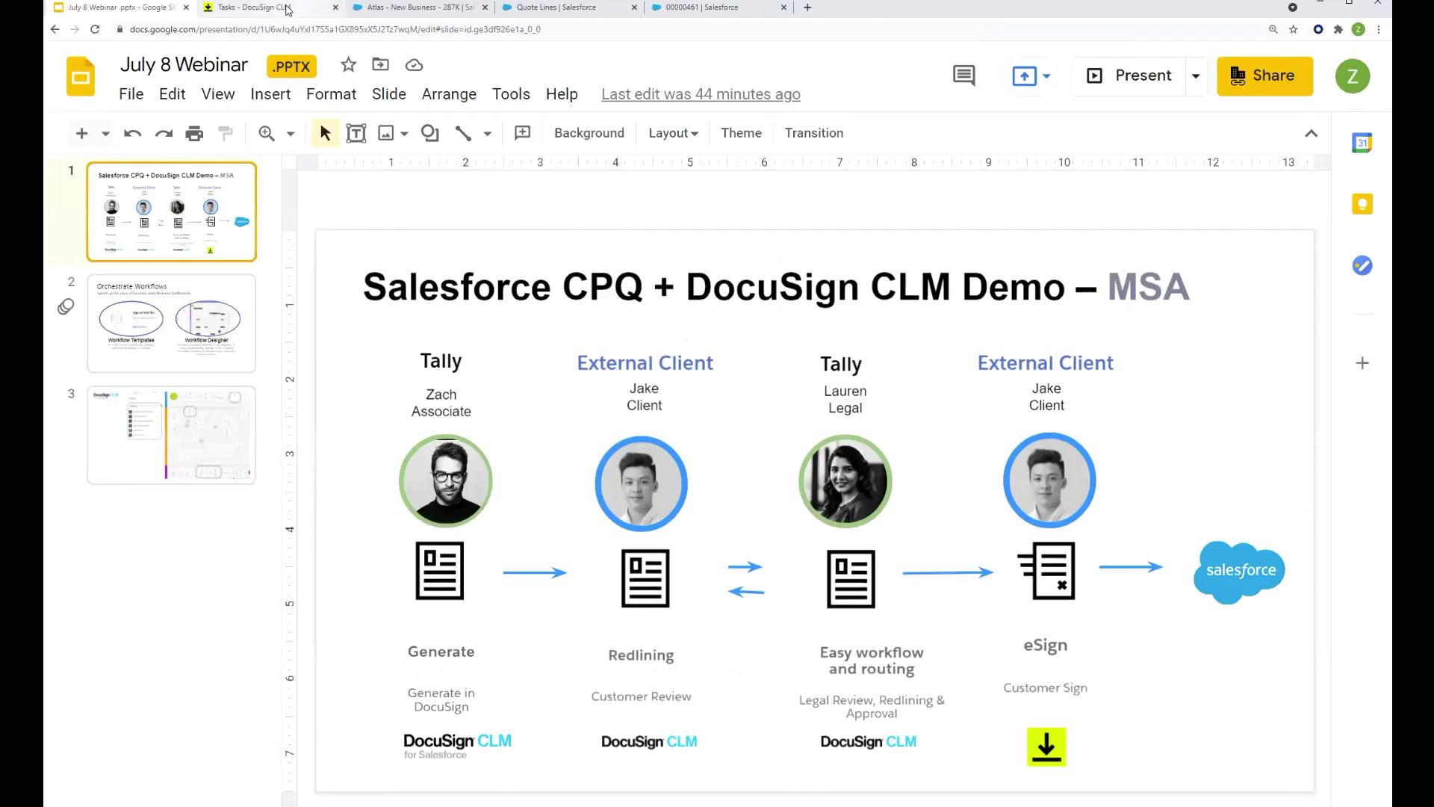
# - Switch Chrome over to the customer signer's browser profile
pyautogui.click(289, 9)
pyautogui.click(438, 9)
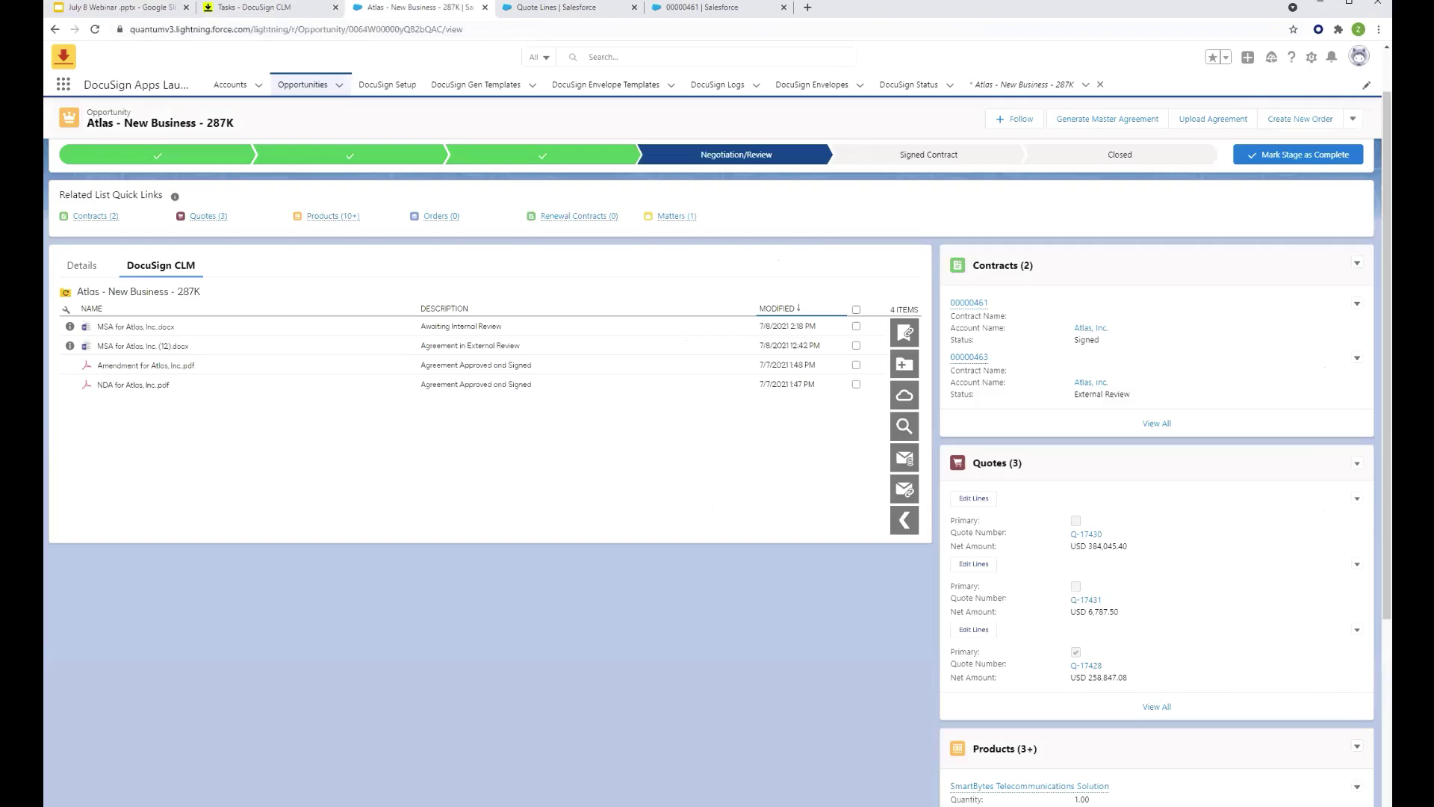
pyautogui.click(1358, 30)
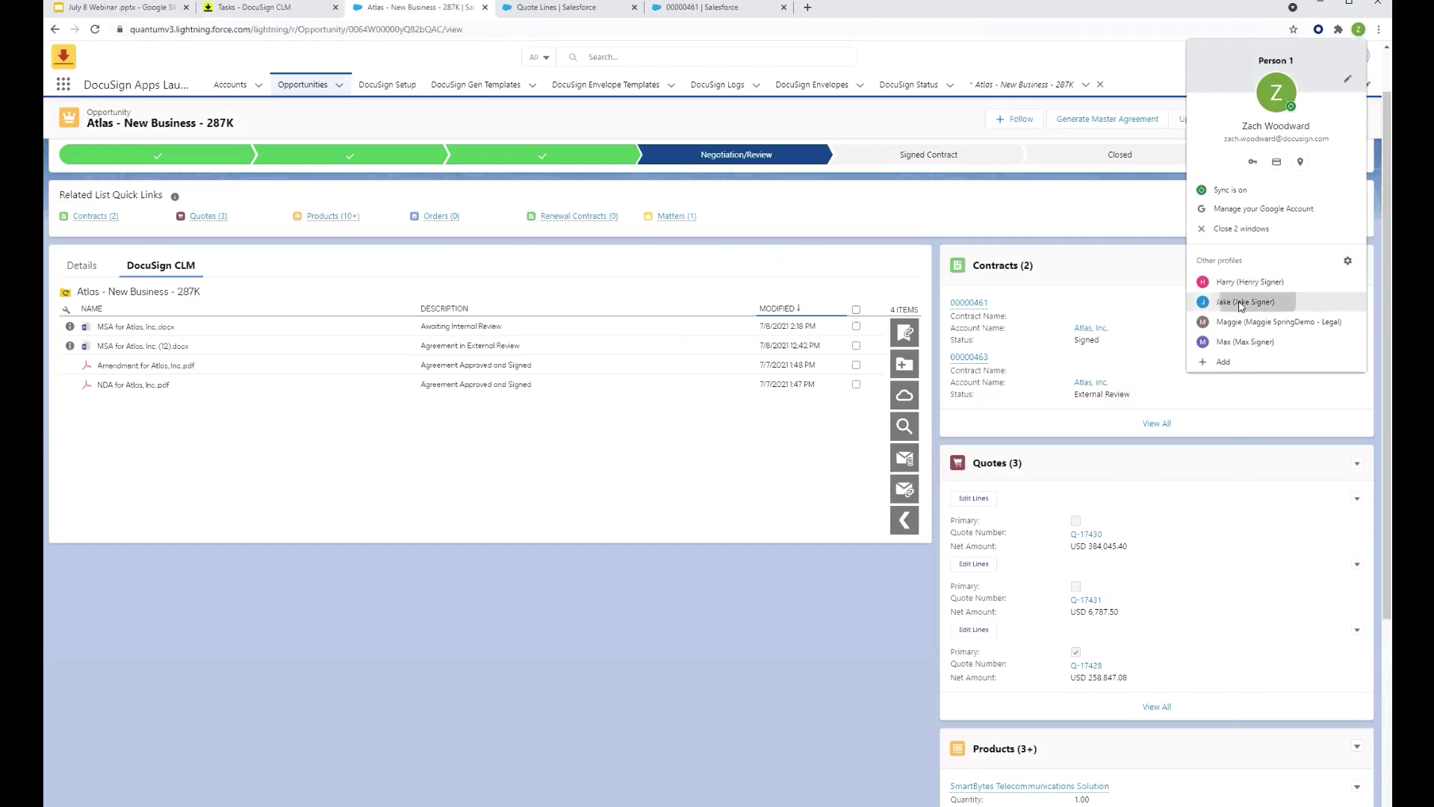
pyautogui.click(1260, 303)
# - Open the DocuSign signature request email in the customer's Gmail inbox and launch REVIEW DOCUMENT
pyautogui.click(124, 35)
pyautogui.click(125, 172)
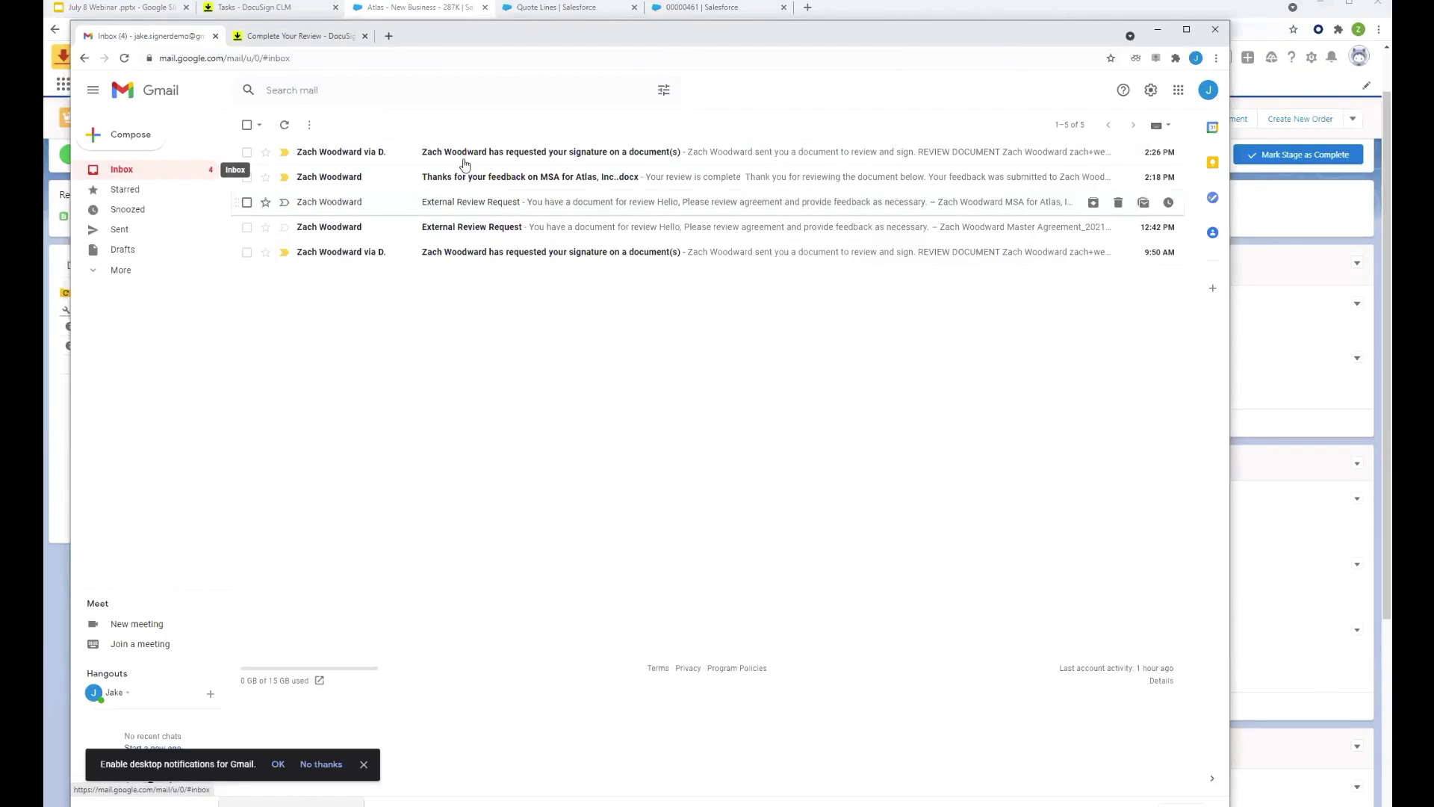
pyautogui.click(604, 152)
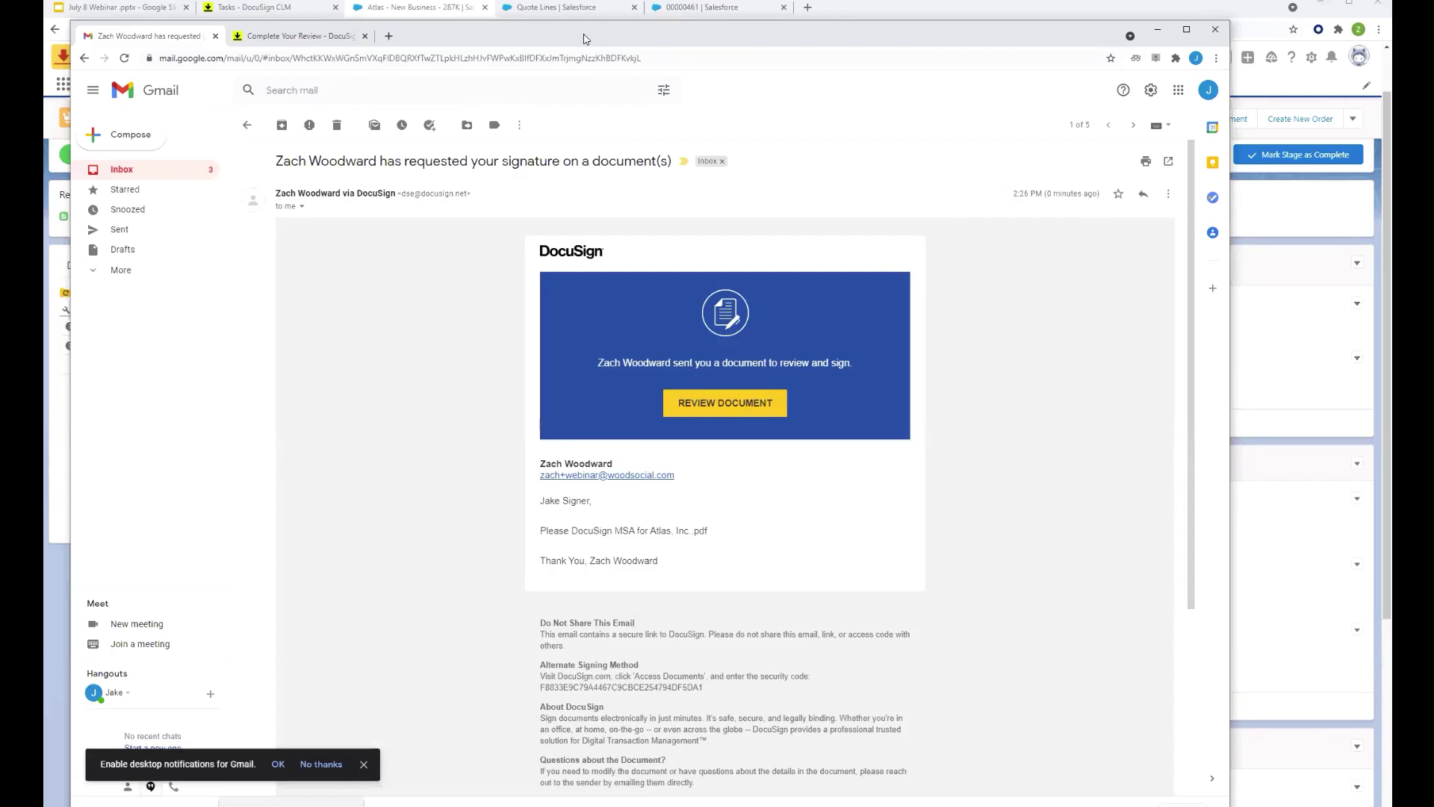
pyautogui.moveTo(579, 36); pyautogui.dragTo(565, 23)
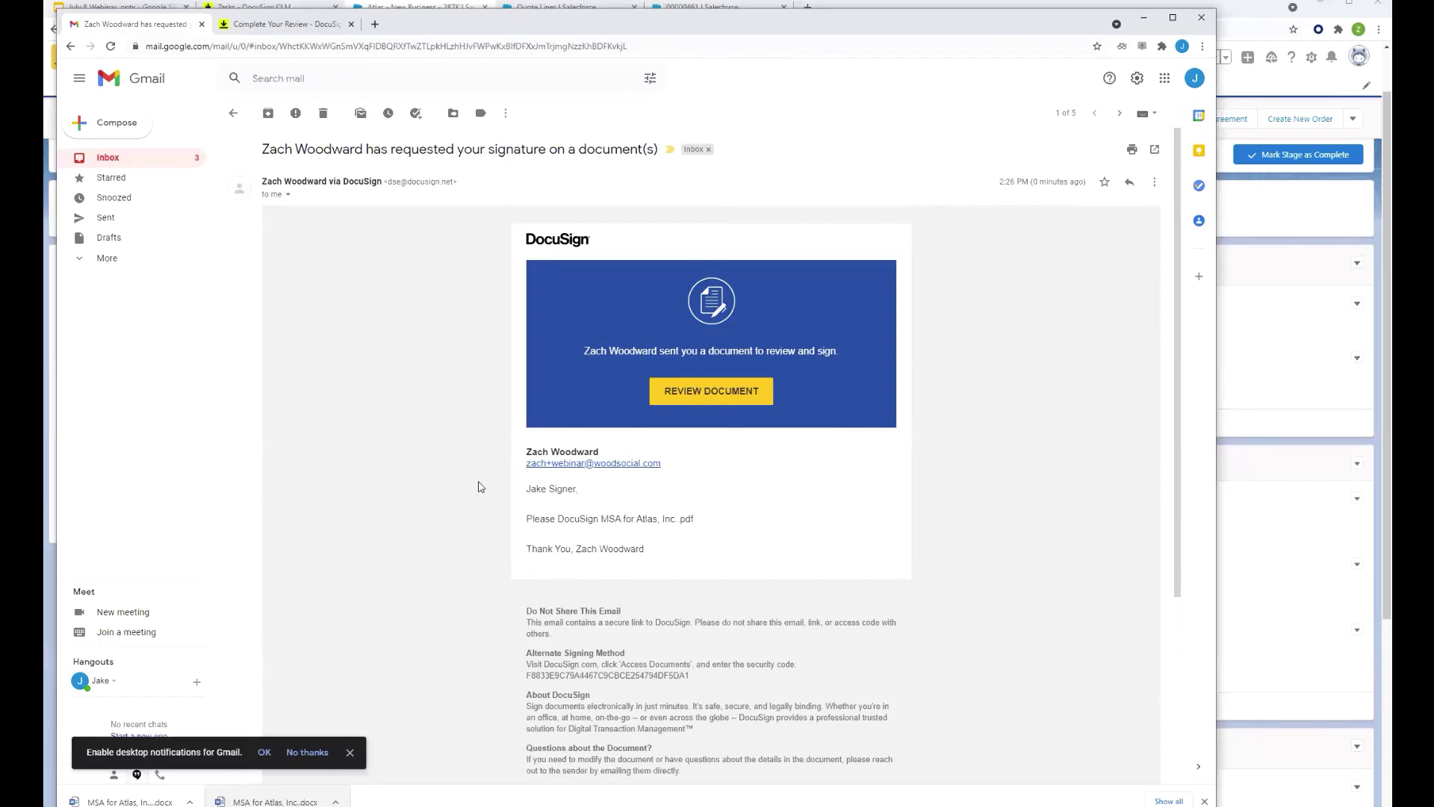
pyautogui.click(726, 401)
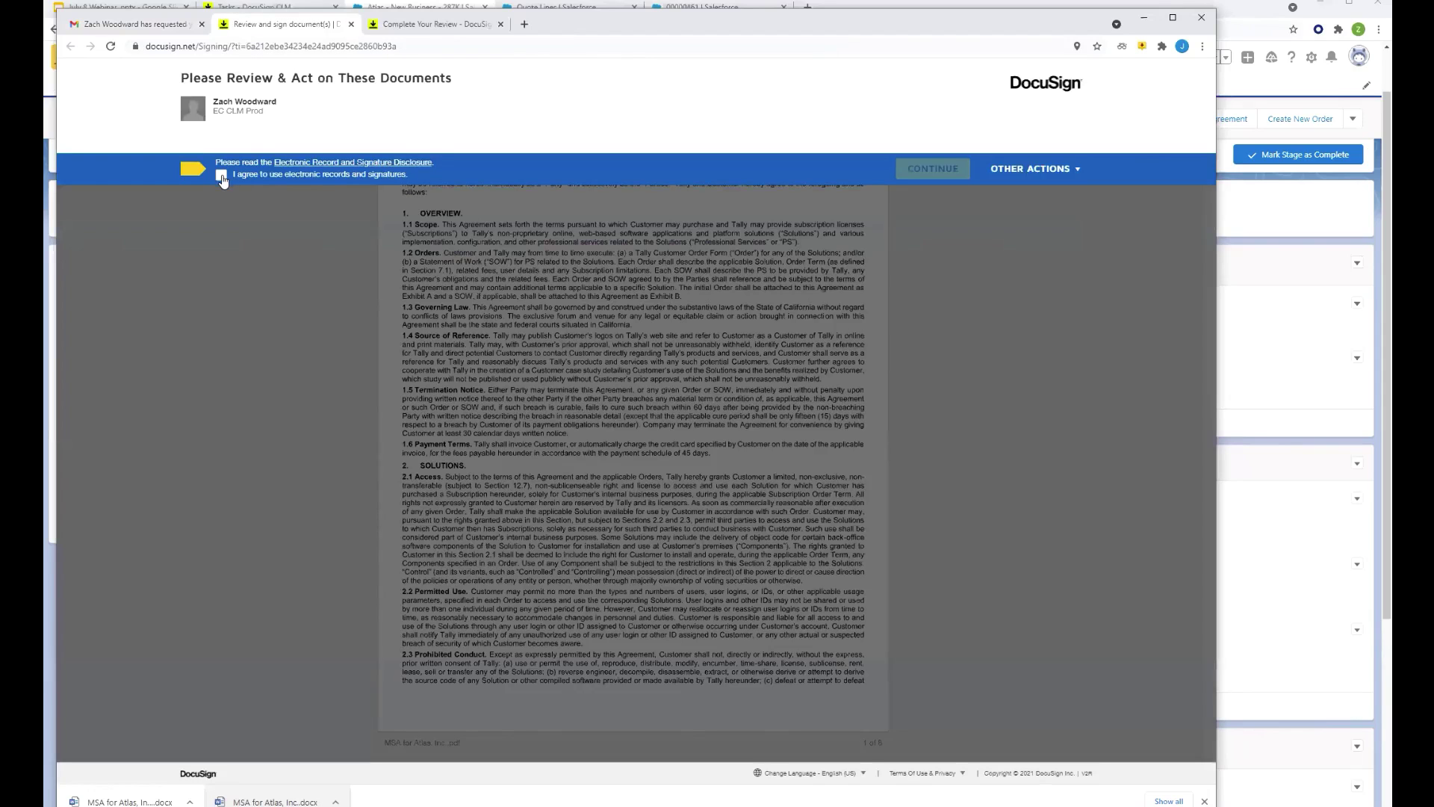
# - Accept the electronic records consent and start the guided signing of the MSA
pyautogui.click(221, 176)
pyautogui.click(928, 169)
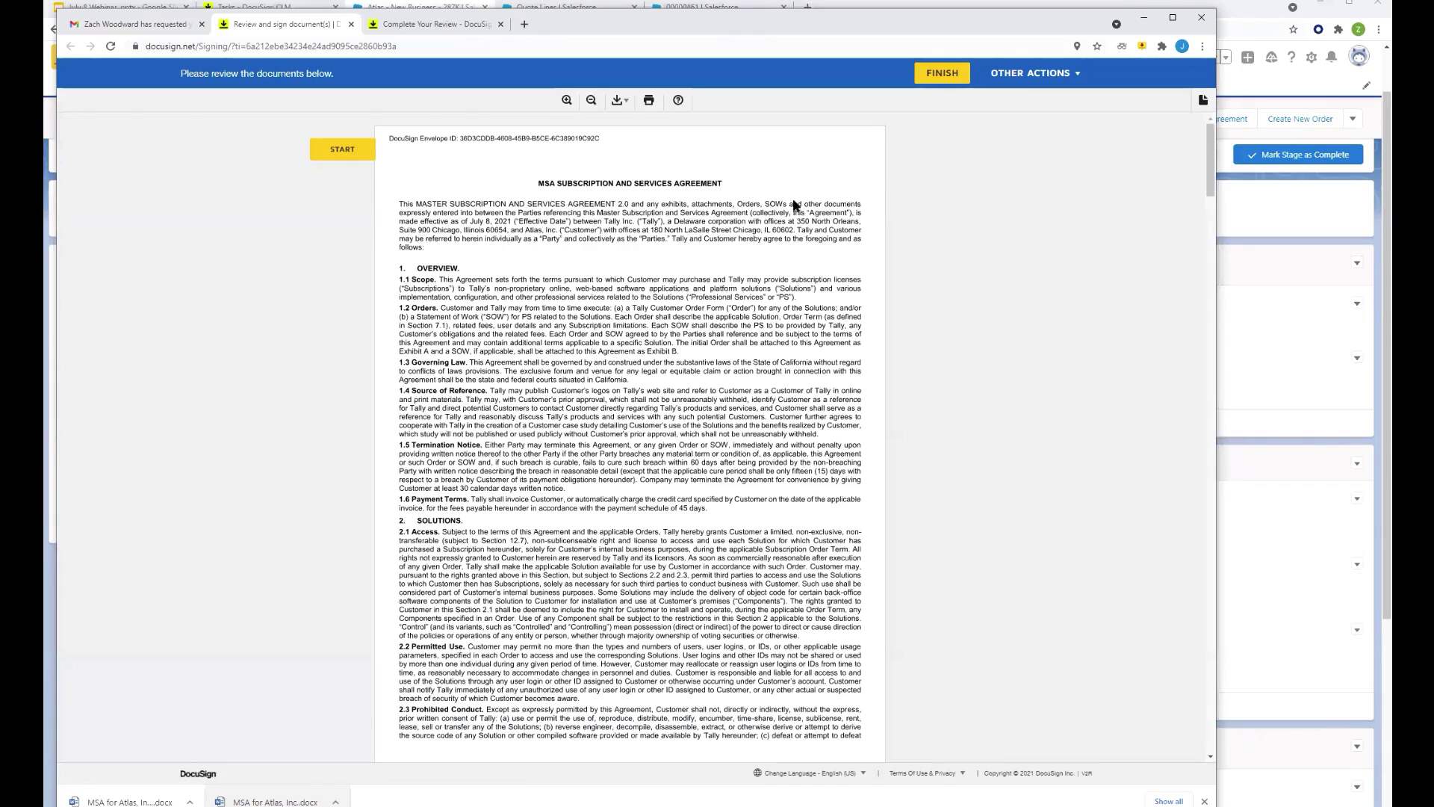
pyautogui.scroll(-3, 789, 206)
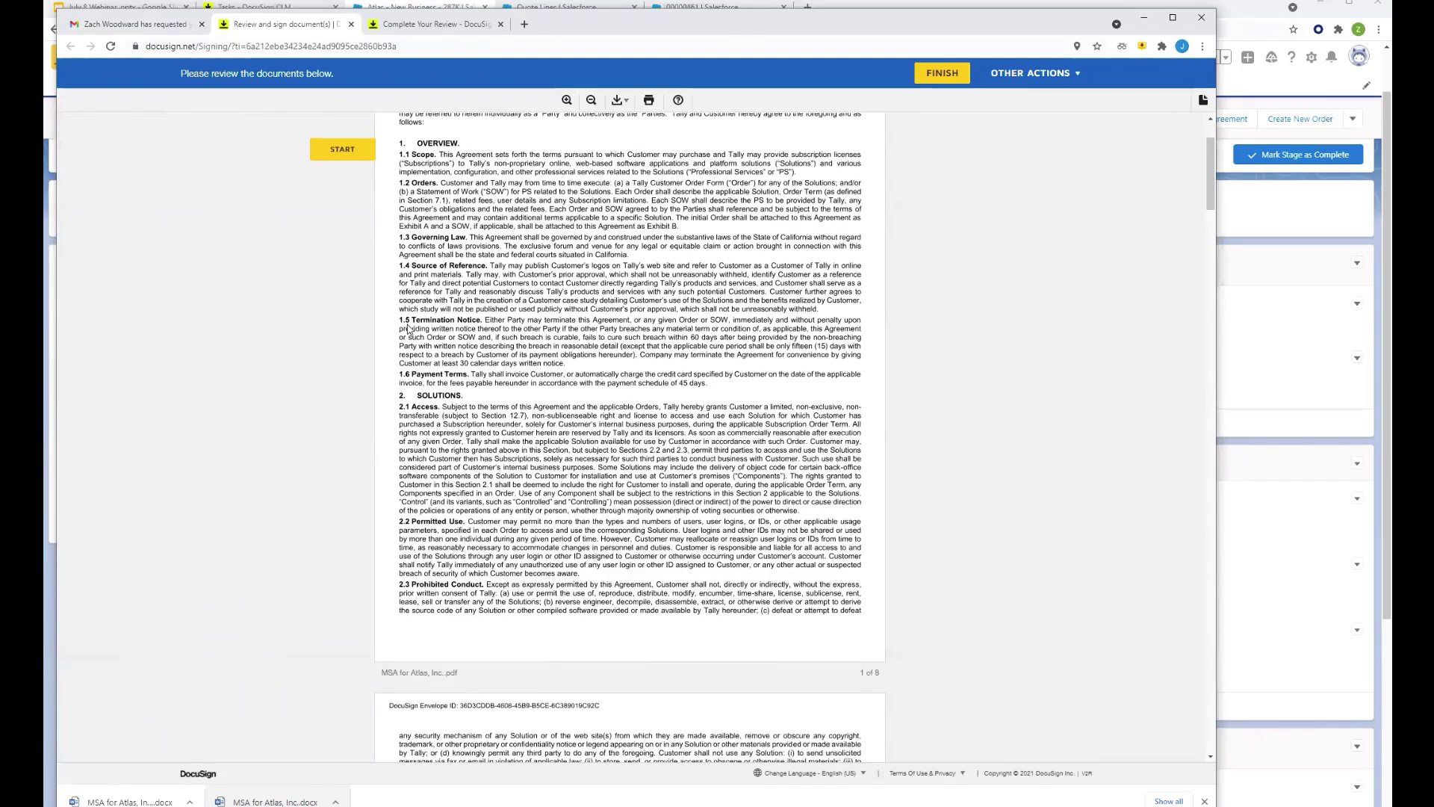
pyautogui.click(356, 155)
# - Adopt the customer's signature in the Sign field, finish signing, and return to Salesforce
pyautogui.click(355, 156)
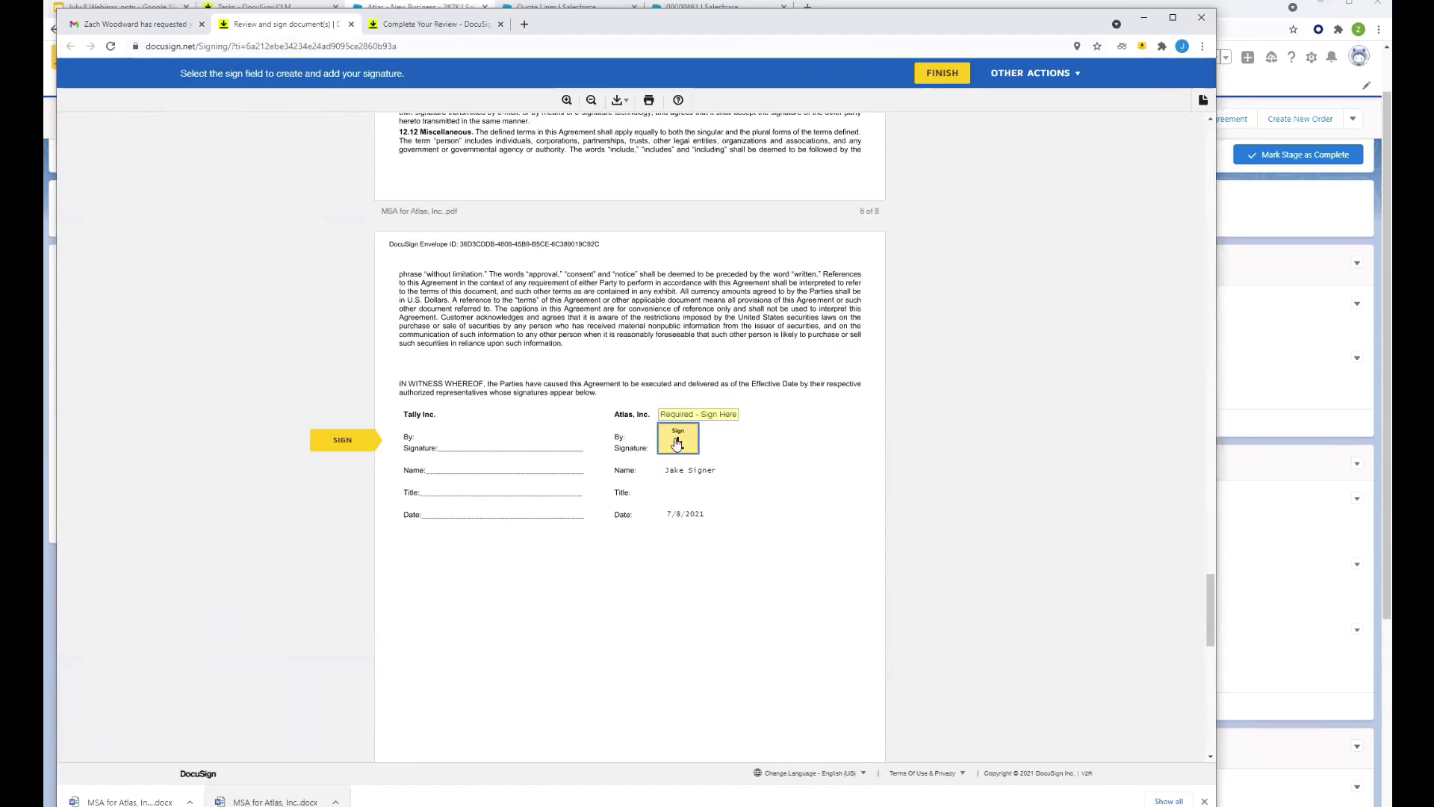
pyautogui.click(676, 443)
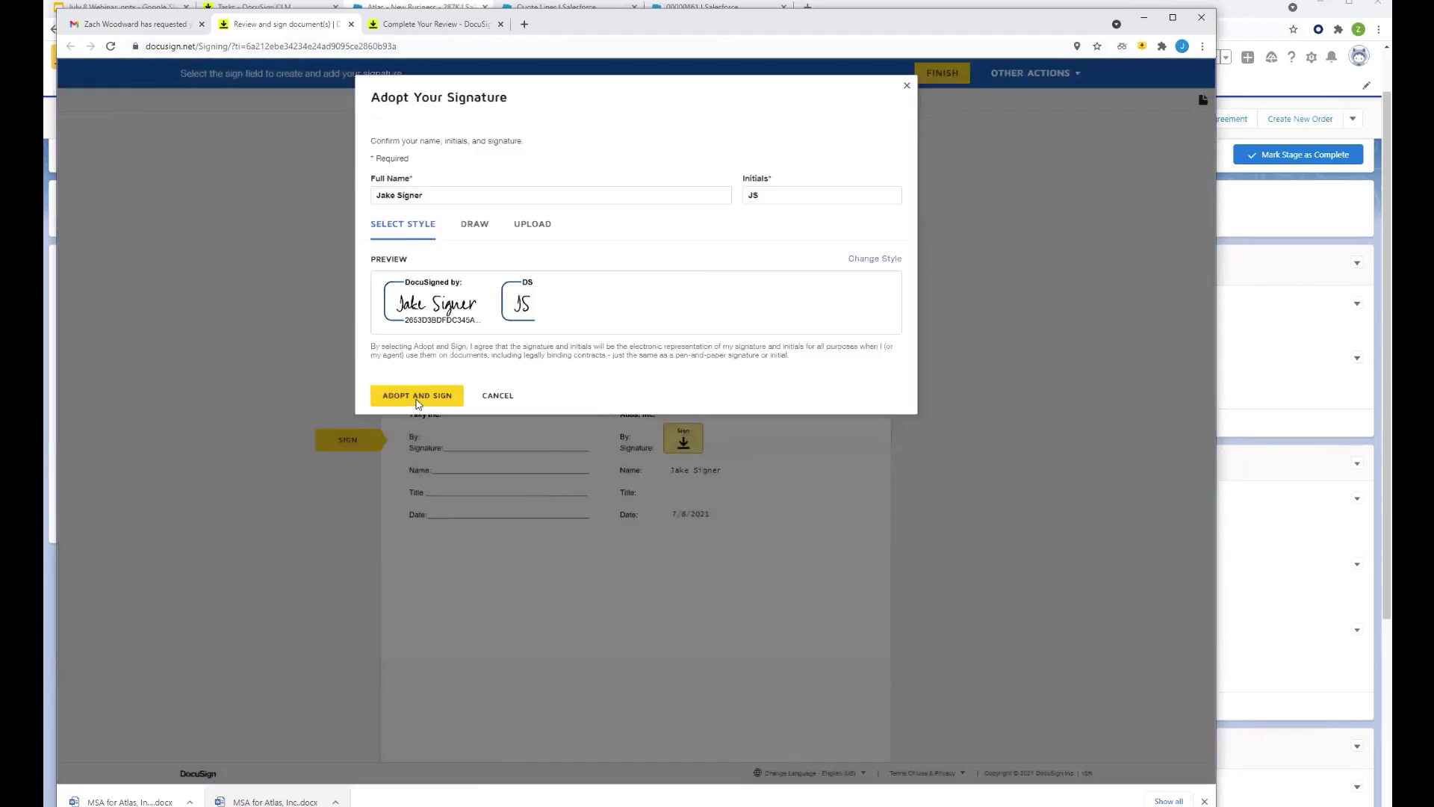
pyautogui.click(417, 401)
pyautogui.click(932, 79)
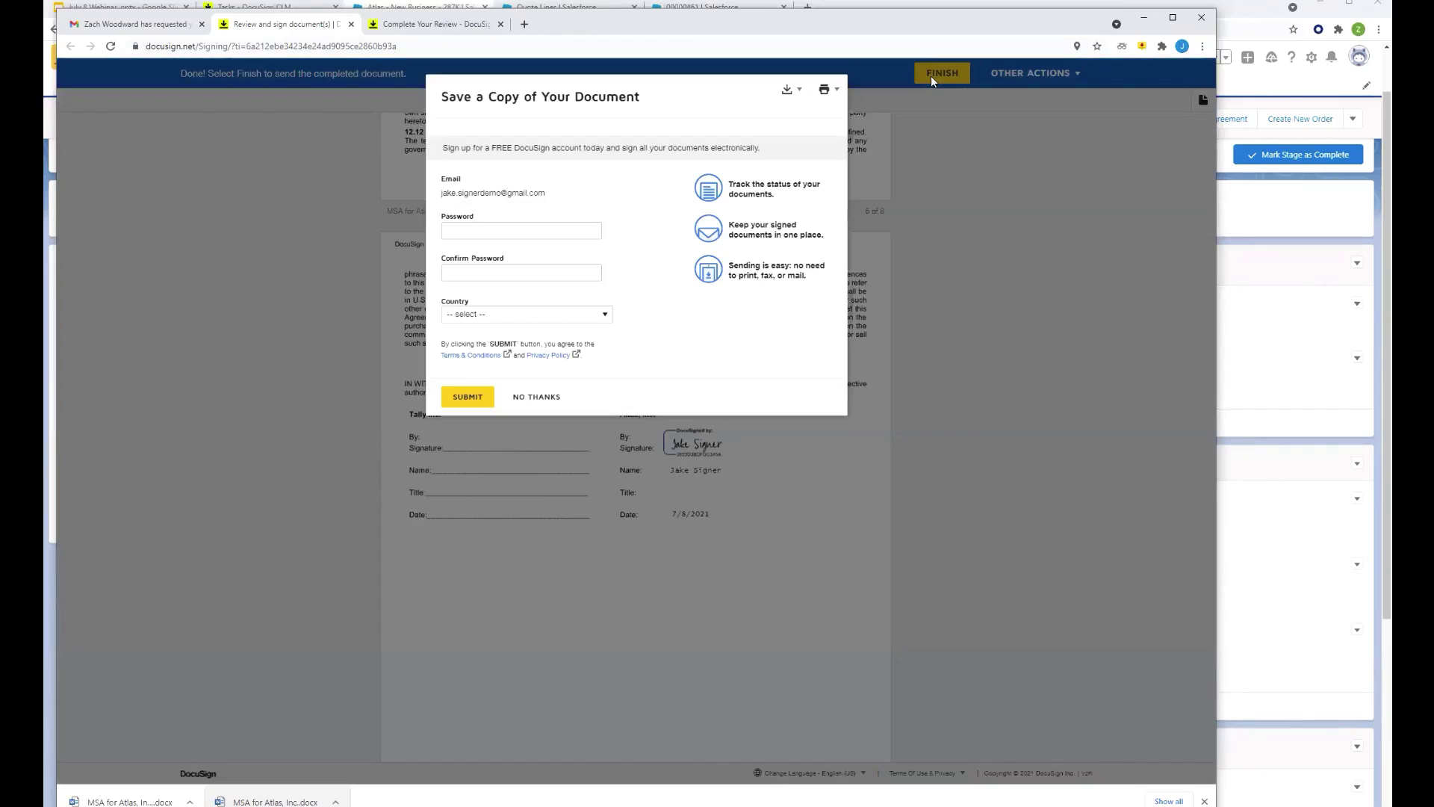
pyautogui.moveTo(924, 9); pyautogui.dragTo(928, 21)
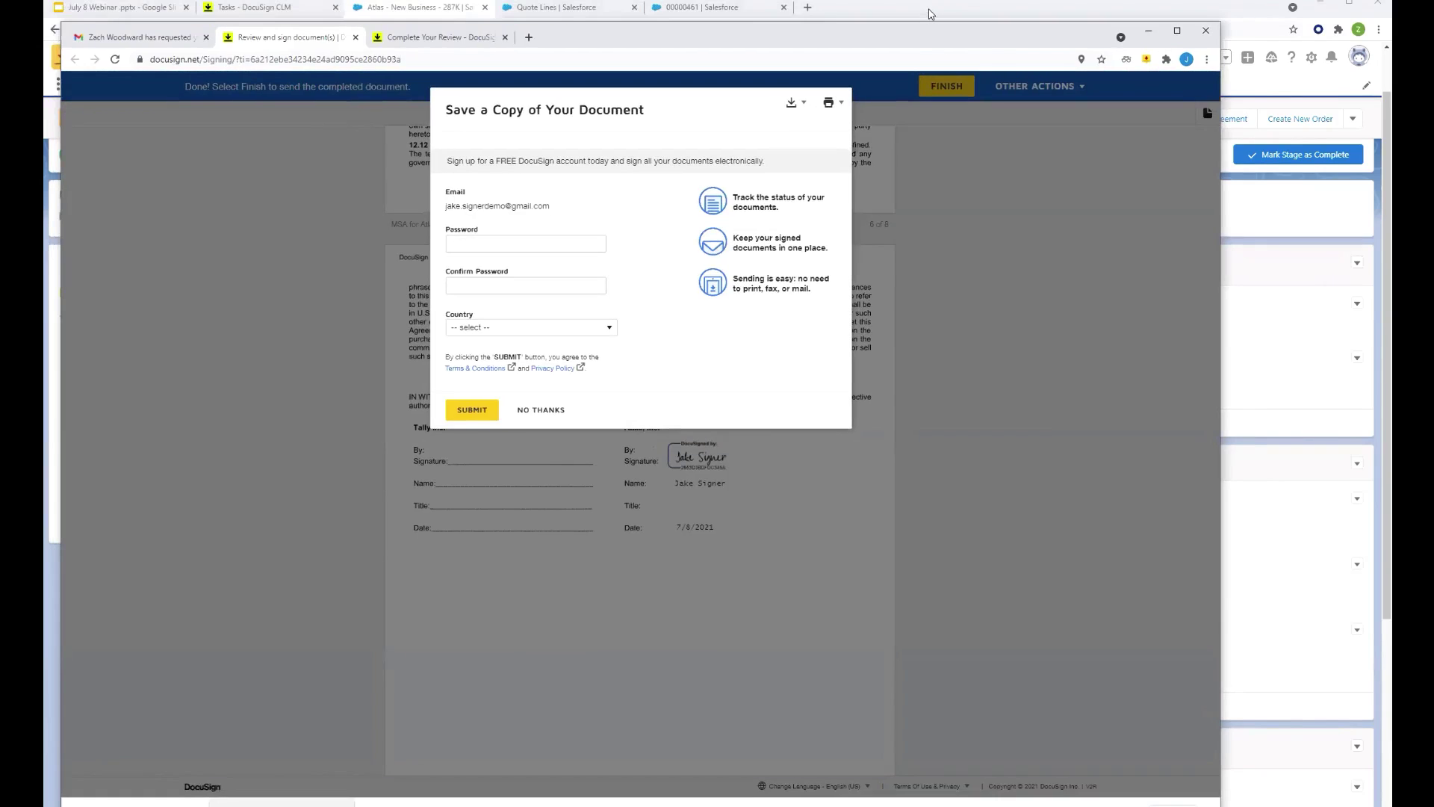
pyautogui.click(932, 14)
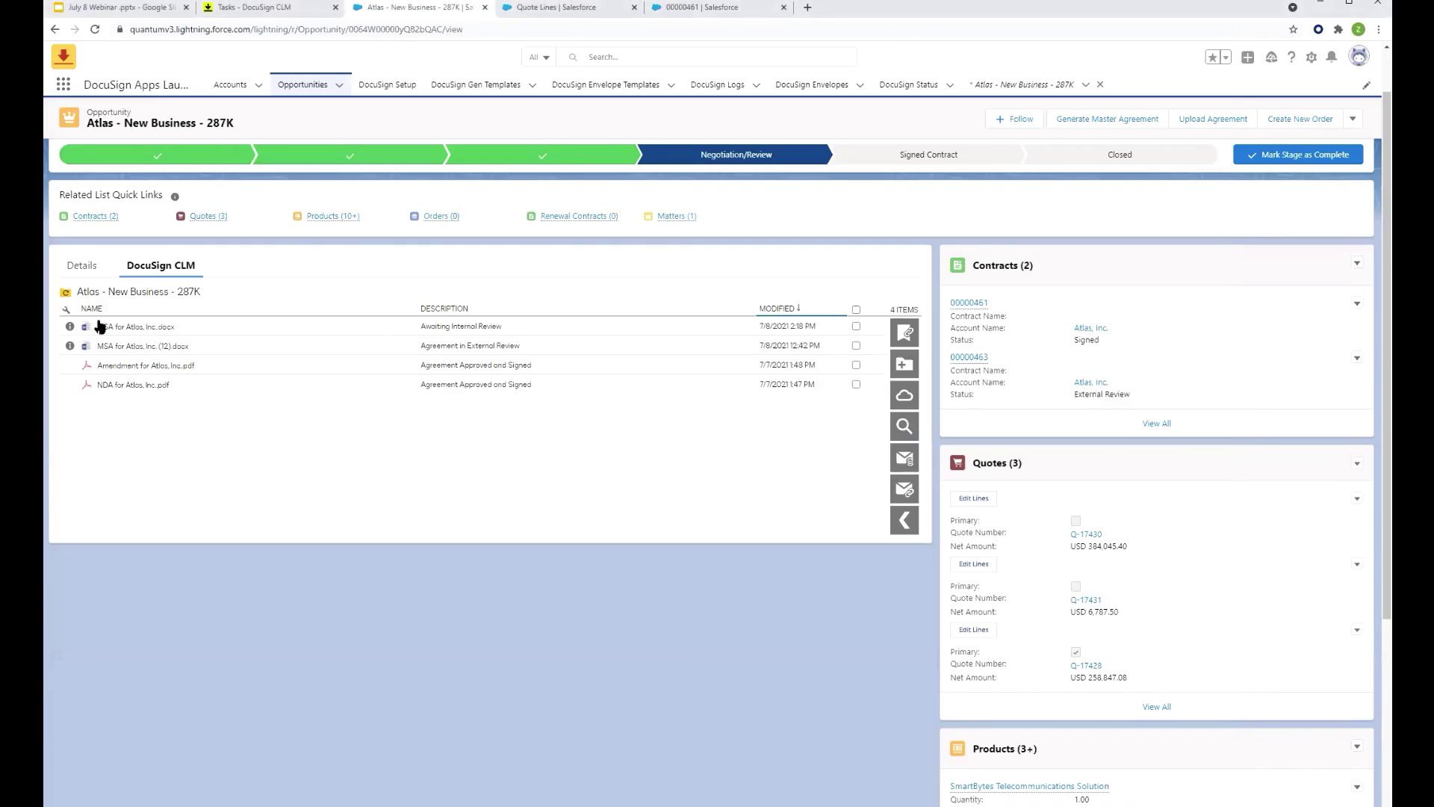
# - Refresh the CLM list, then open contract 00000461 in a new tab and view it
pyautogui.click(66, 296)
pyautogui.rightClick(969, 303)
pyautogui.click(1016, 311)
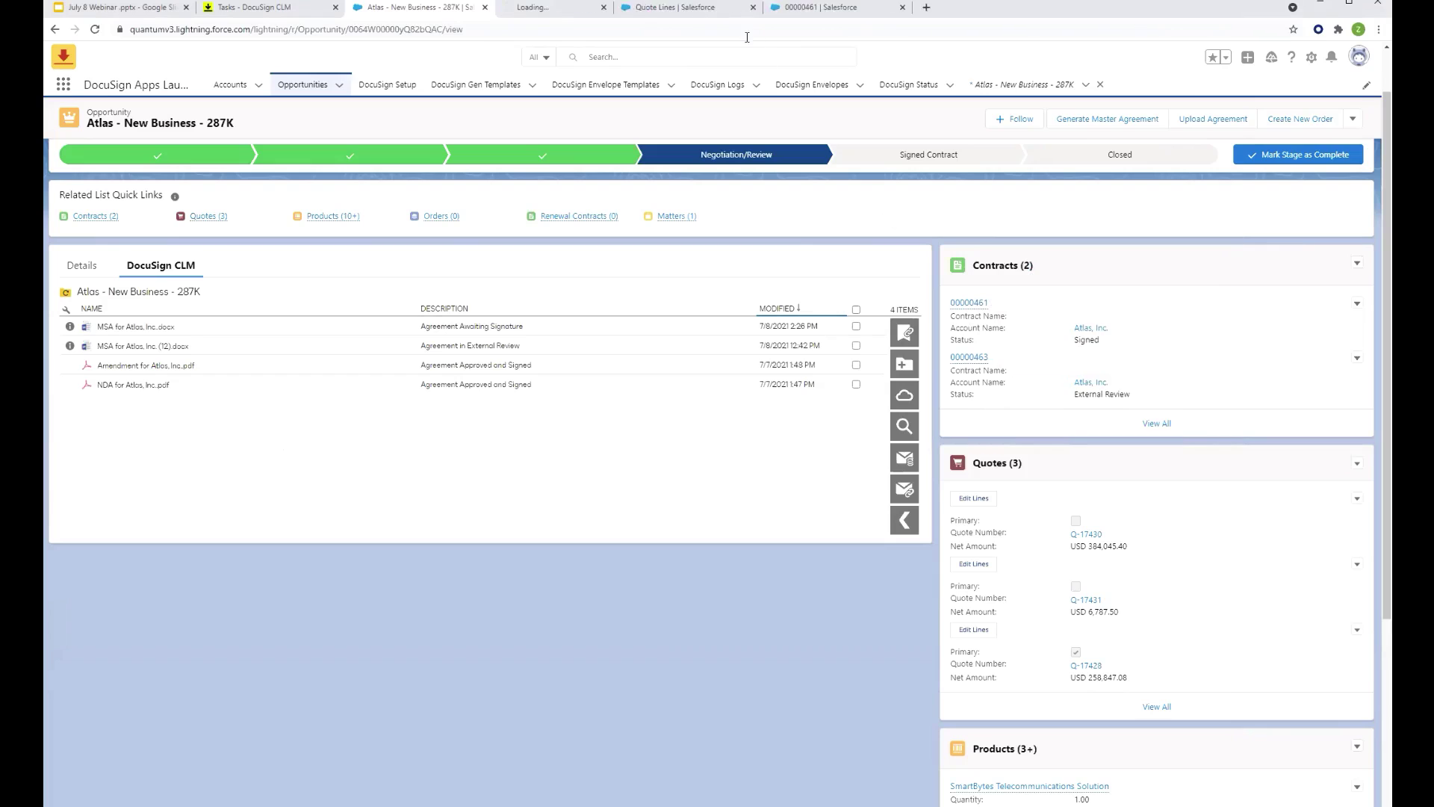
pyautogui.click(538, 7)
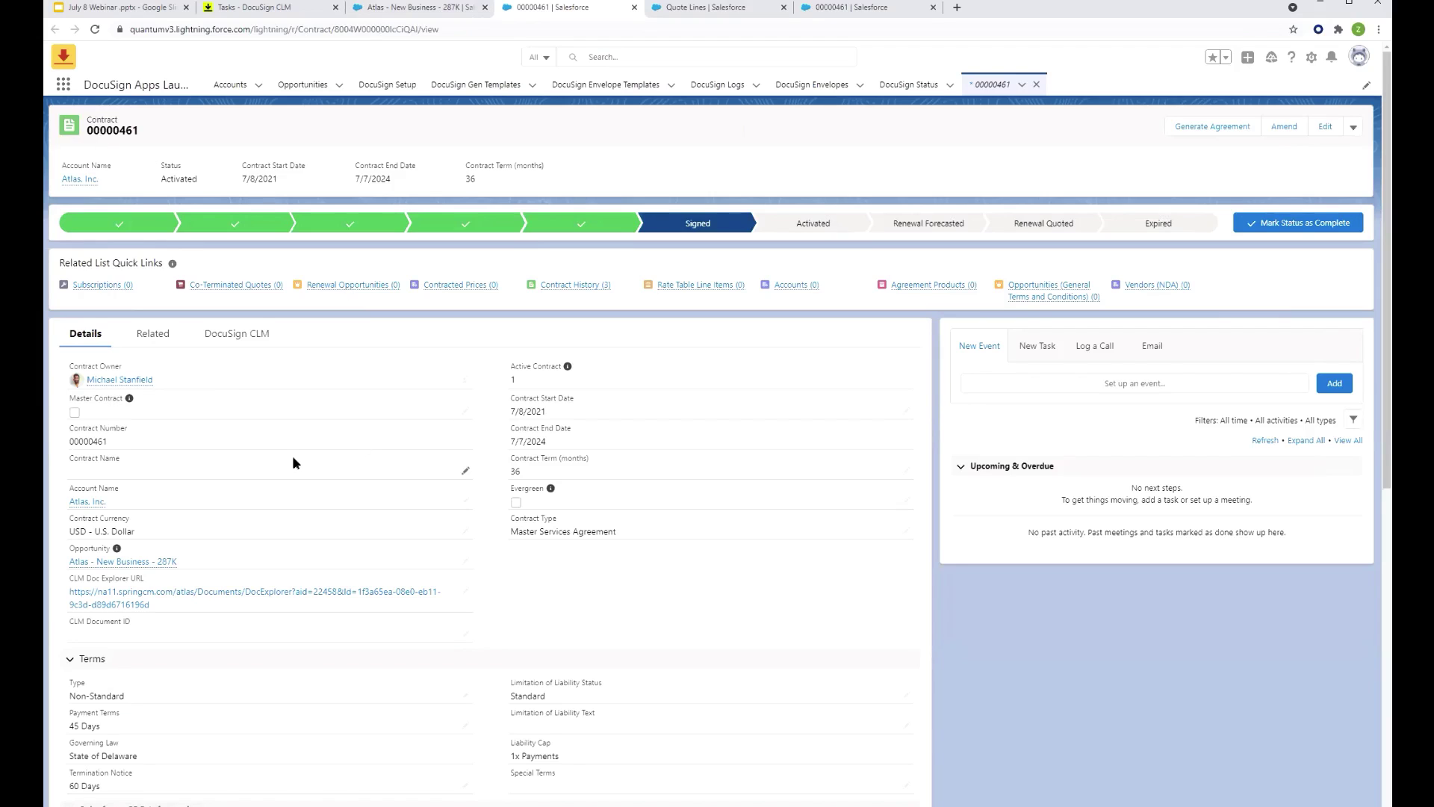
pyautogui.scroll(-5, 292, 459)
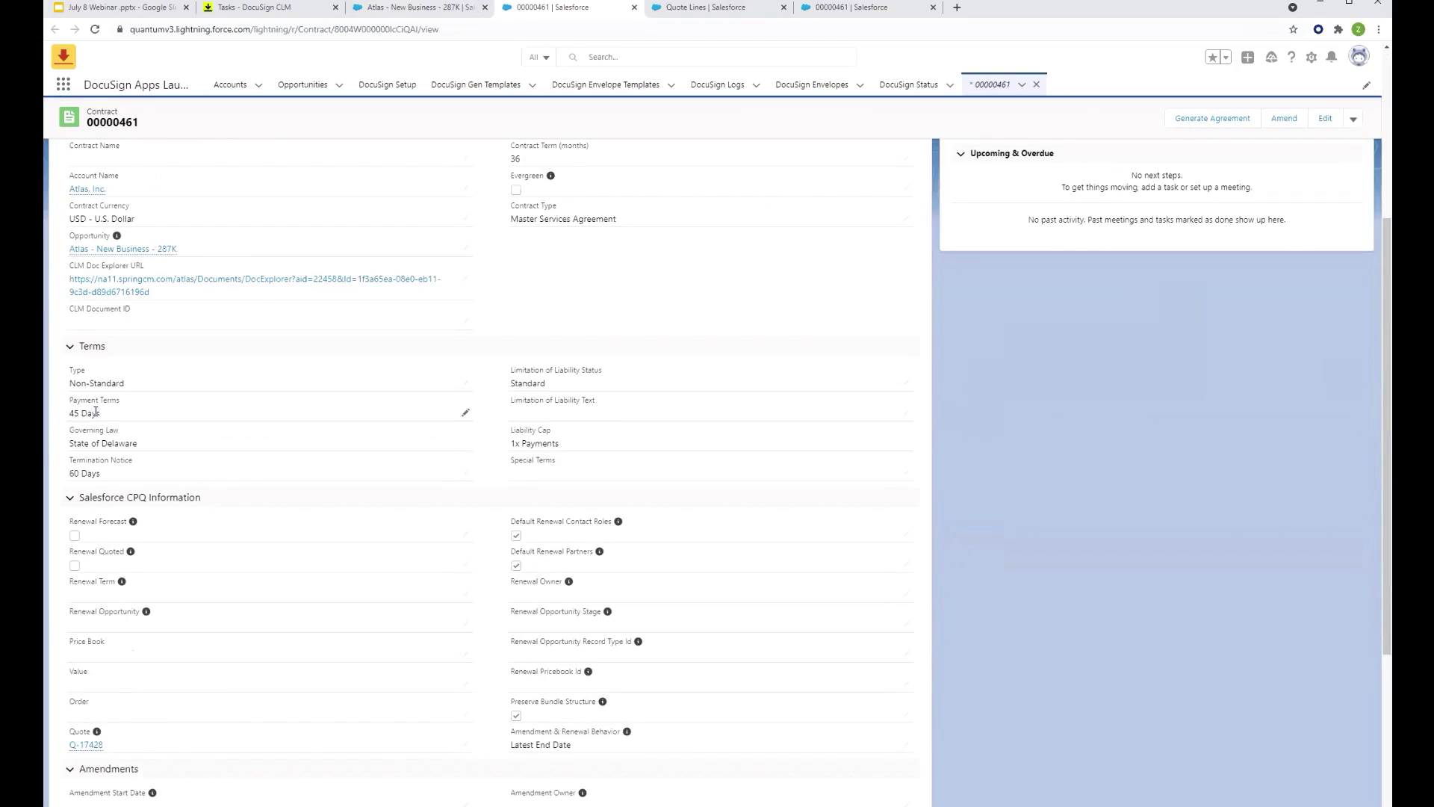
pyautogui.moveTo(69, 413); pyautogui.dragTo(100, 412)
pyautogui.click(71, 415)
pyautogui.tripleClick(92, 414)
pyautogui.click(101, 415)
# - Refresh the Atlas opportunity's CLM folder to show the signed MSA PDF, then return to the slides
pyautogui.click(400, 16)
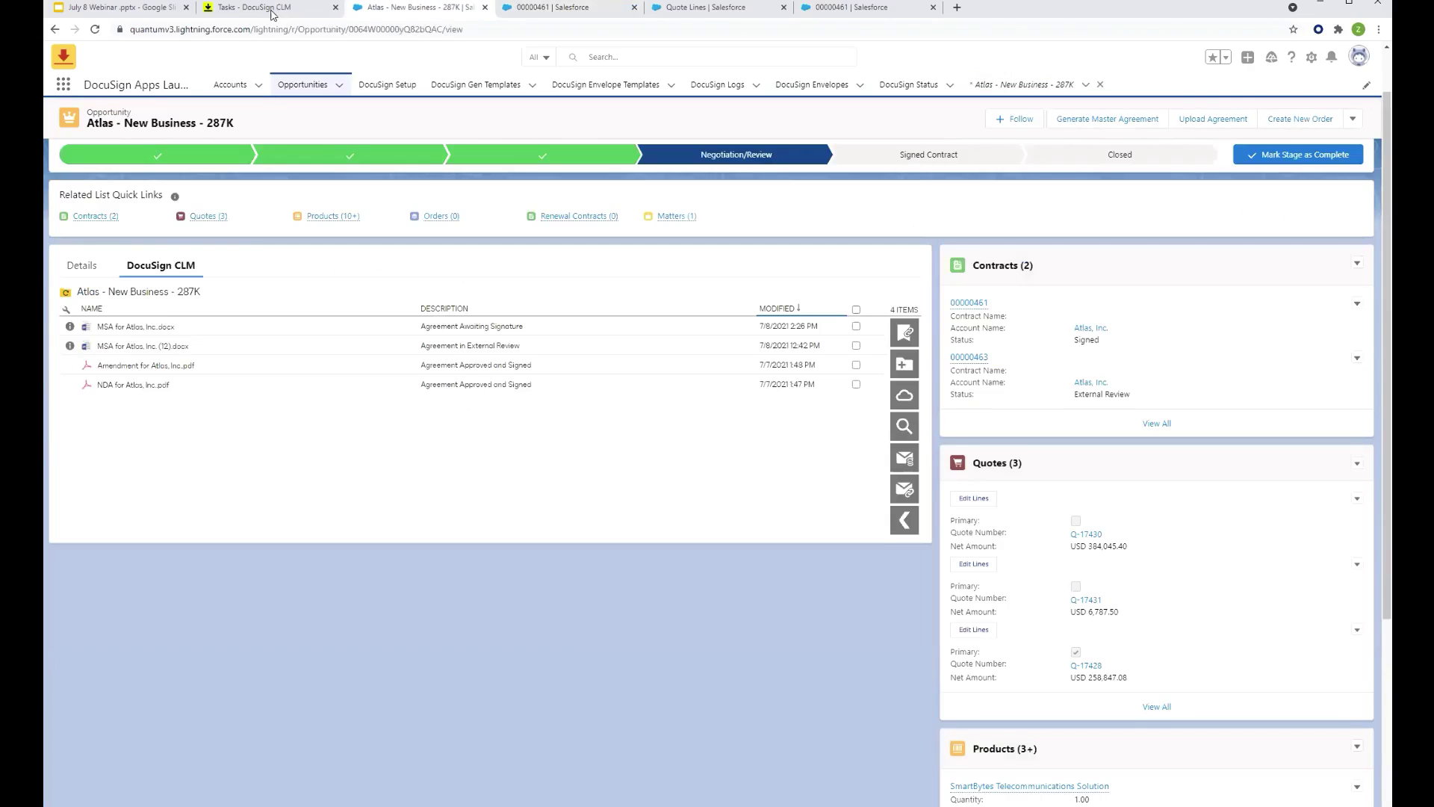
pyautogui.click(65, 294)
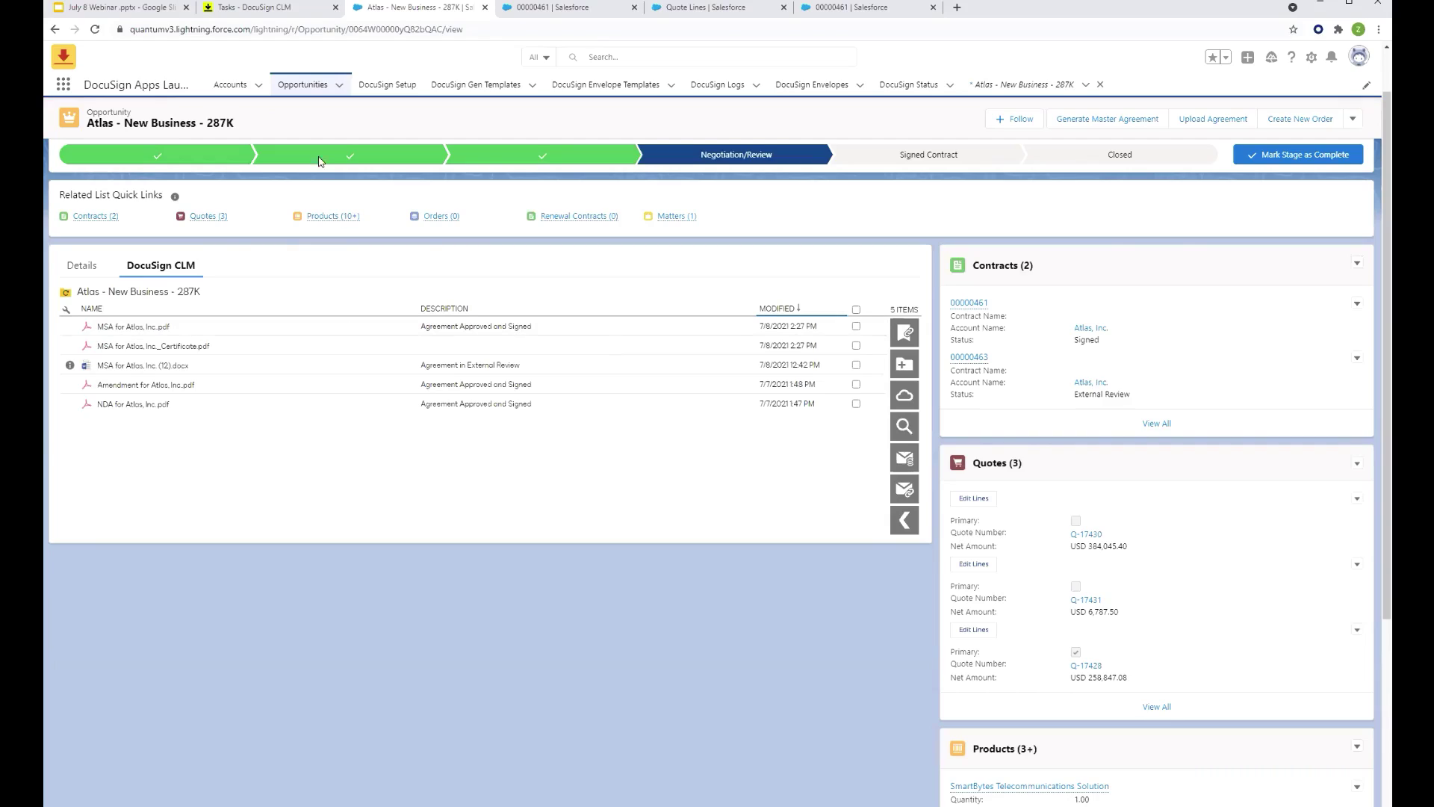
pyautogui.click(139, 13)
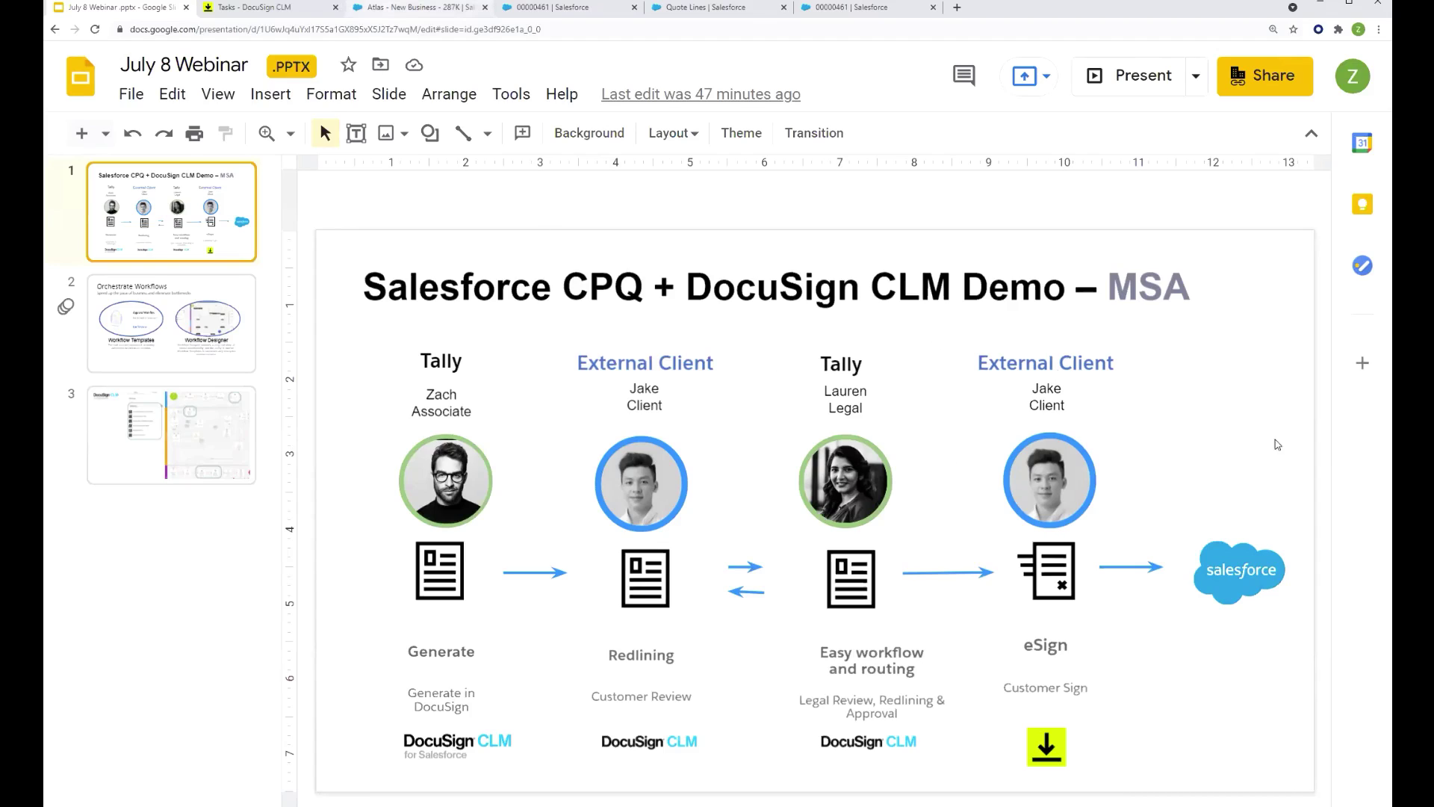
# - Return to the 'Atlas - New Business - 287K' opportunity tab
pyautogui.click(377, 9)
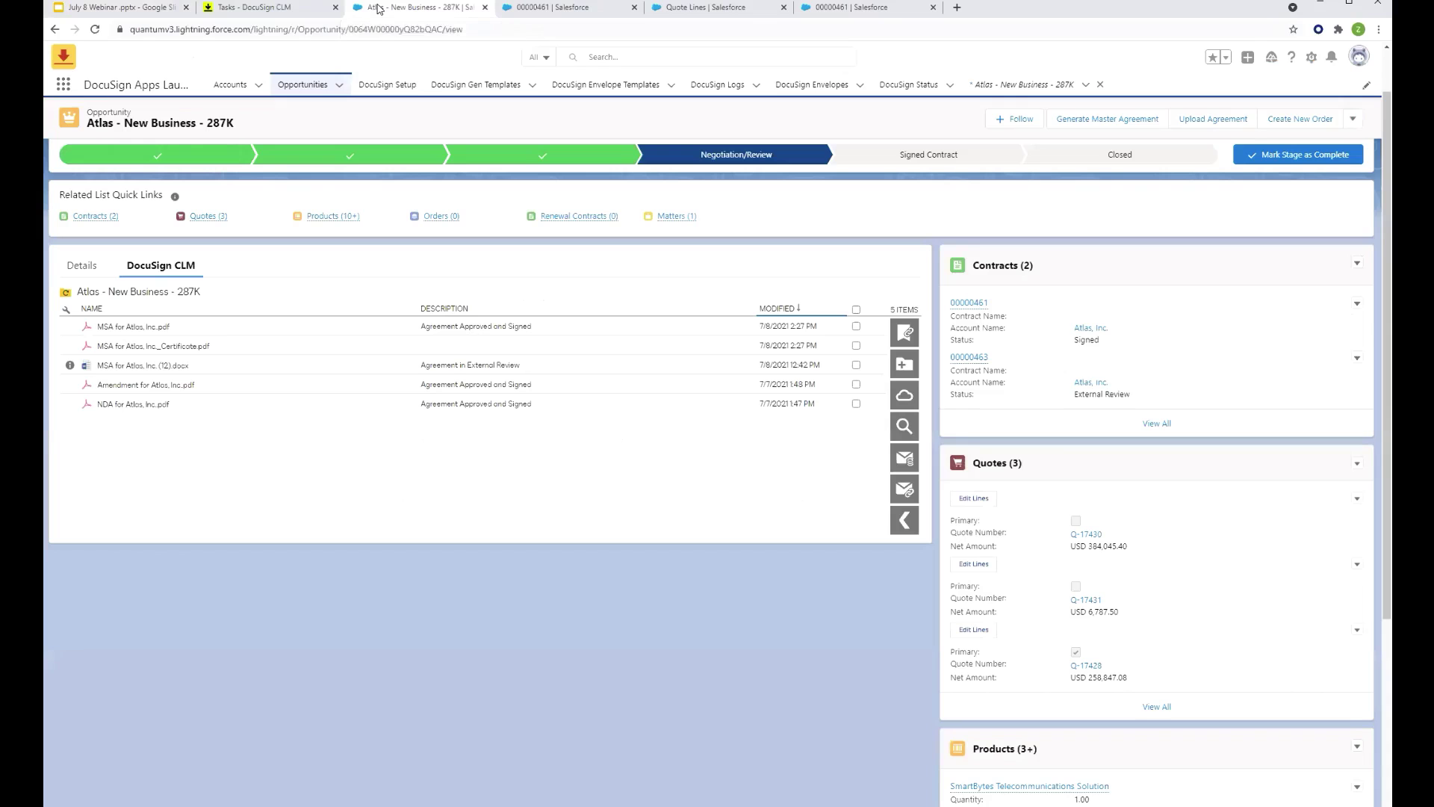